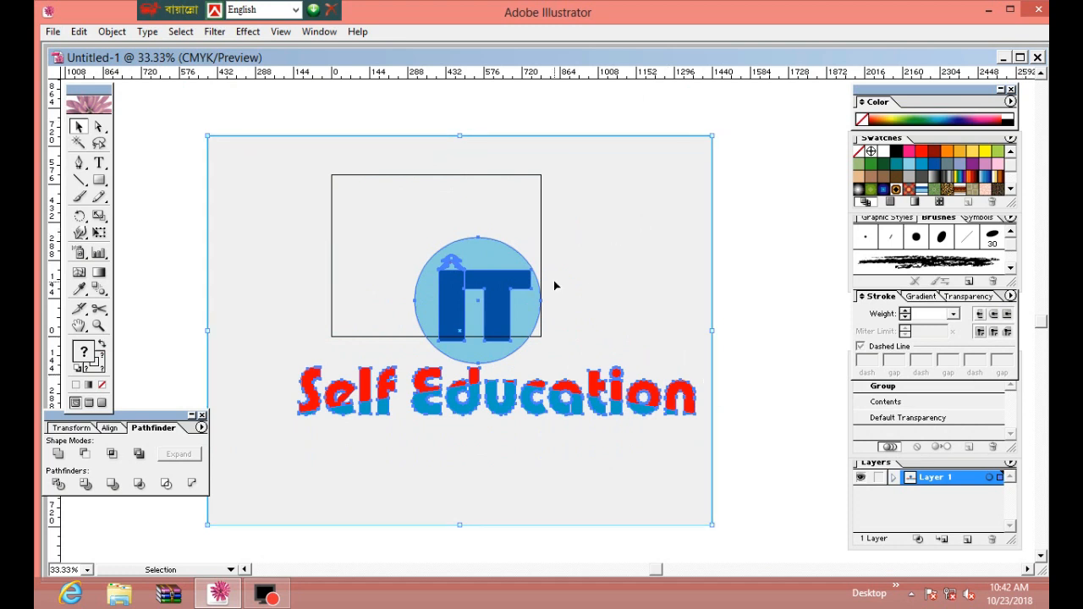
- Create a new Letter-size landscape document, 792 pt by 612 pt, in CMYK color mode
key("ctrl+n")
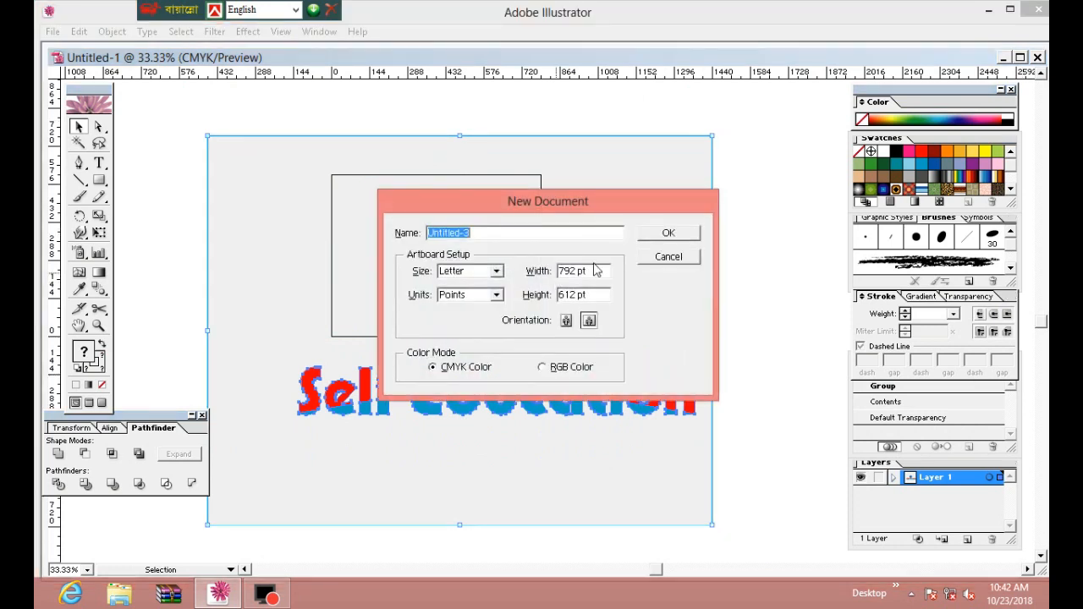
left_click(668, 235)
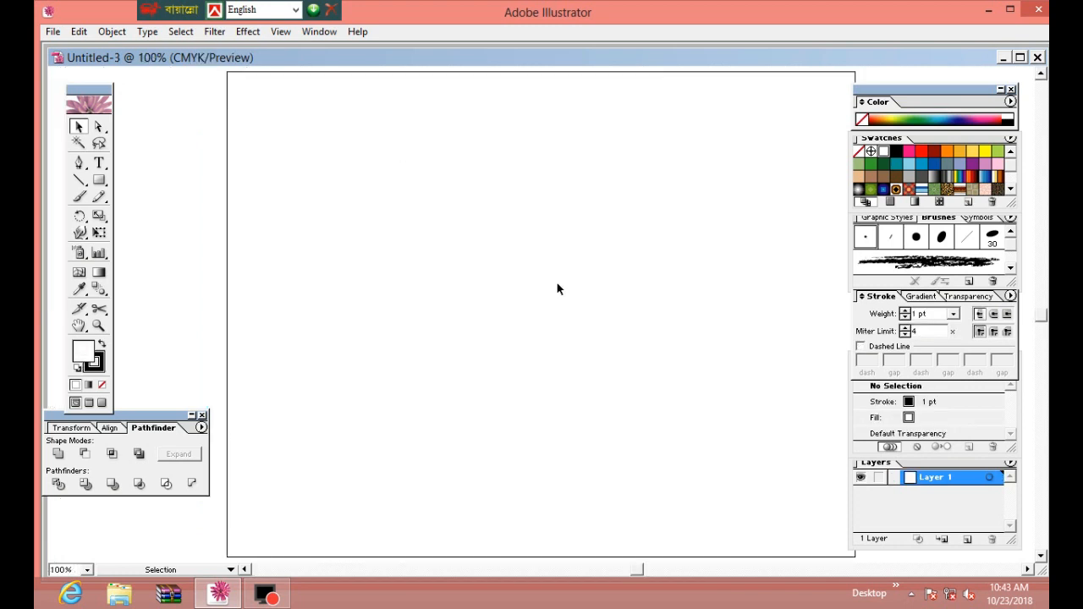
left_click(560, 287, "ctrl+alt")
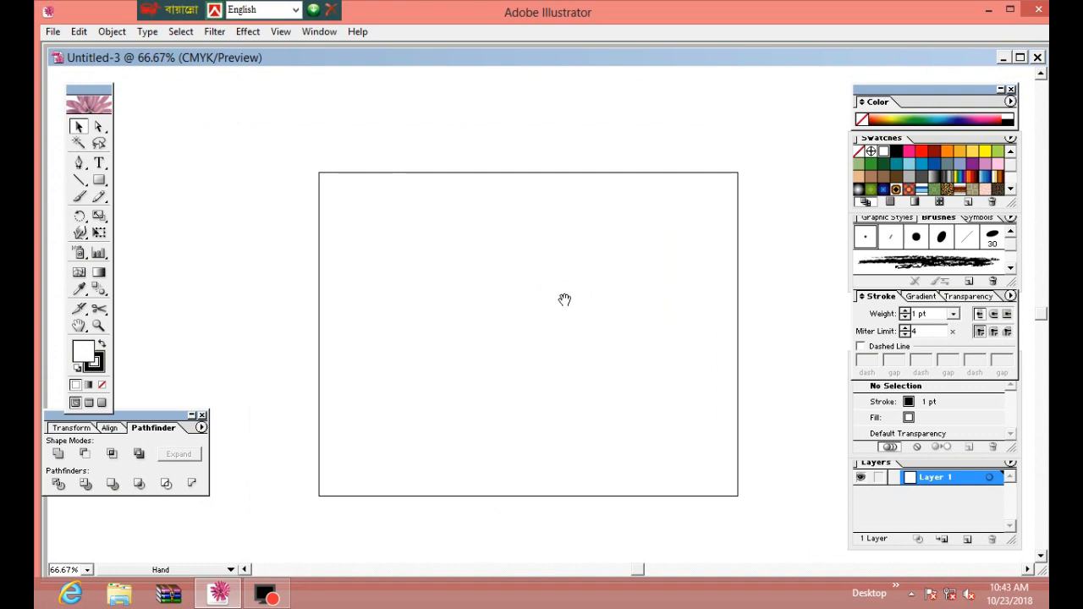
left_click_drag(563, 298, 513, 253)
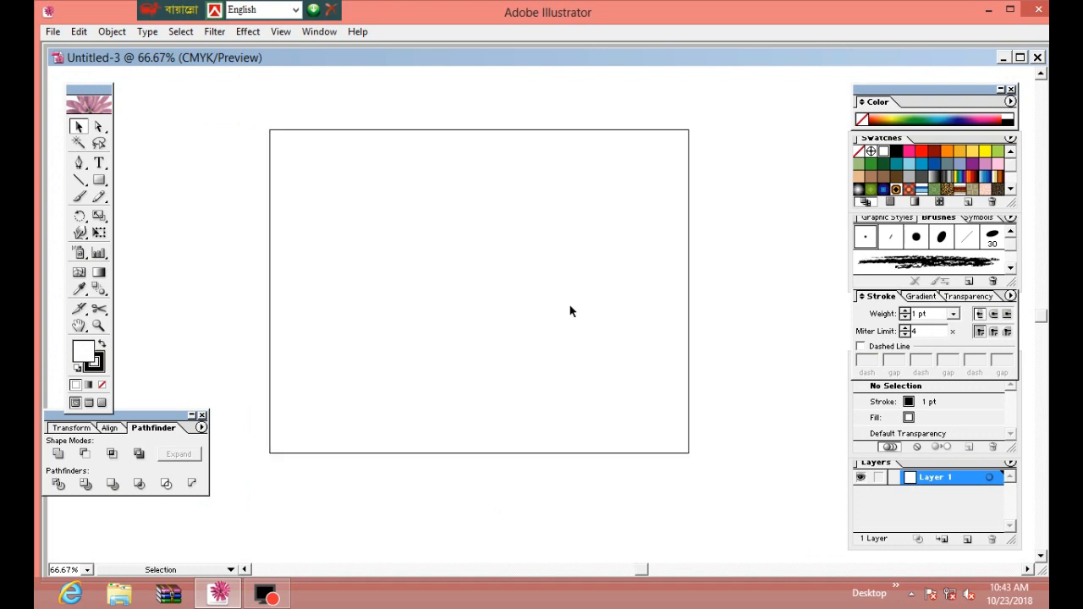
left_click(658, 433, "ctrl")
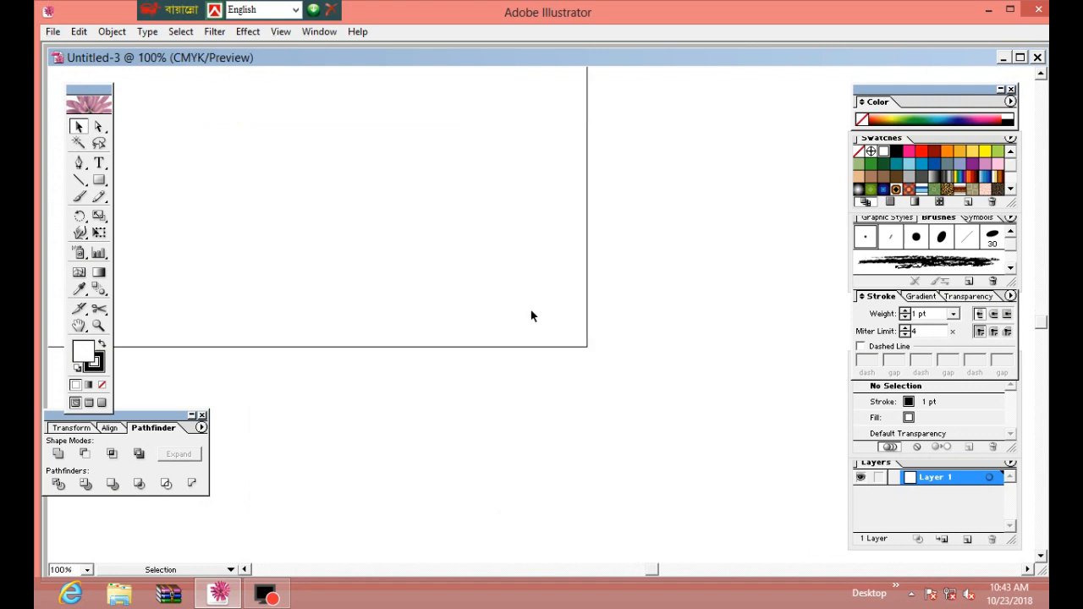
left_click_drag(497, 279, 715, 393)
mouse_move(573, 289)
left_mouse_down()
mouse_move(604, 369)
mouse_move(604, 397)
mouse_move(593, 395)
left_mouse_up()
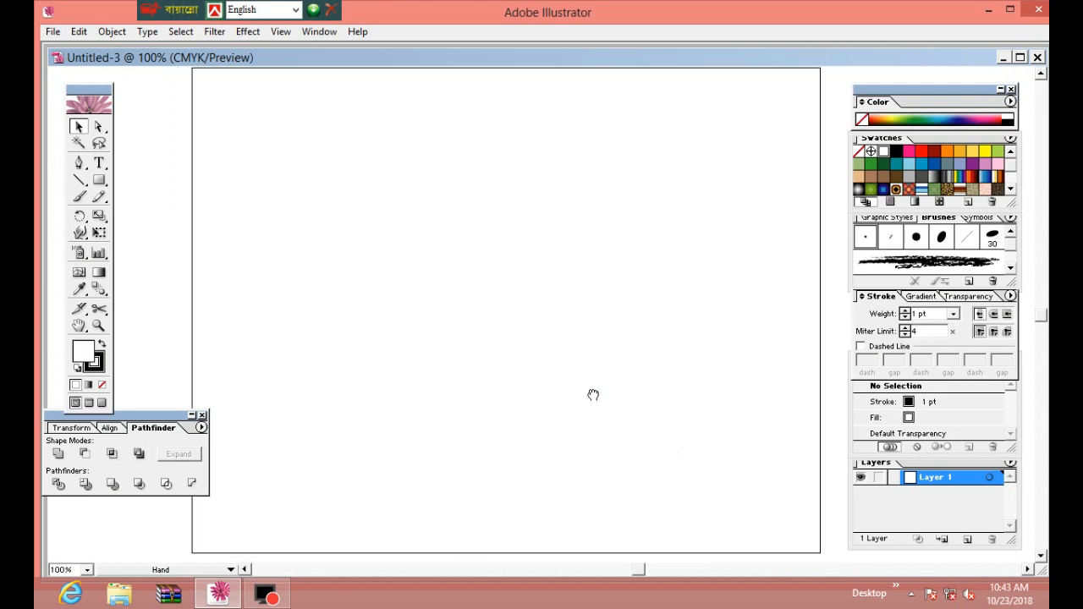
- Add the text "IT" near the middle of the artboard and scale it up, stretching it slightly wider
left_click(99, 162)
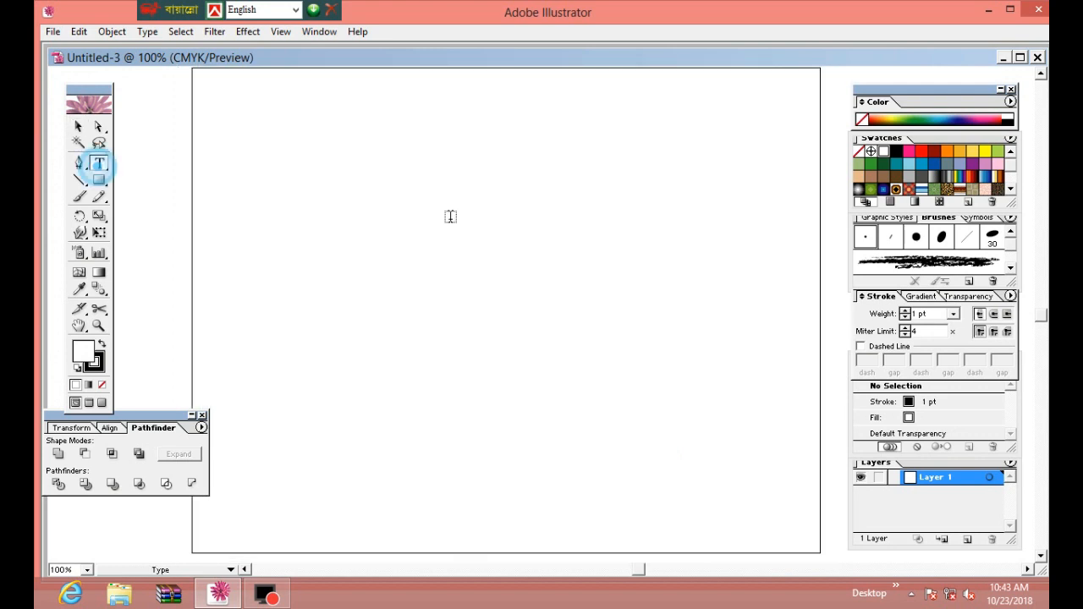
left_click(415, 269)
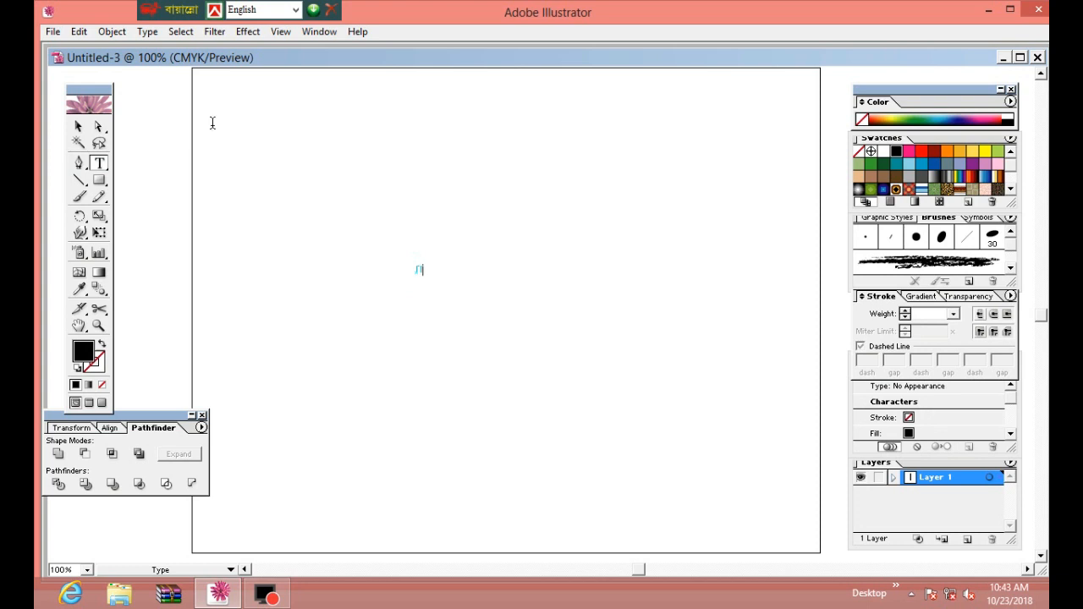
left_click(79, 126)
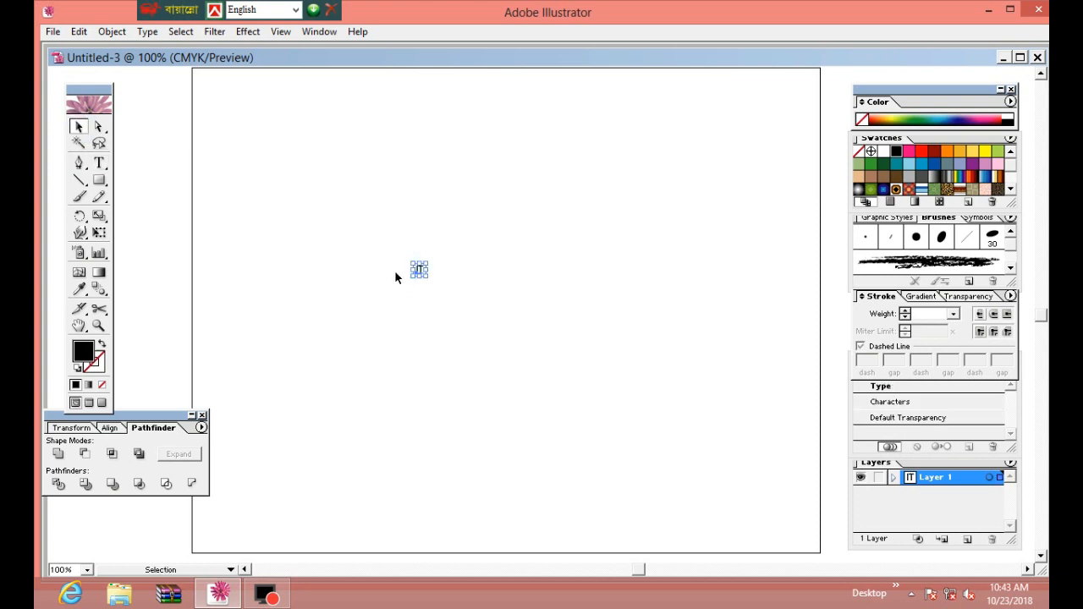
left_click_drag(426, 275, 477, 354)
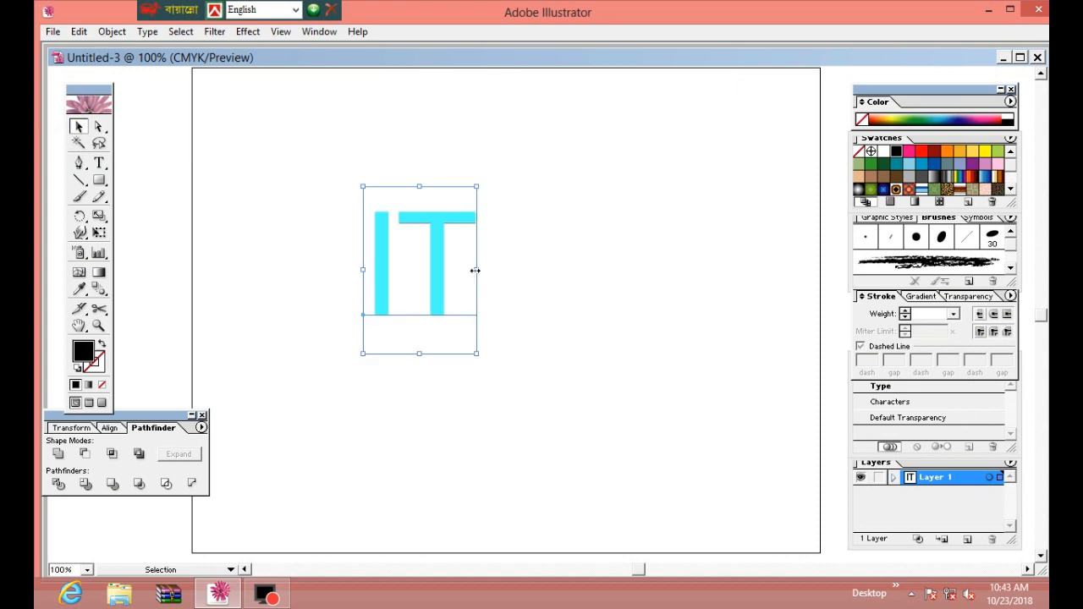
left_click_drag(477, 270, 497, 270)
- Format the IT text in Pump Demi Bold LET Plain:1.0, slightly widened, with a dark blue fill
left_click(147, 32)
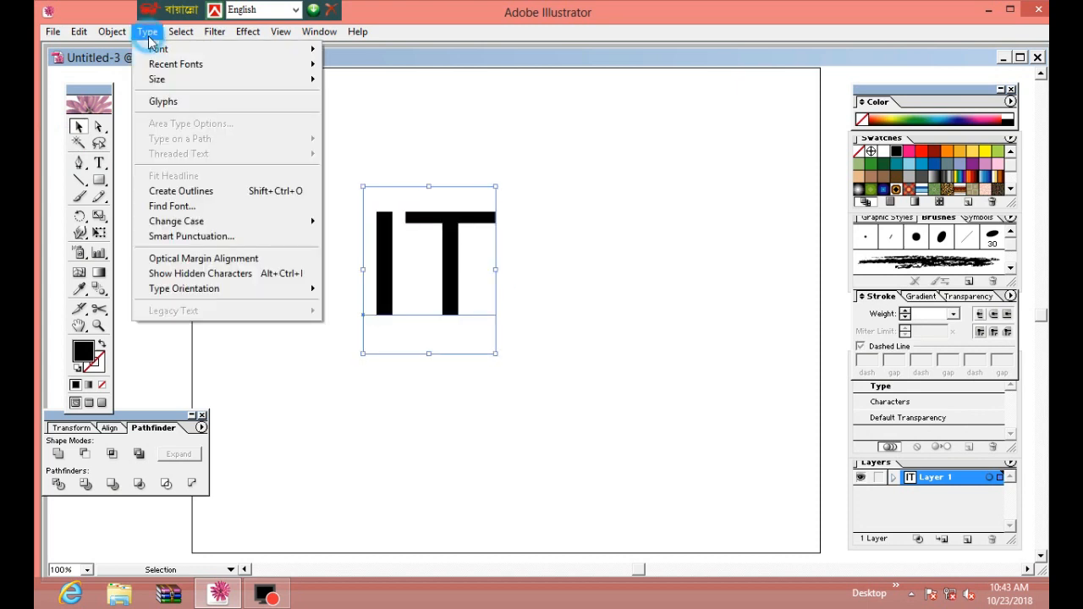
mouse_move(207, 48)
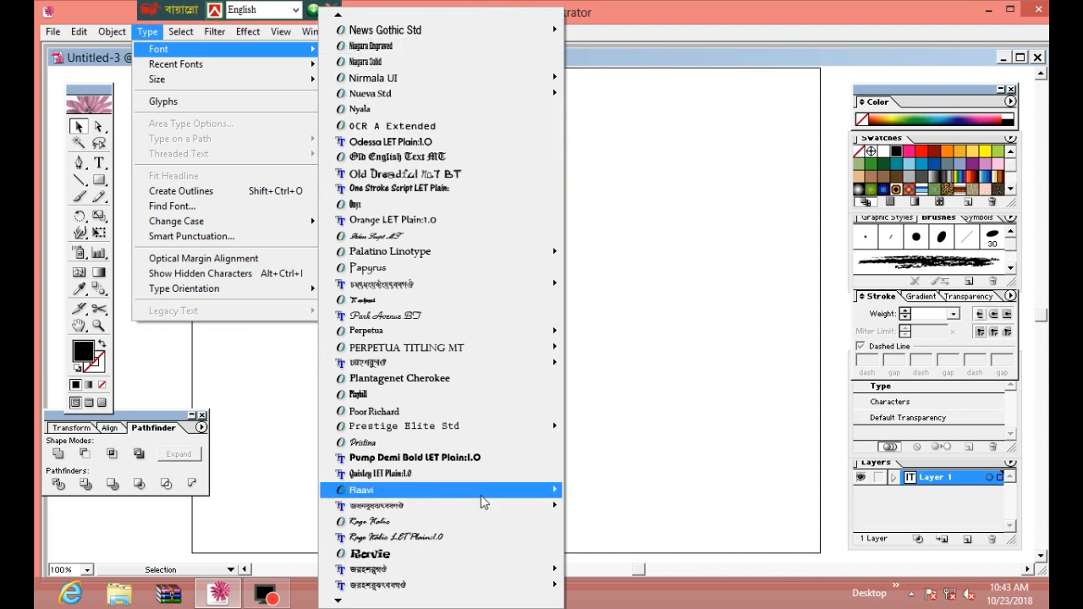
left_click(461, 462)
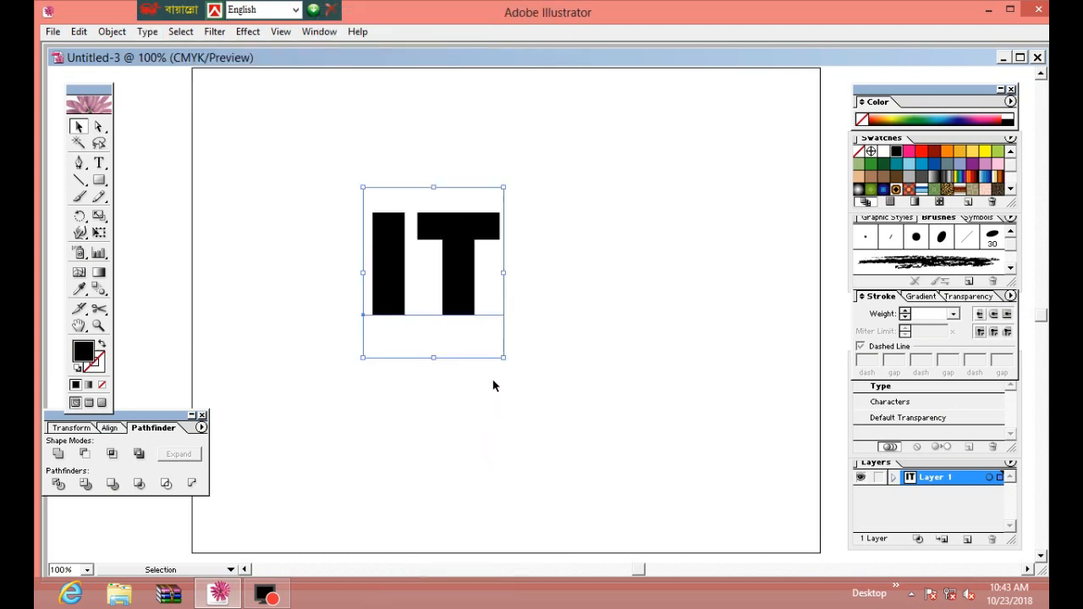
left_click_drag(501, 359, 518, 361)
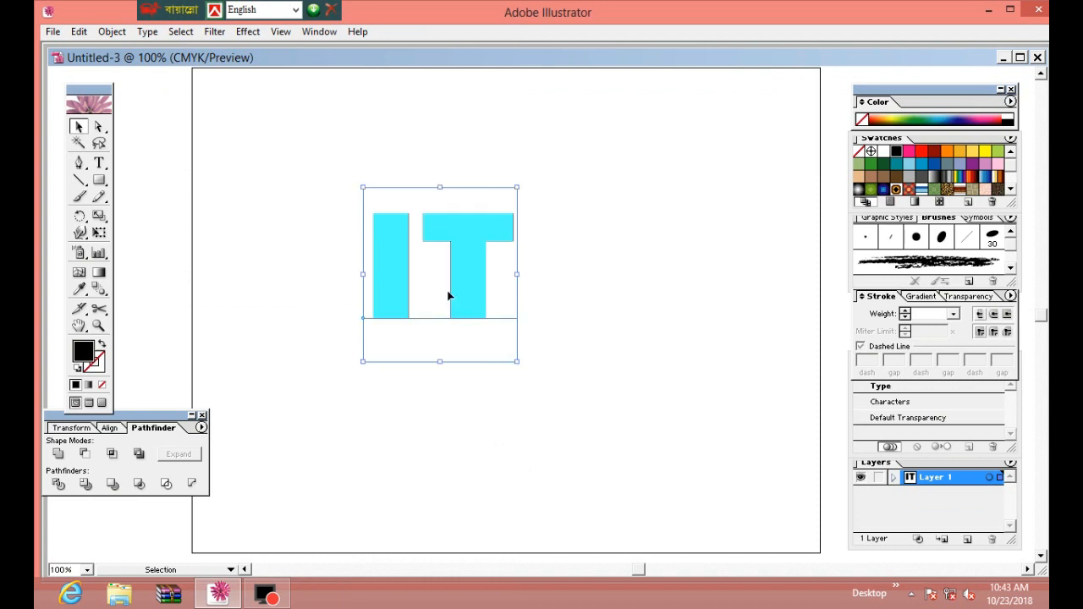
left_click(934, 163)
- Convert the IT text to outlines and ungroup the two letters
right_click(475, 237)
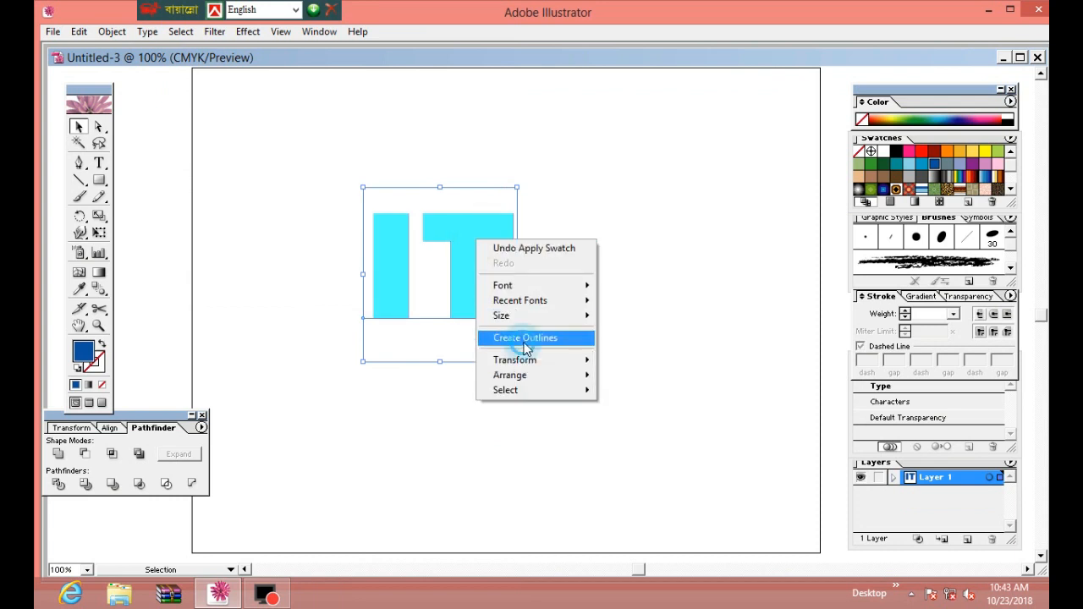
left_click(523, 342)
right_click(469, 271)
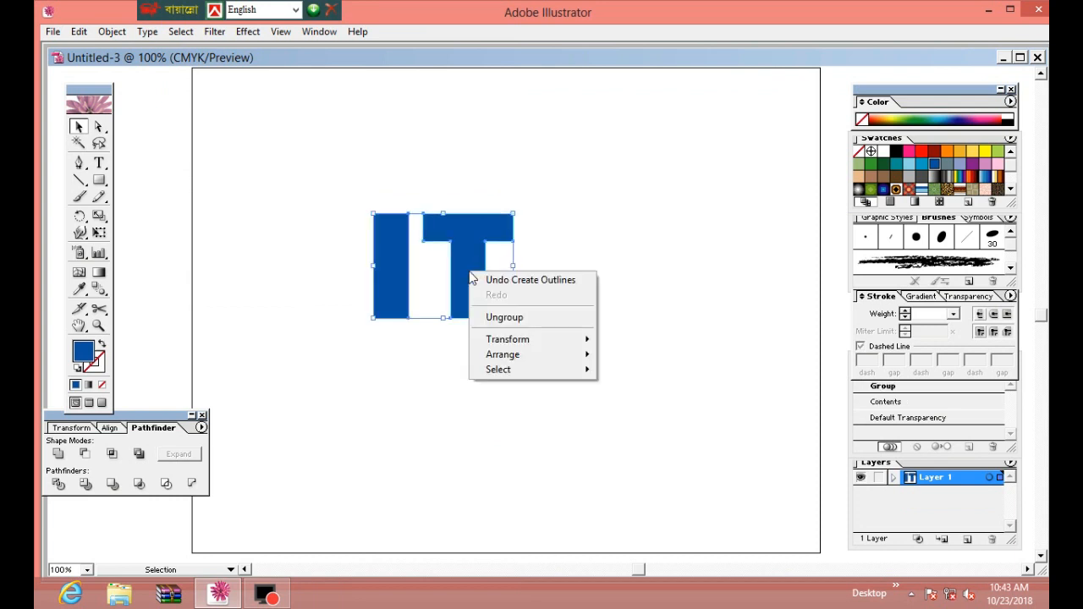
left_click(504, 317)
left_click(554, 302)
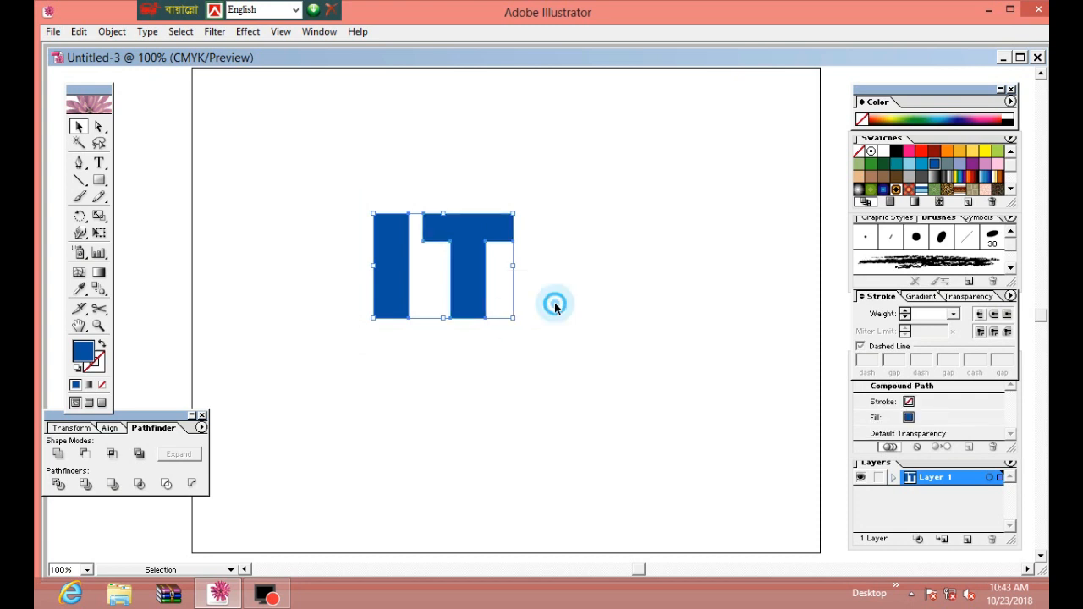
- Scale the I and T letter shapes up together
left_click(477, 287)
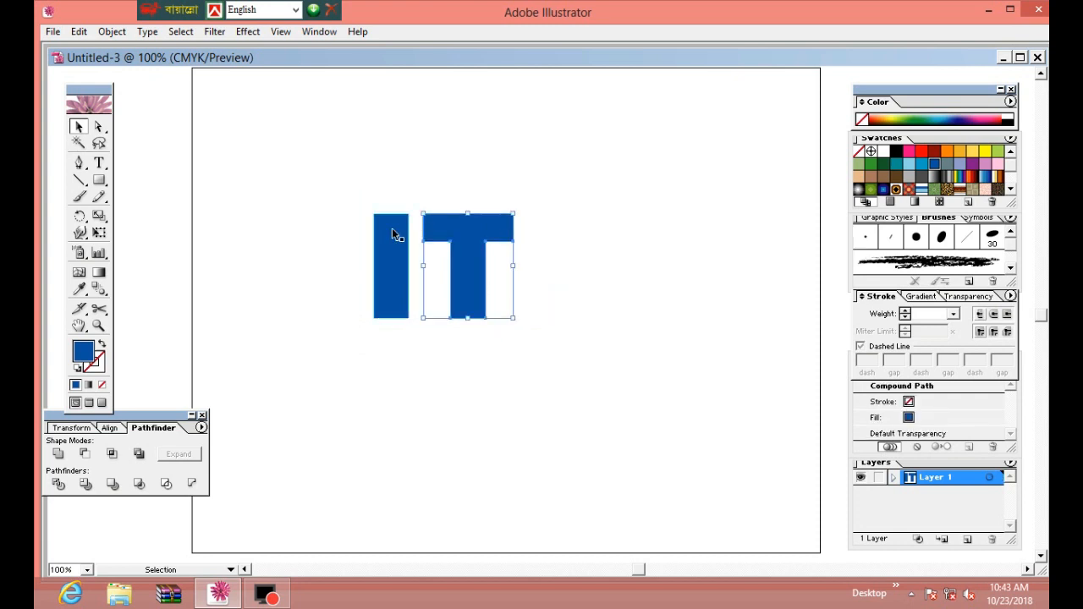
left_click(366, 181)
left_click_drag(350, 187, 593, 399)
left_click(658, 351)
- Nudge the letter T toward the I until its crossbar slightly overlaps the I's edge
left_click(528, 307)
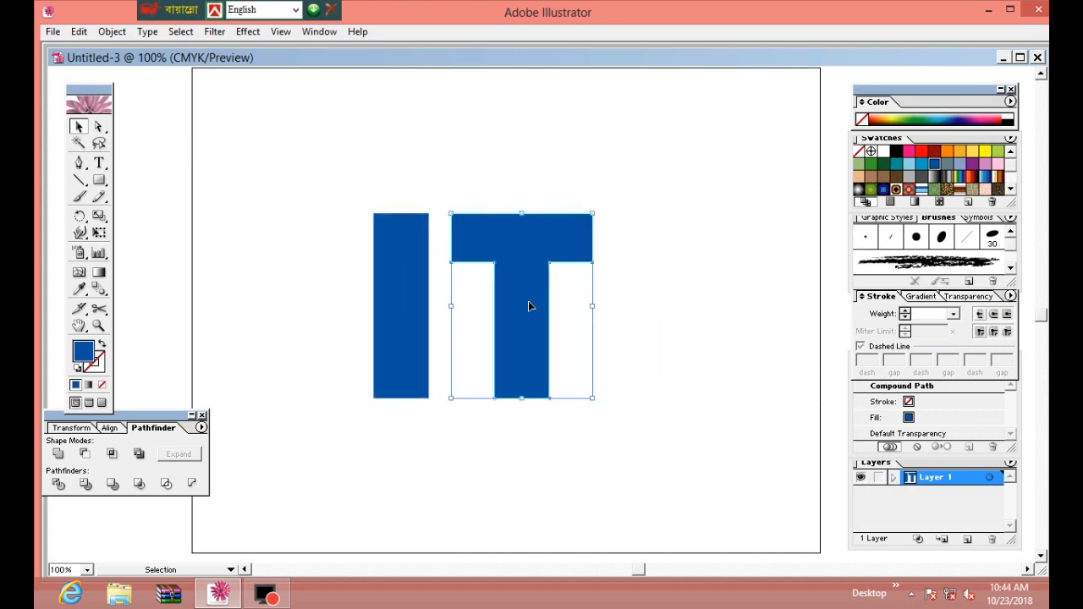
key("Left")
key("Left")
key("Left")
key("Left")
key("Left")
key("Left")
key("Left")
key("Left")
key("Left")
key("Left")
key("Left")
key("Left")
key("Left")
key("Left")
key("Left")
key("Left")
key("Left")
key("Left")
key("Left")
key("Left")
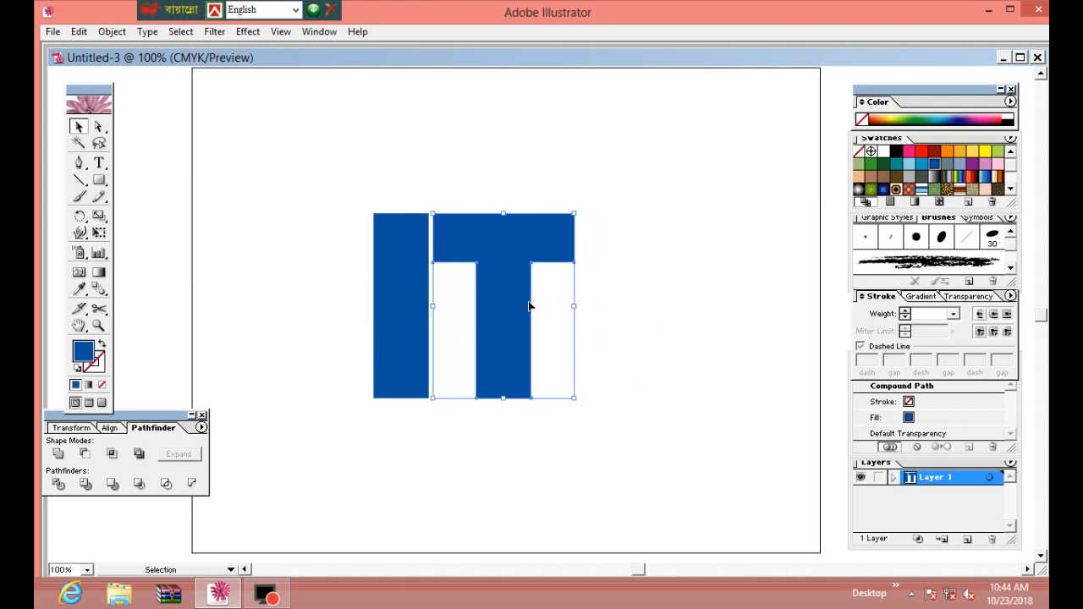
key("Left")
key("Left")
key("Left")
key("Left")
key("Left")
key("Left")
left_click(618, 290)
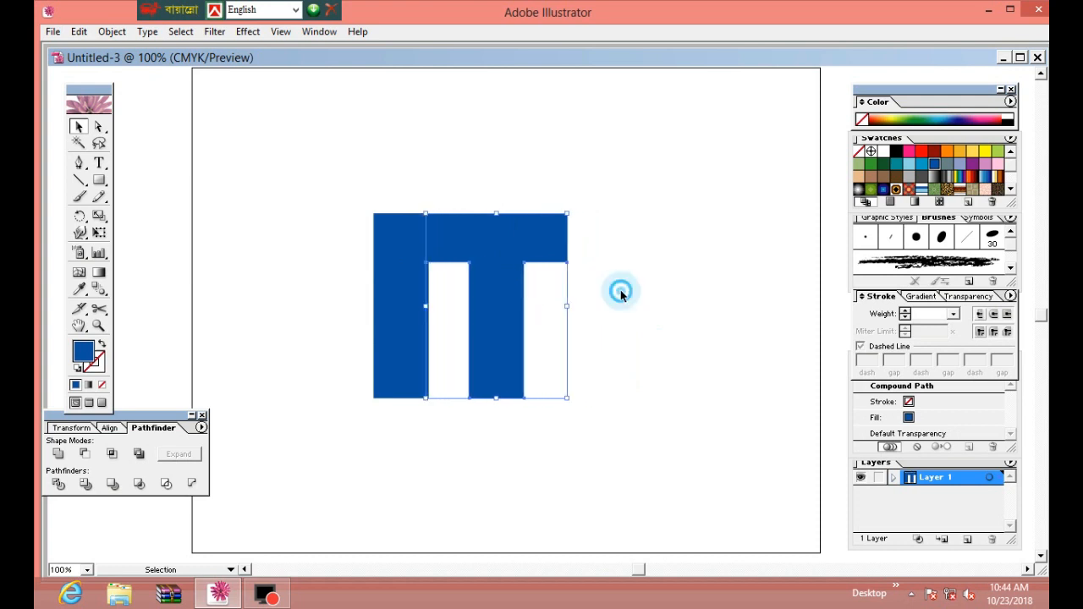
- Combine the overlapping I and T into one compound shape with the Pathfinder's add to shape area mode
left_click_drag(331, 169, 528, 336)
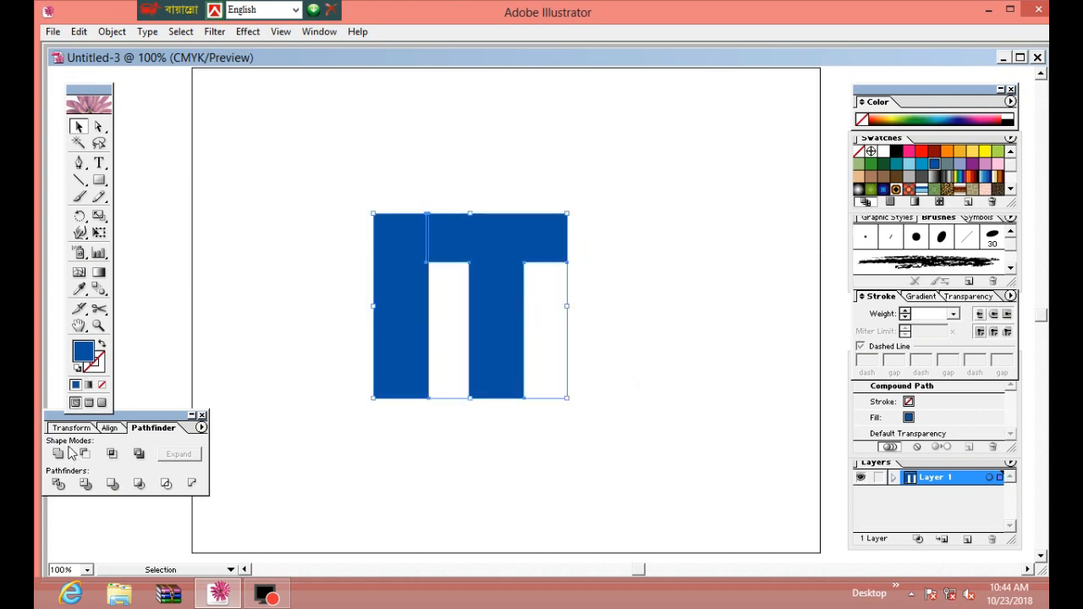
left_click_drag(72, 415, 212, 415)
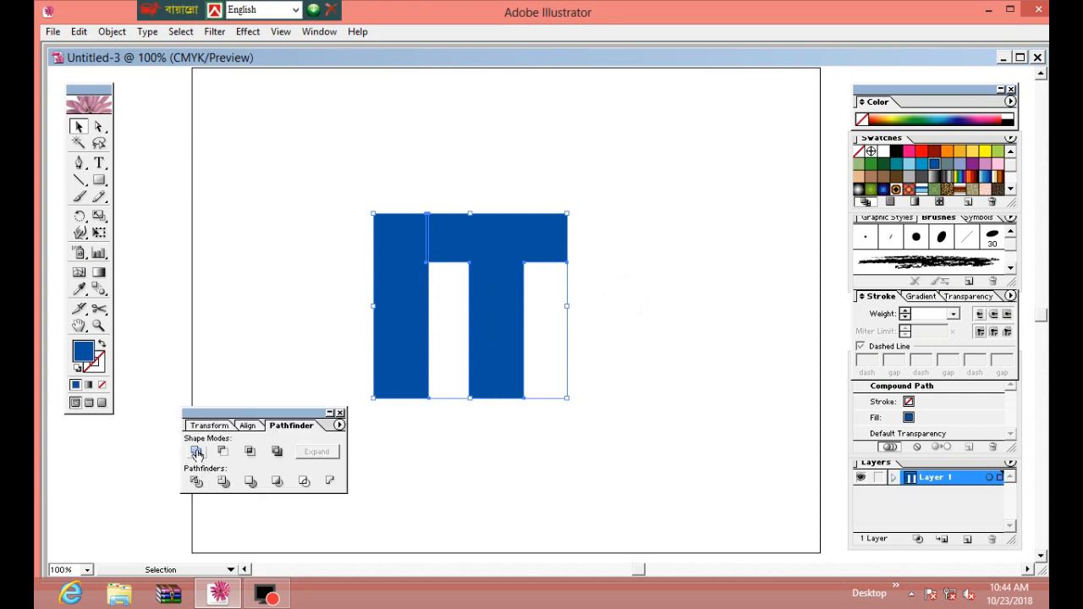
left_click(197, 453)
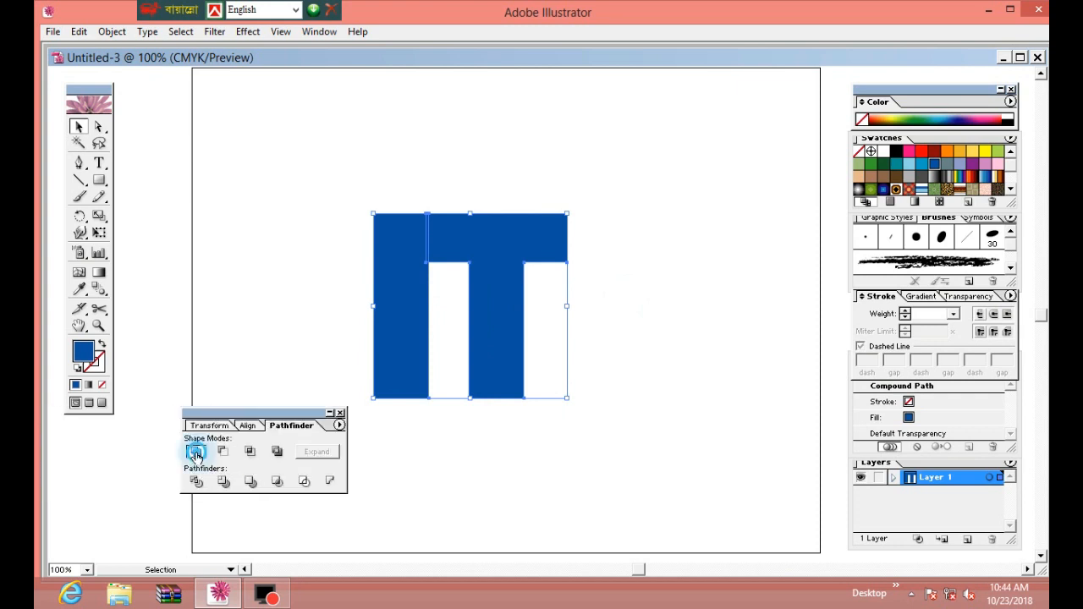
left_click(322, 321)
- Fill the combined IT shape with red and move it slightly lower on the artboard
left_click(388, 269)
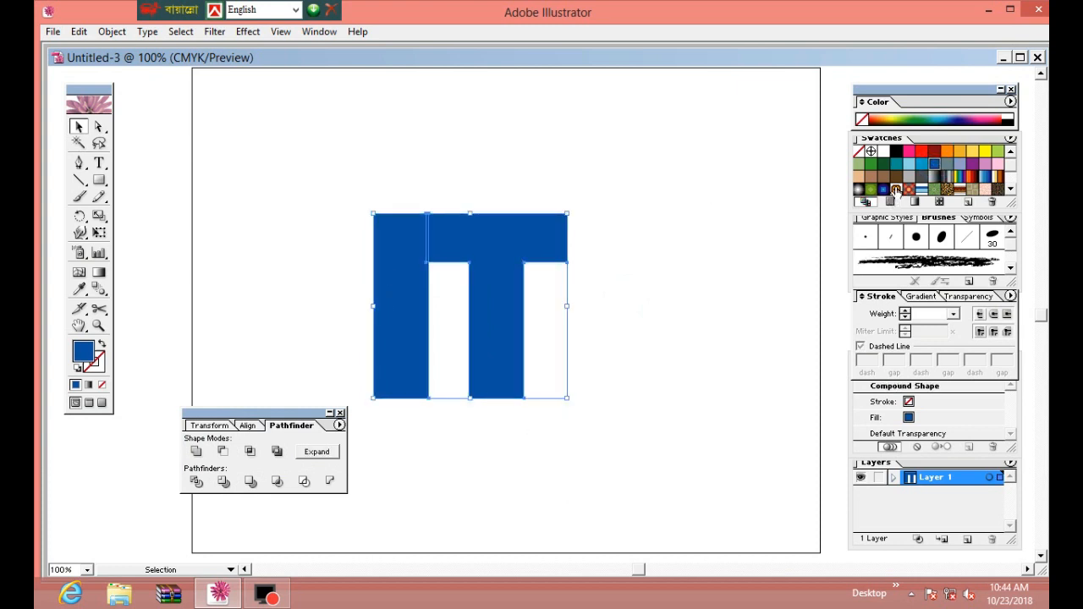
left_click(921, 150)
left_click(367, 244)
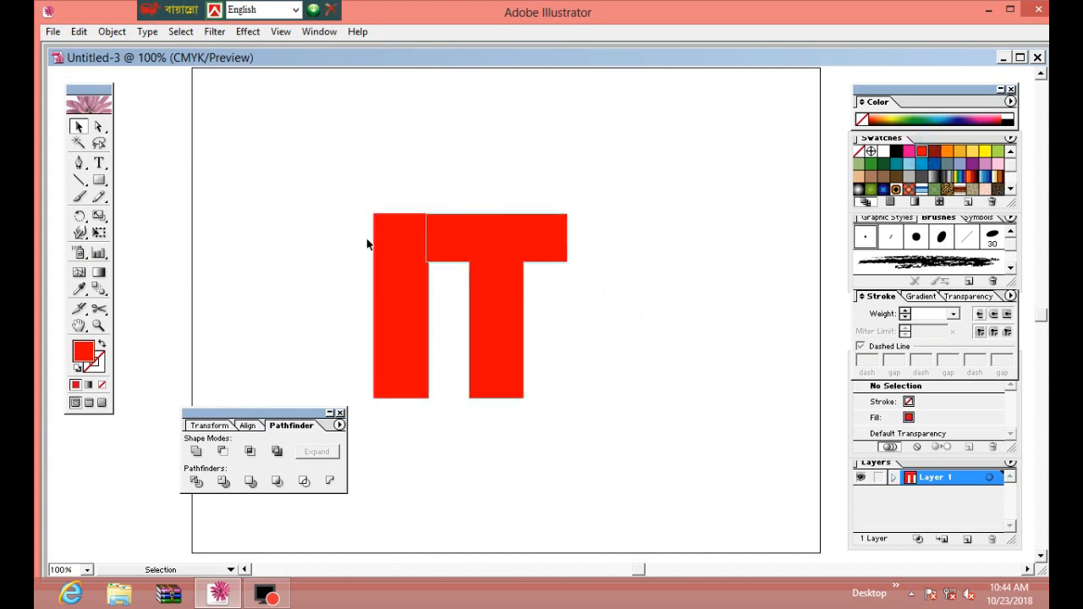
left_click_drag(411, 244, 430, 297)
left_click(495, 159)
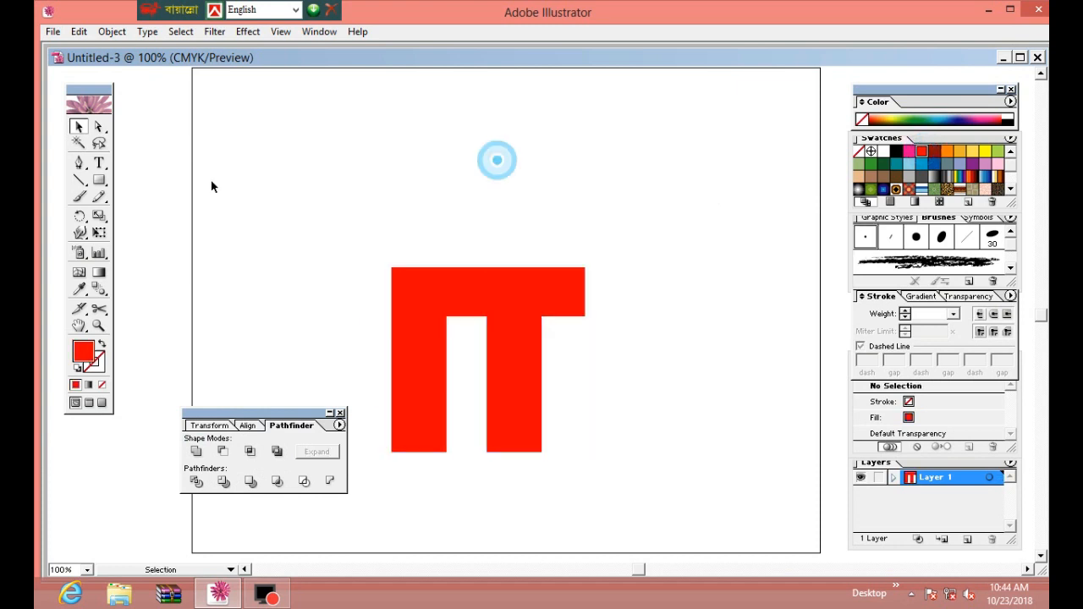
left_click(79, 164)
left_click(317, 173)
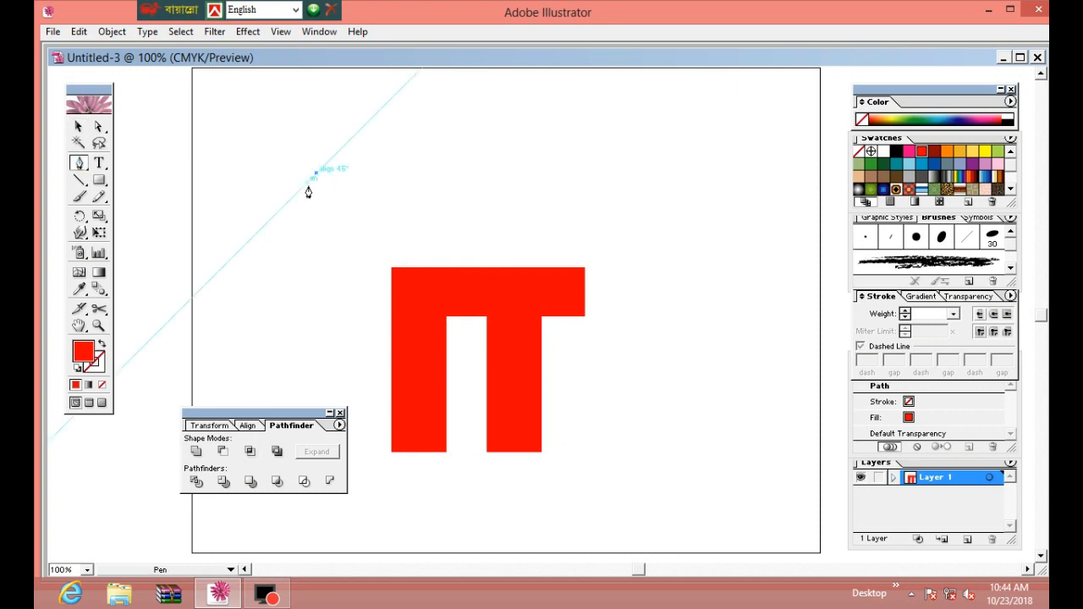
left_click(78, 126)
left_click(199, 171)
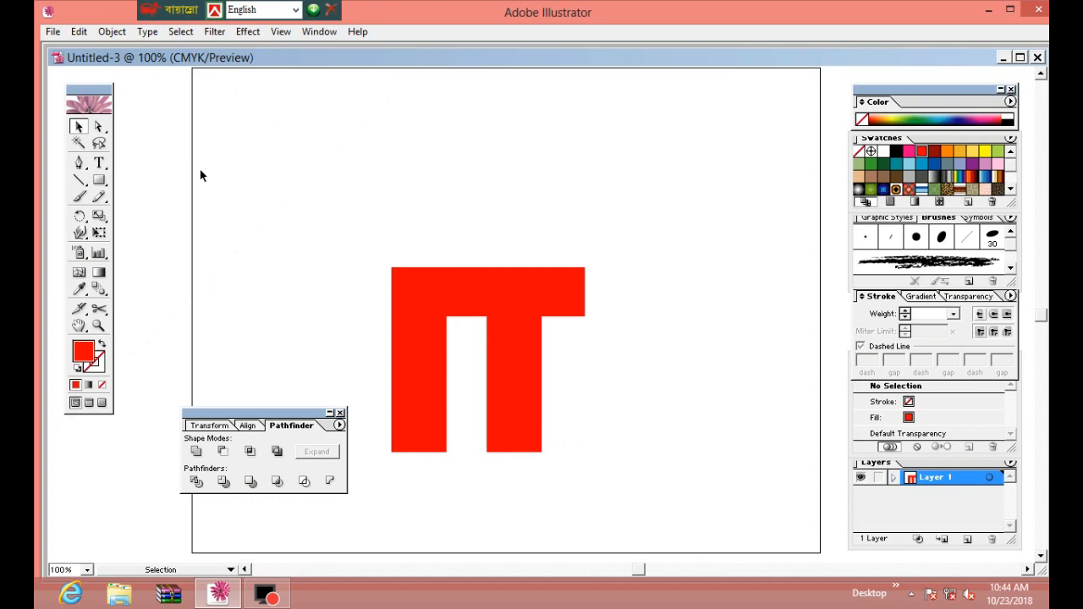
- Show the rulers and place a horizontal guide above the IT shape
left_click(279, 32)
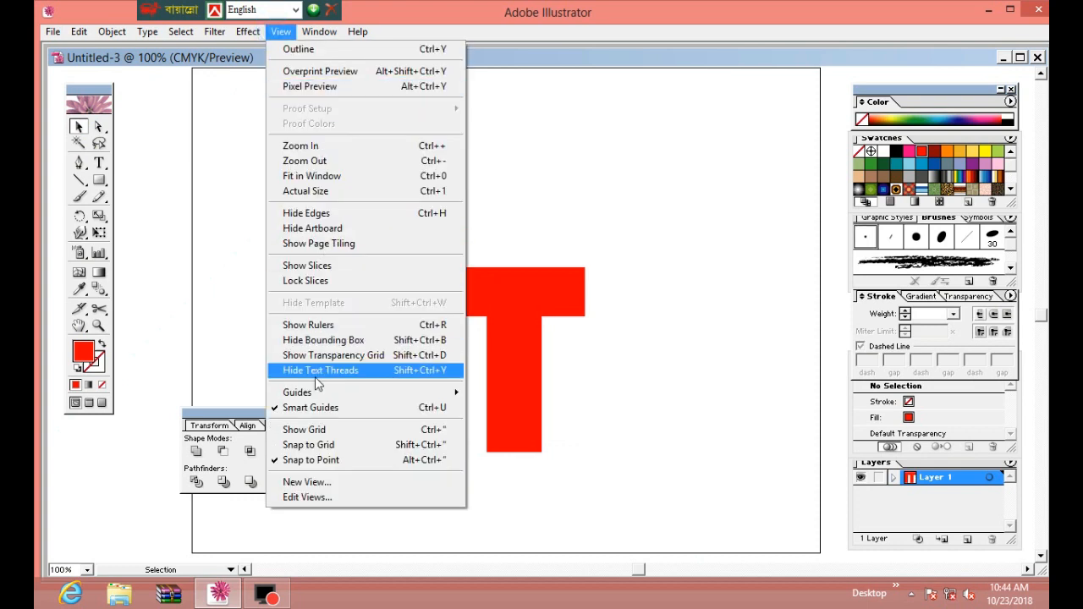
left_click(338, 326)
left_click_drag(353, 78, 358, 197)
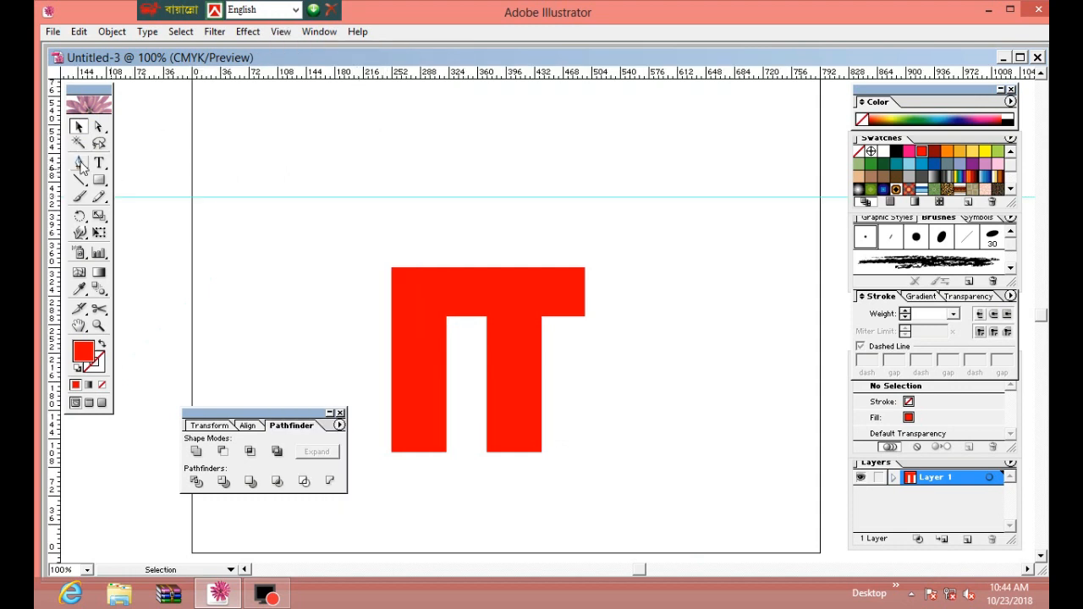
- Draw a small arch with the Pen tool along the guide, with a red 1 pt stroke and no fill
left_click(78, 163)
left_click(353, 199)
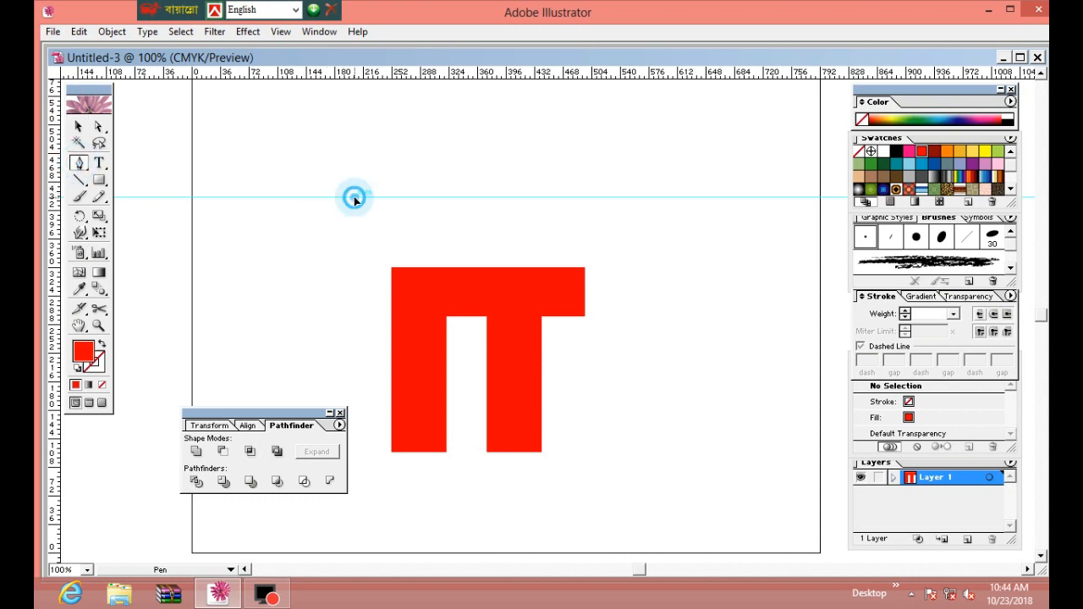
left_click_drag(380, 197, 395, 214)
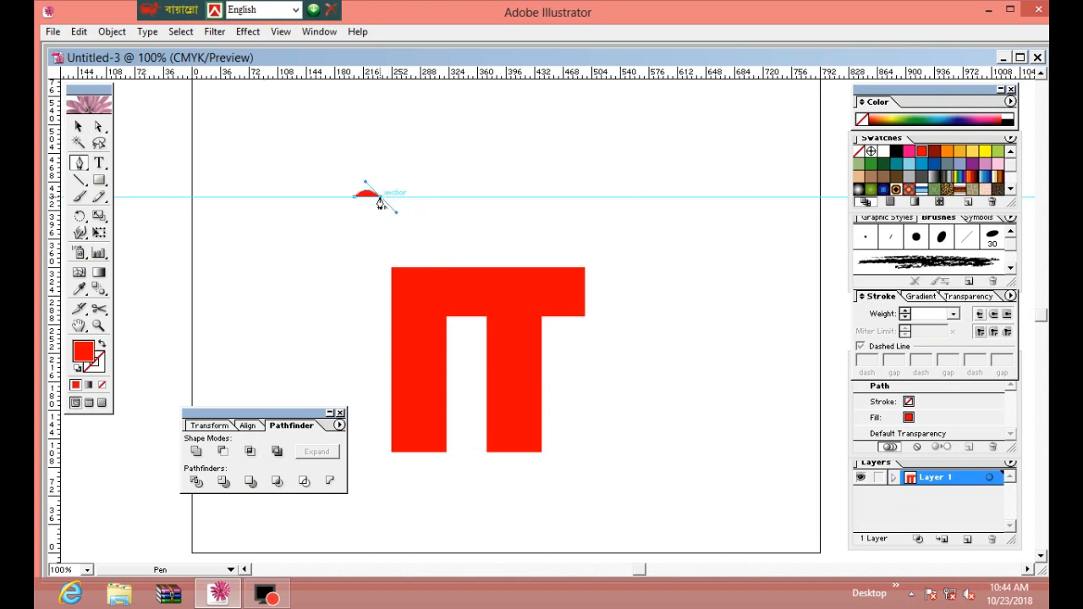
left_click(379, 197)
left_click(101, 347)
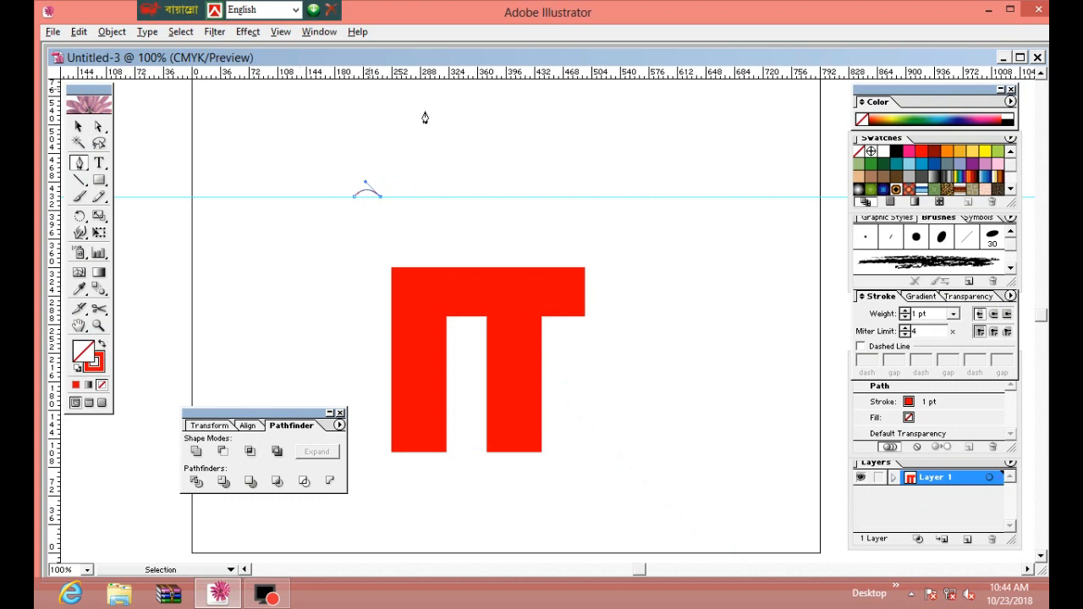
- Create a copy of the small arch scaled to 105% horizontally and vertically with Transform Each
left_click(85, 124)
right_click(361, 186)
mouse_move(415, 337)
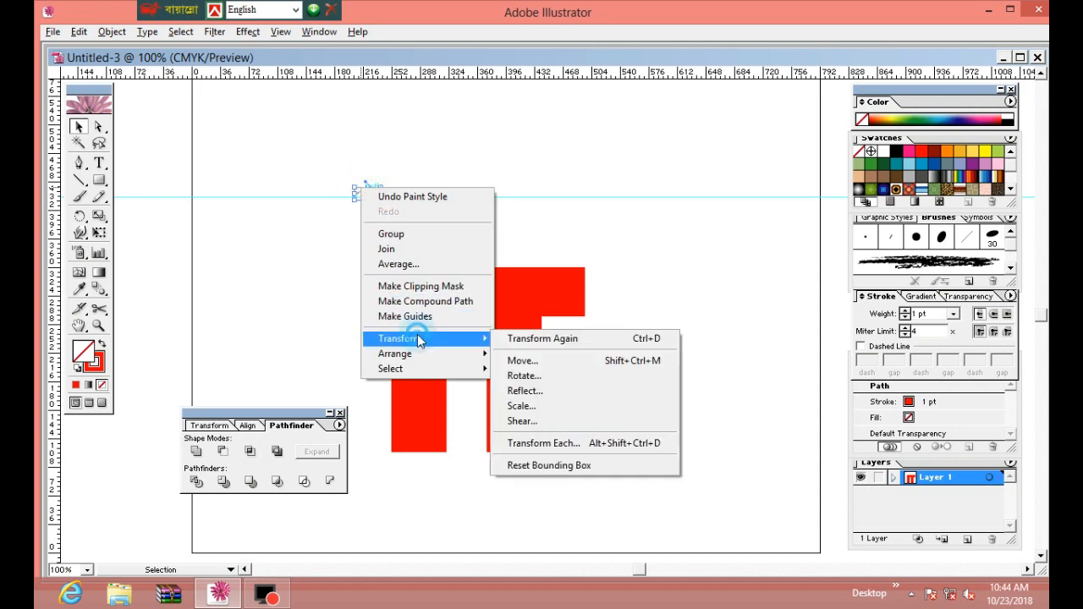
left_click(542, 454)
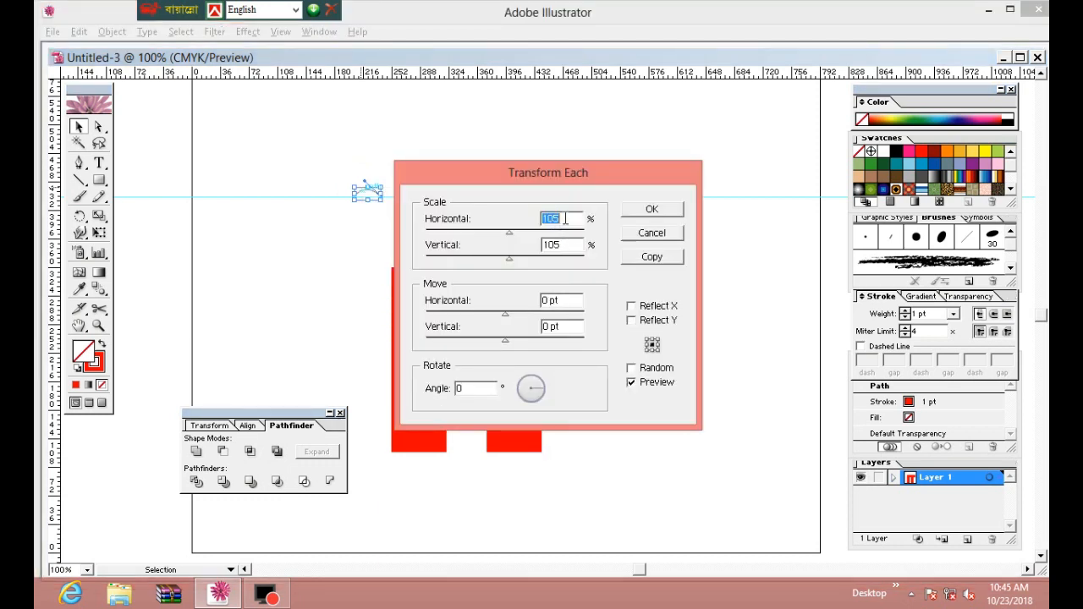
type("1")
double_click(582, 245)
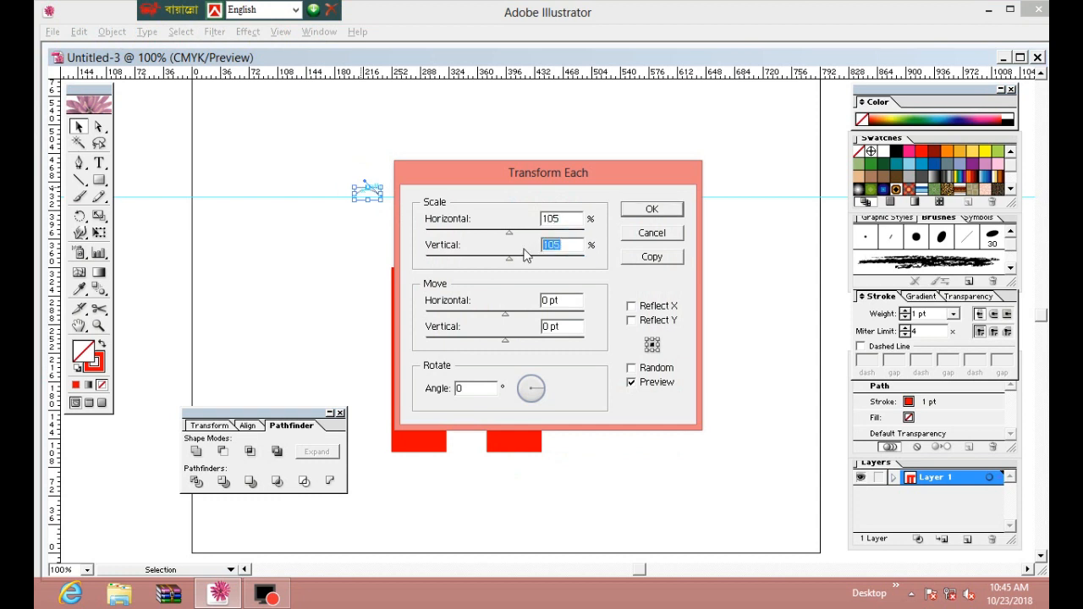
type("105")
left_click(642, 388)
left_click(642, 388)
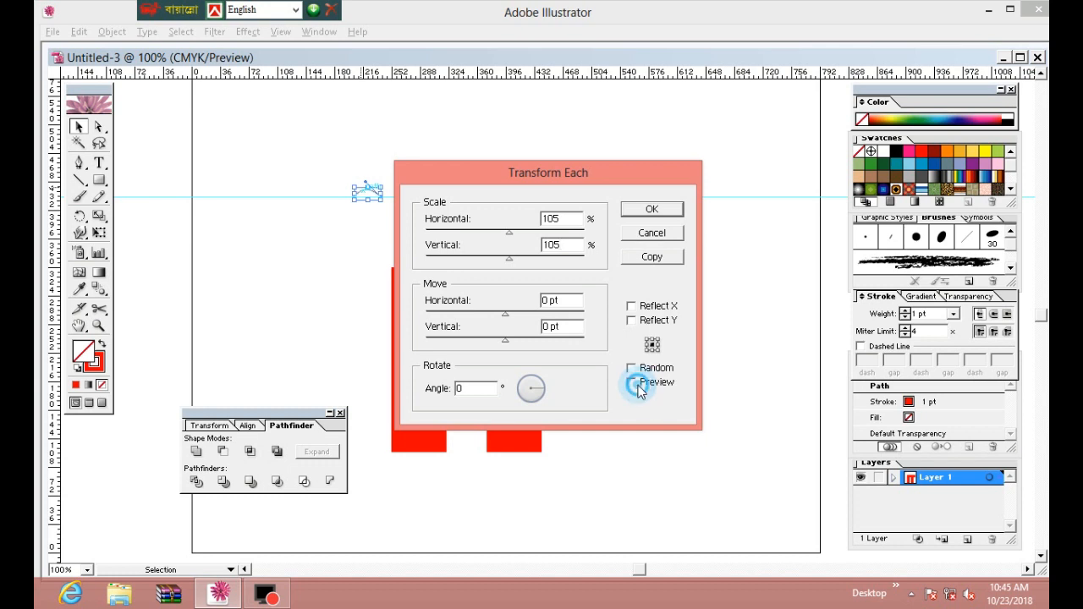
left_click(649, 258)
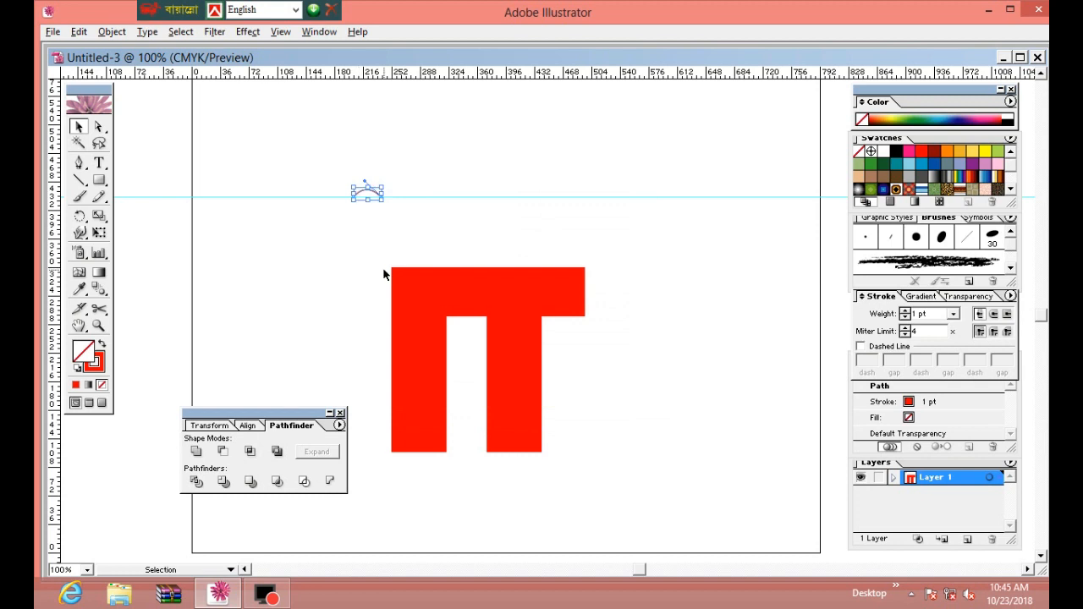
- Repeat the scaled-copy transformation on the arch until the nested copies form a thick, wide red band
key("ctrl+d")
key("ctrl+d")
key("ctrl+d")
key("ctrl+d")
key("ctrl+d")
key("ctrl+d")
key("ctrl+d")
key("ctrl+d")
key("ctrl+d")
key("ctrl+d")
key("ctrl+d")
key("ctrl+d")
key("ctrl+d")
key("ctrl+d")
key("ctrl+d")
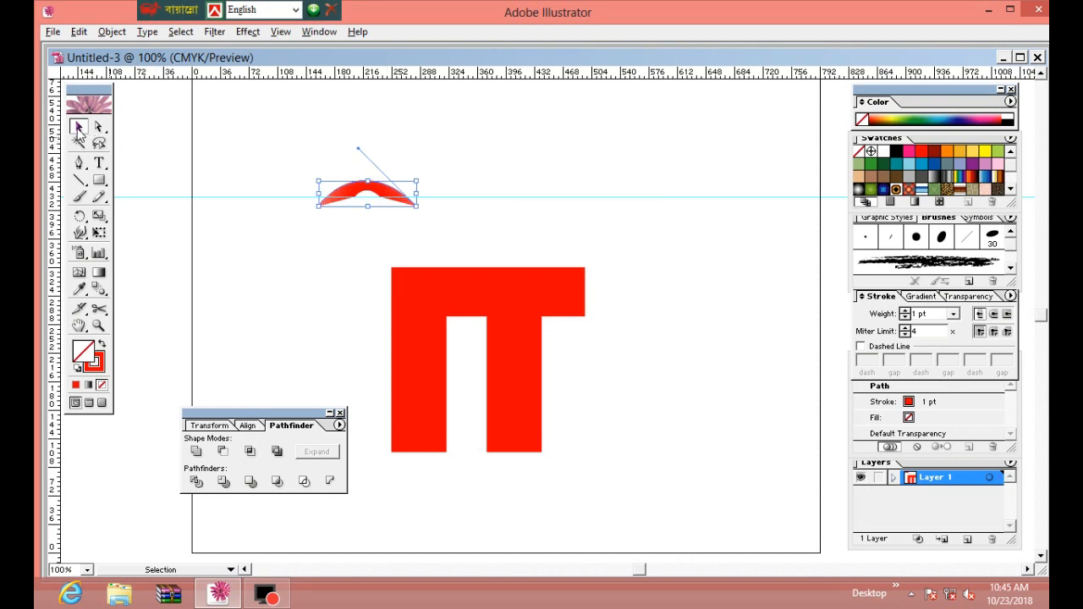
- Select all the nested arches and scale them down together above the IT shape
left_click(329, 158)
left_click_drag(330, 159, 401, 203)
left_click(417, 215)
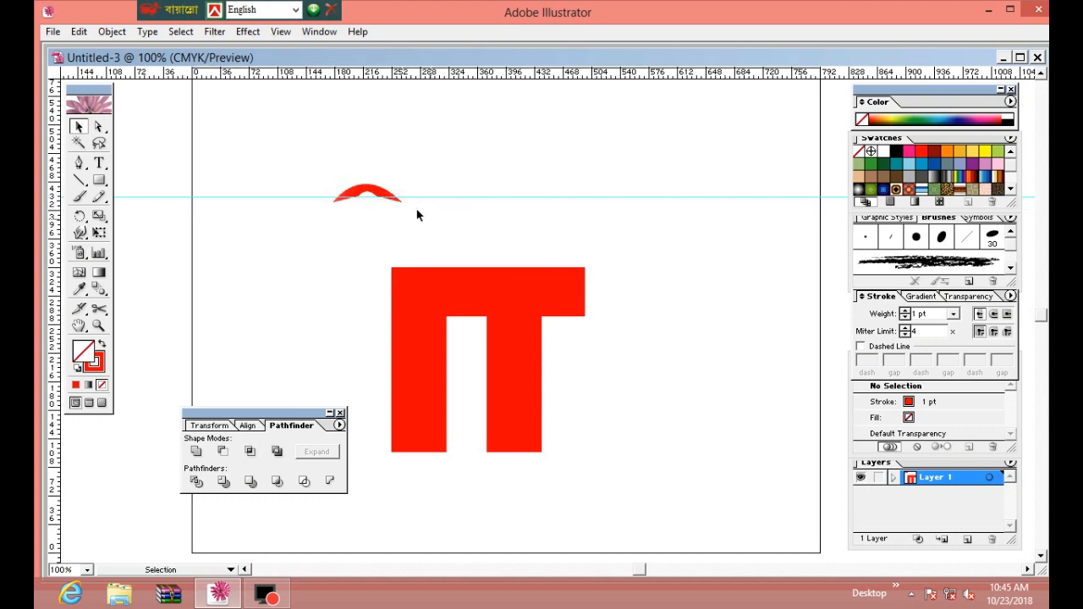
- Select all the nested arches and group them into one object
left_click(387, 203)
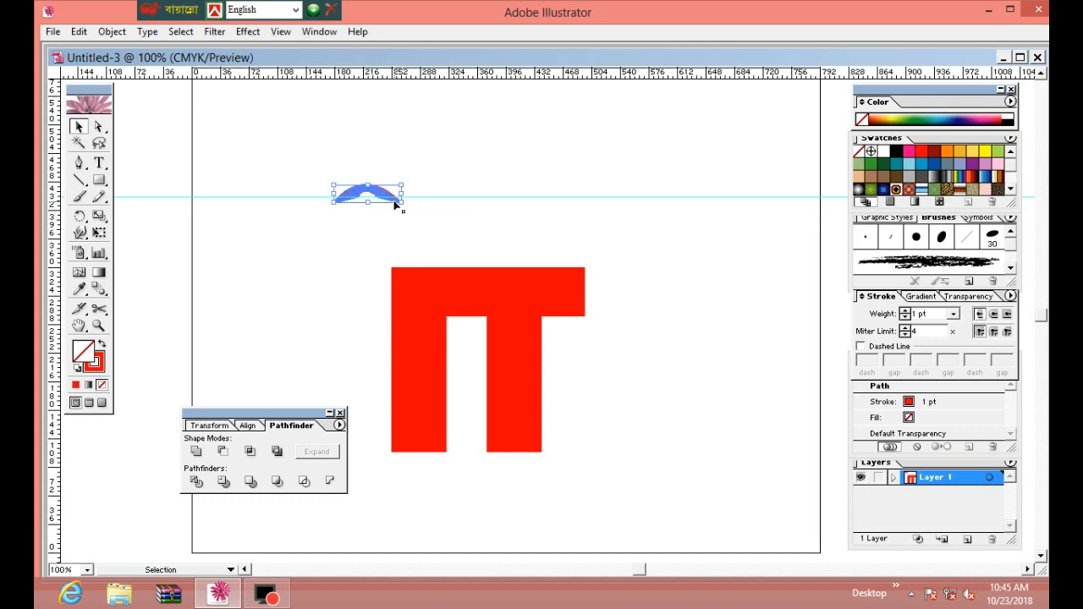
left_click_drag(394, 203, 404, 202)
key("ctrl+g")
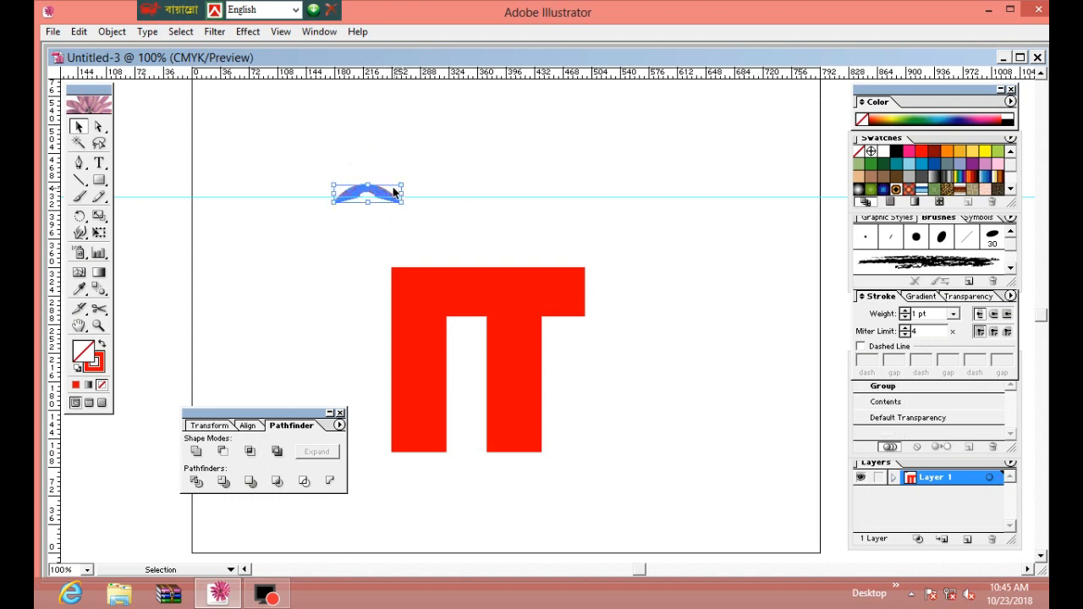
key("ctrl+z")
right_click(413, 173)
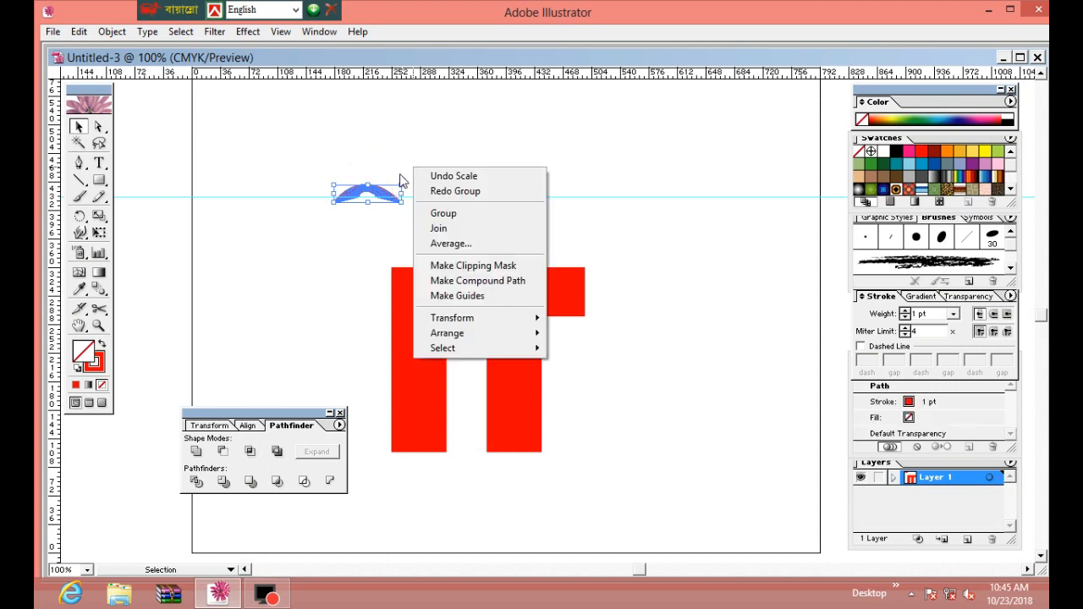
left_click(443, 209)
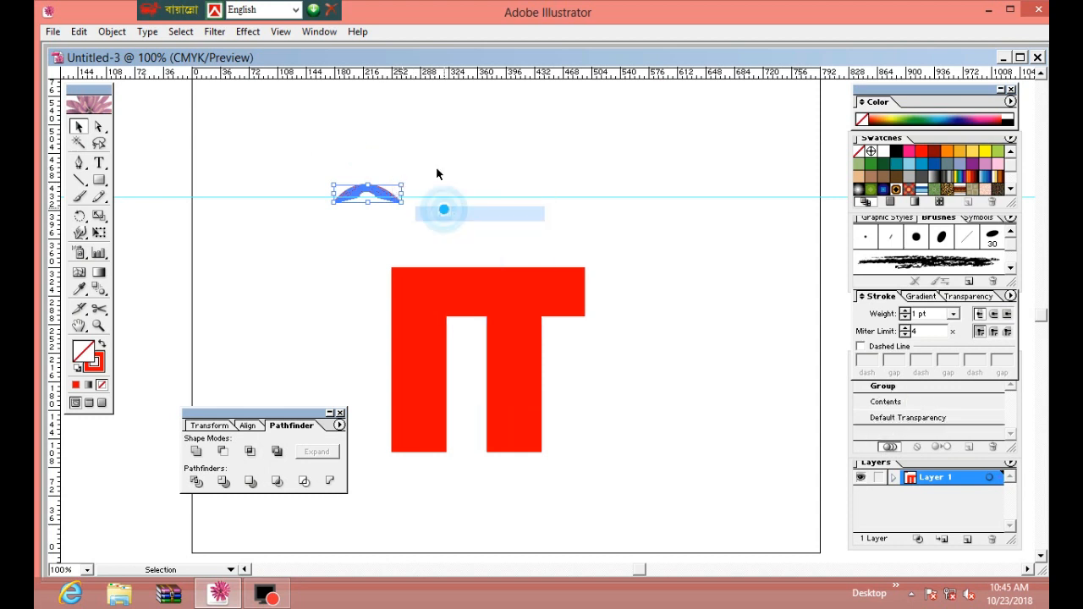
left_click(449, 214)
left_click(396, 197)
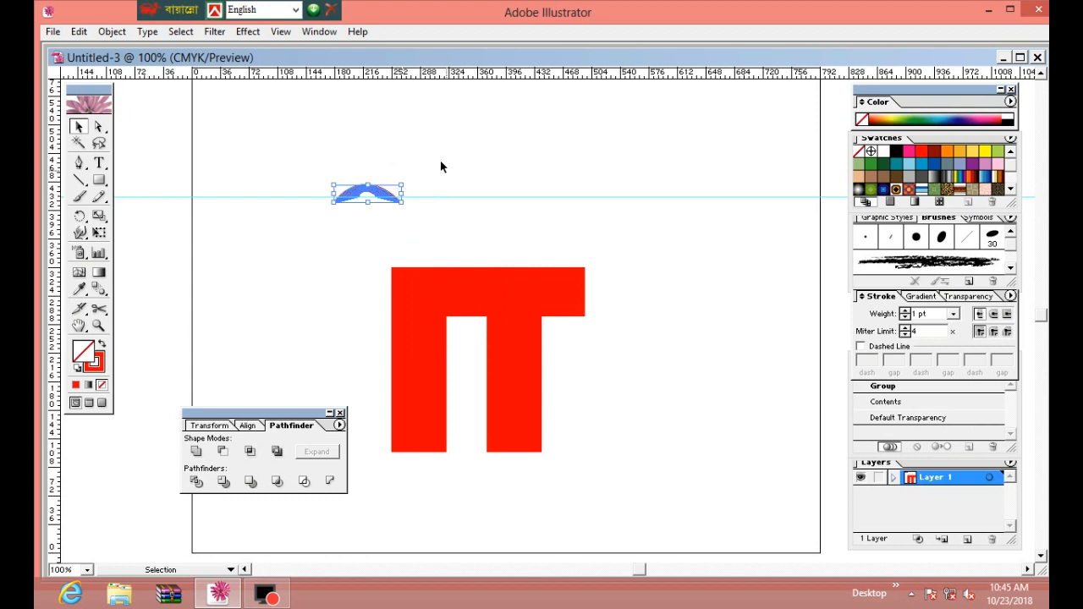
left_click(438, 200)
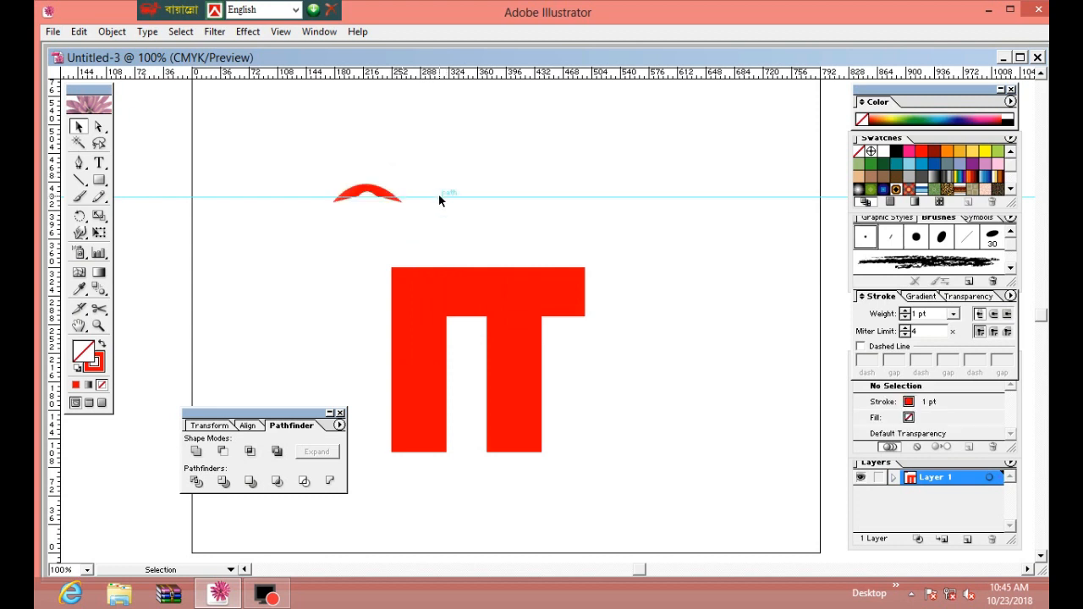
- Clear the horizontal guide from the artboard
left_click(276, 34)
mouse_move(377, 391)
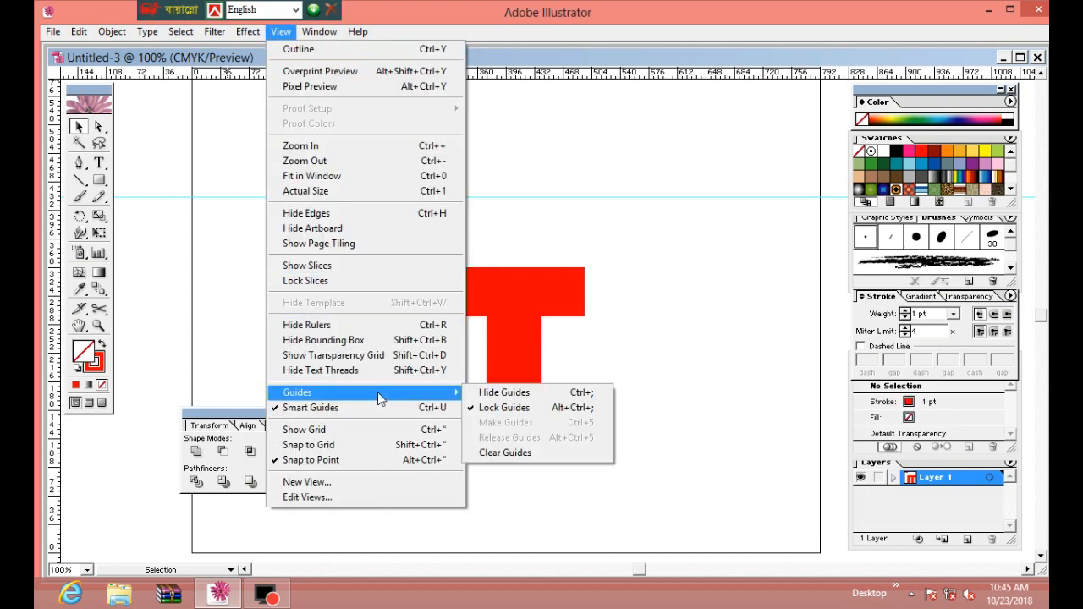
left_click(506, 453)
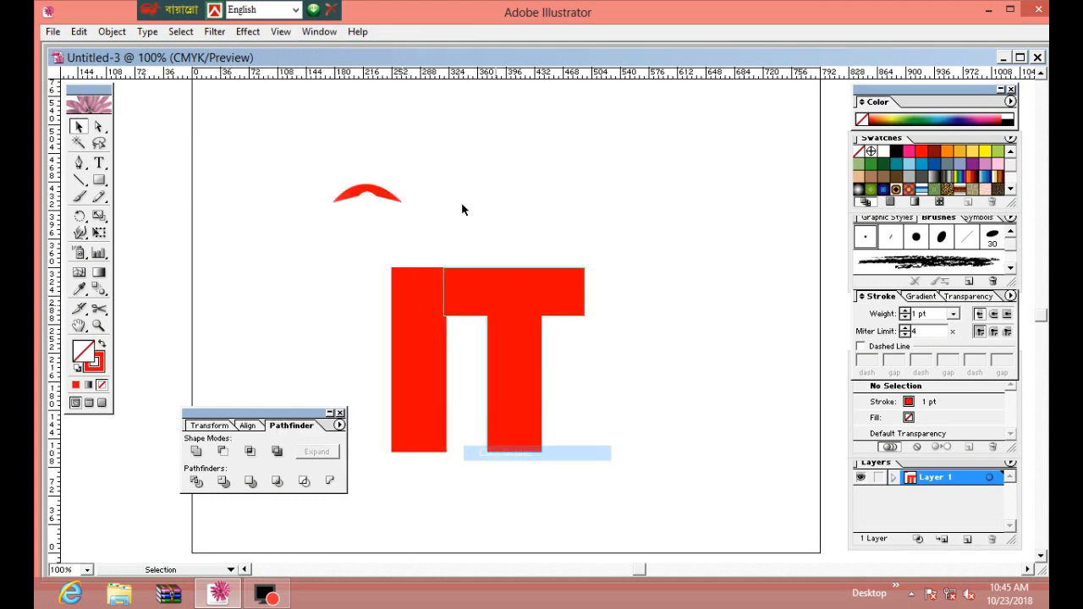
- Stretch the arch group taller and move it just above the left end of the IT shape
left_click(368, 187)
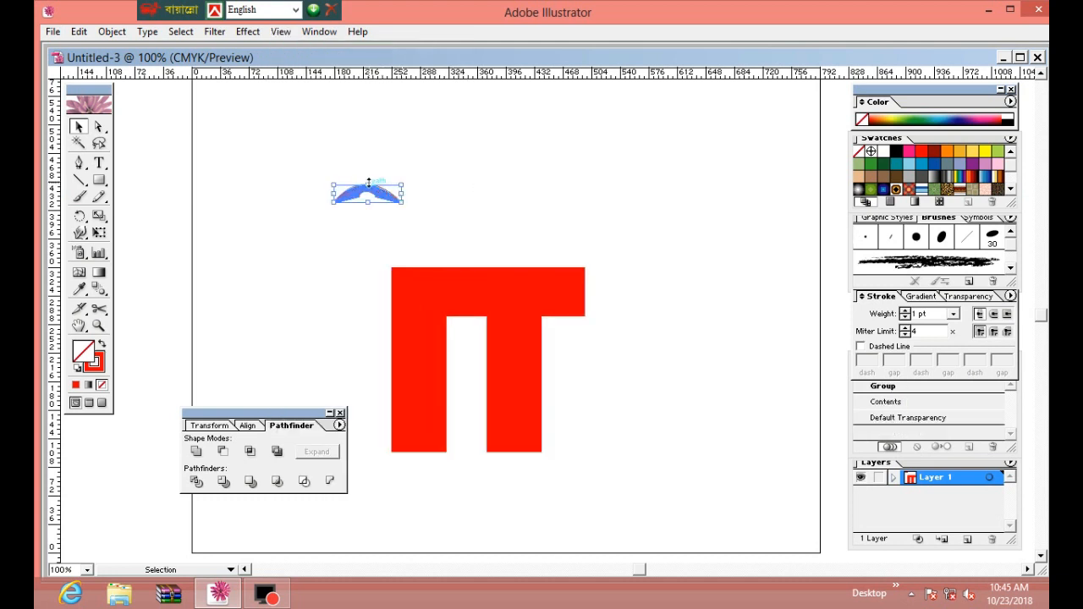
left_click_drag(368, 183, 448, 251)
left_click(447, 204)
- Flatten and slightly narrow the arch group, then align its left end with the left edge of the I
key("ctrl+space")
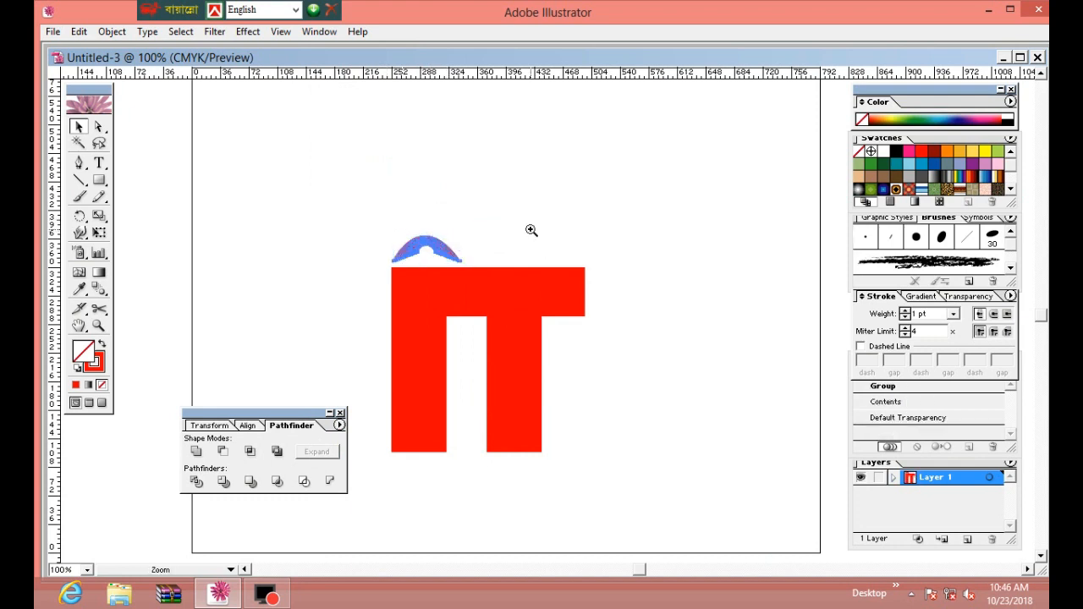
left_click(532, 230)
left_click_drag(509, 383, 584, 225)
key("ctrl+space")
left_click(587, 230)
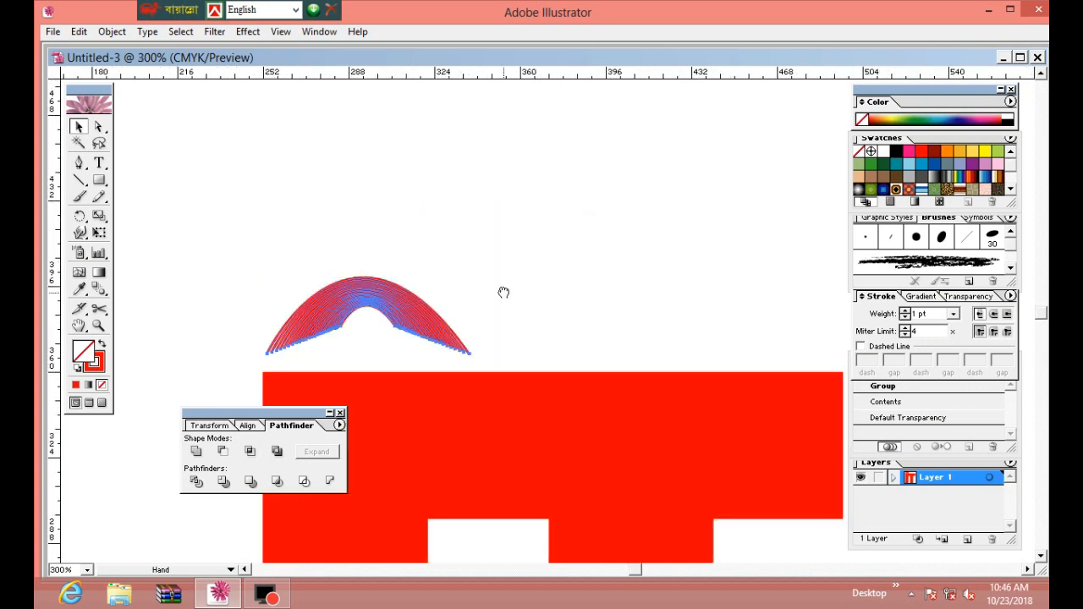
left_click_drag(459, 338, 559, 263)
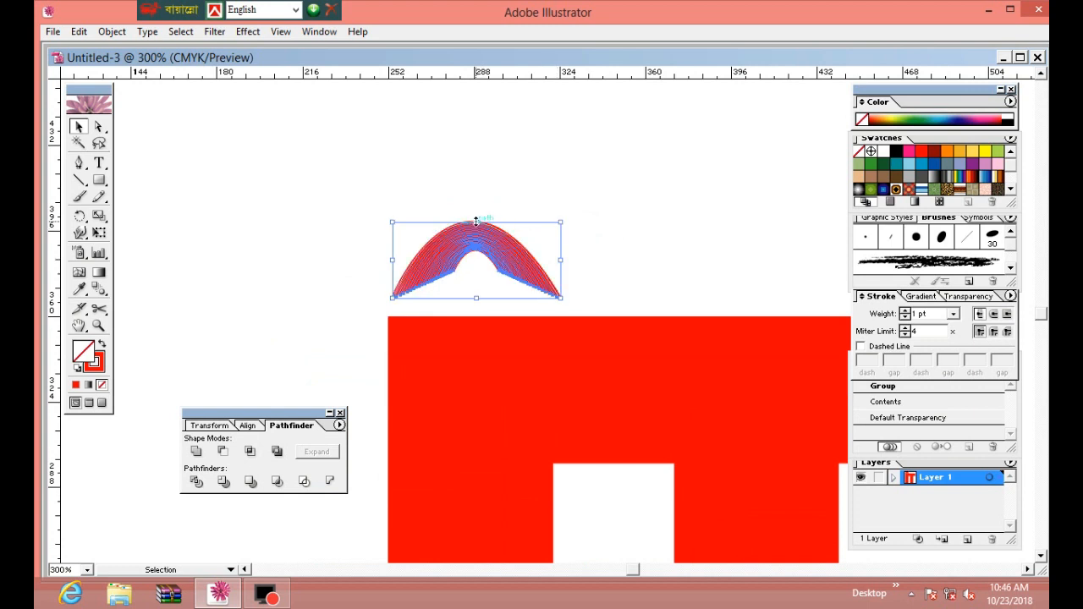
left_click_drag(476, 223, 479, 246)
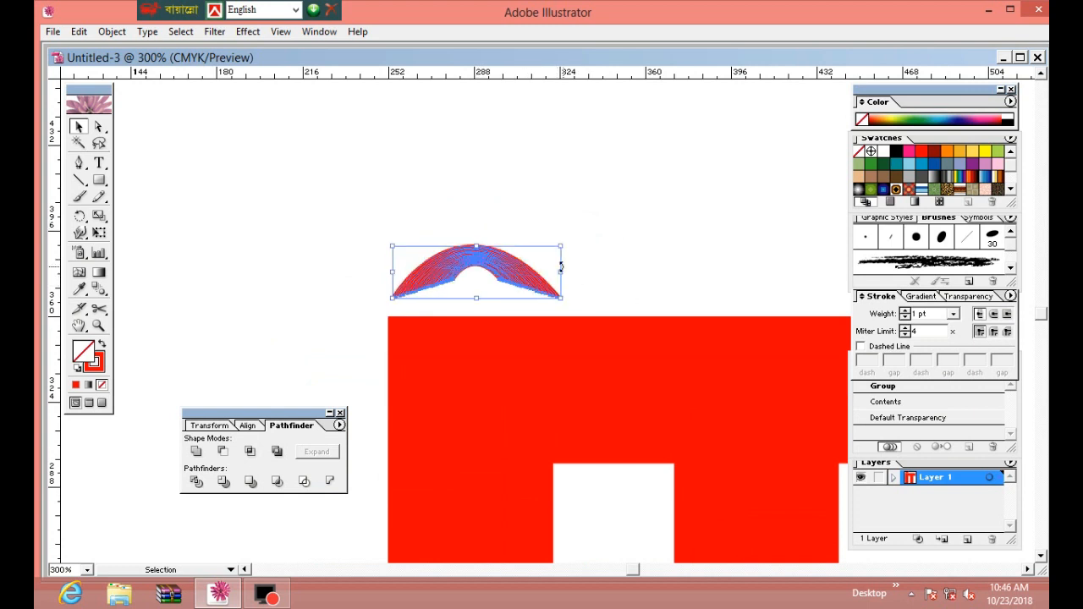
key("ctrl+z")
left_click_drag(493, 262, 495, 273)
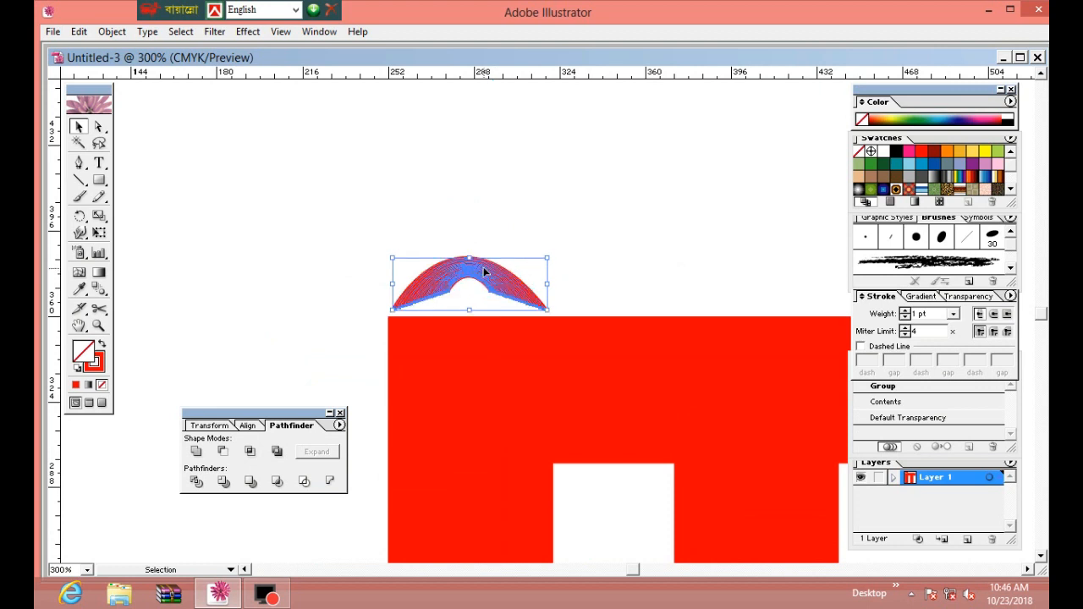
left_click(594, 273)
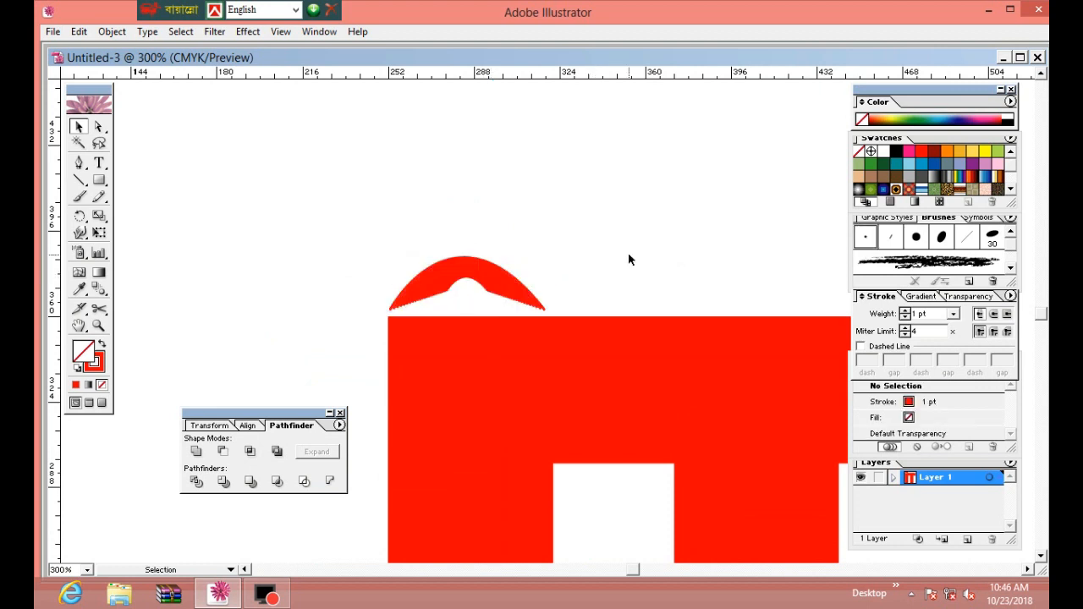
left_click(536, 294)
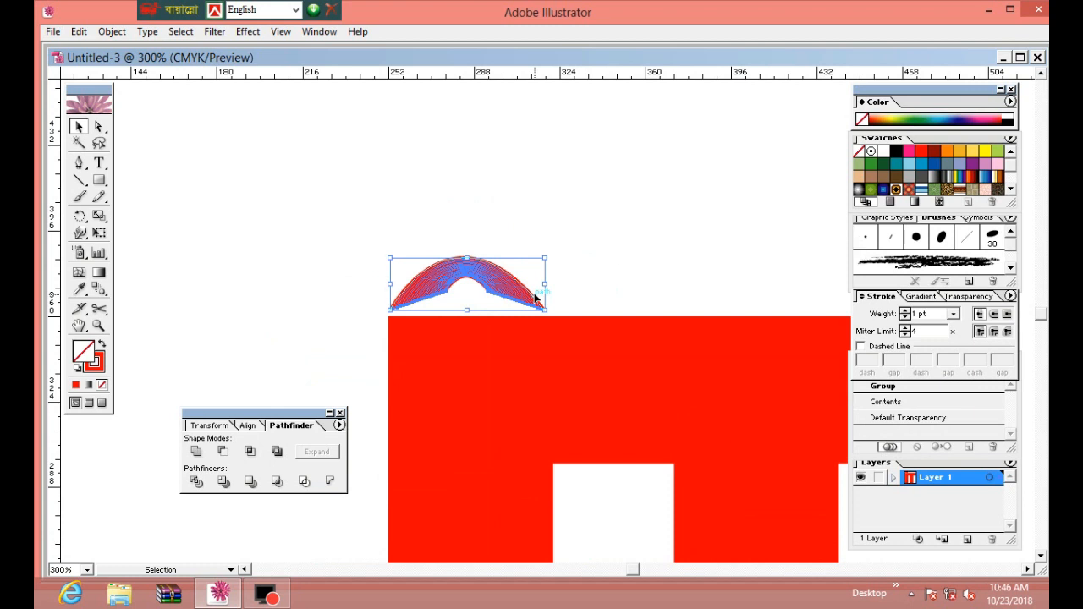
key("Right")
left_click(639, 268)
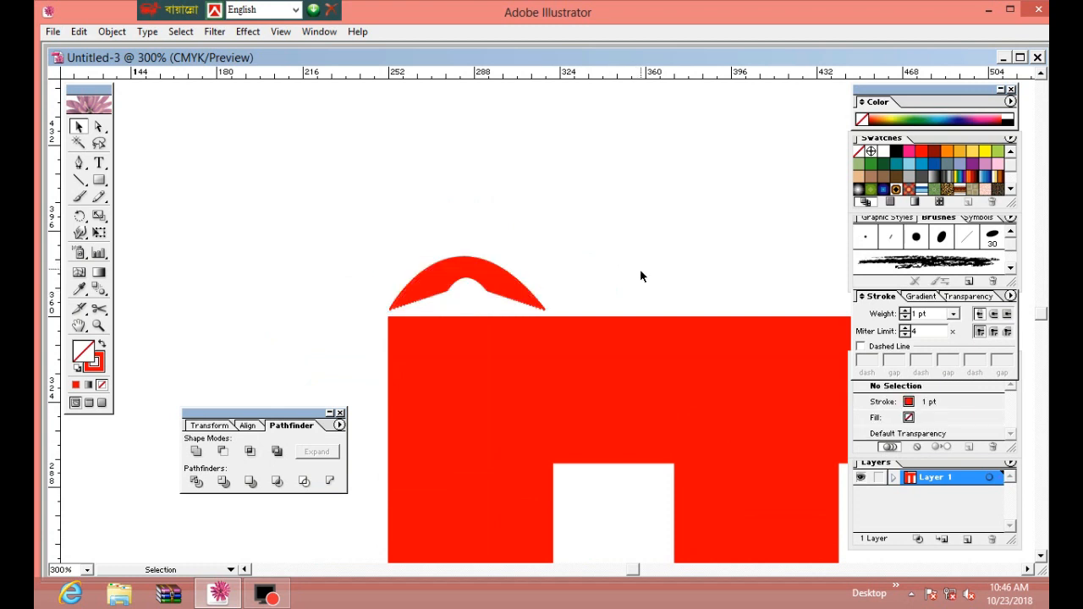
- Ungroup the nested arches and deselect them
right_click(520, 293)
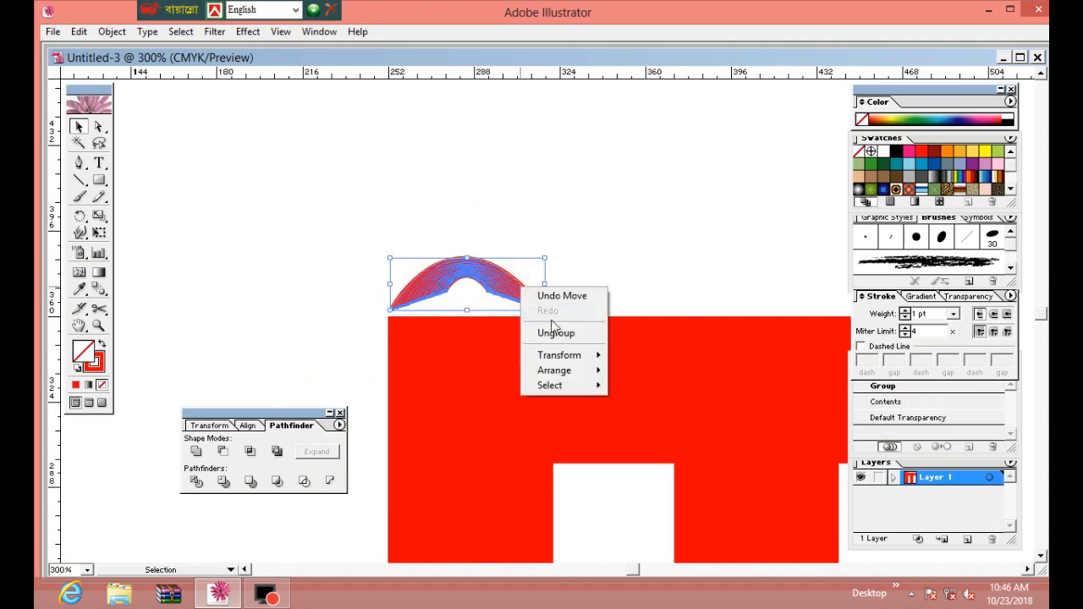
left_click(554, 332)
left_click(547, 299)
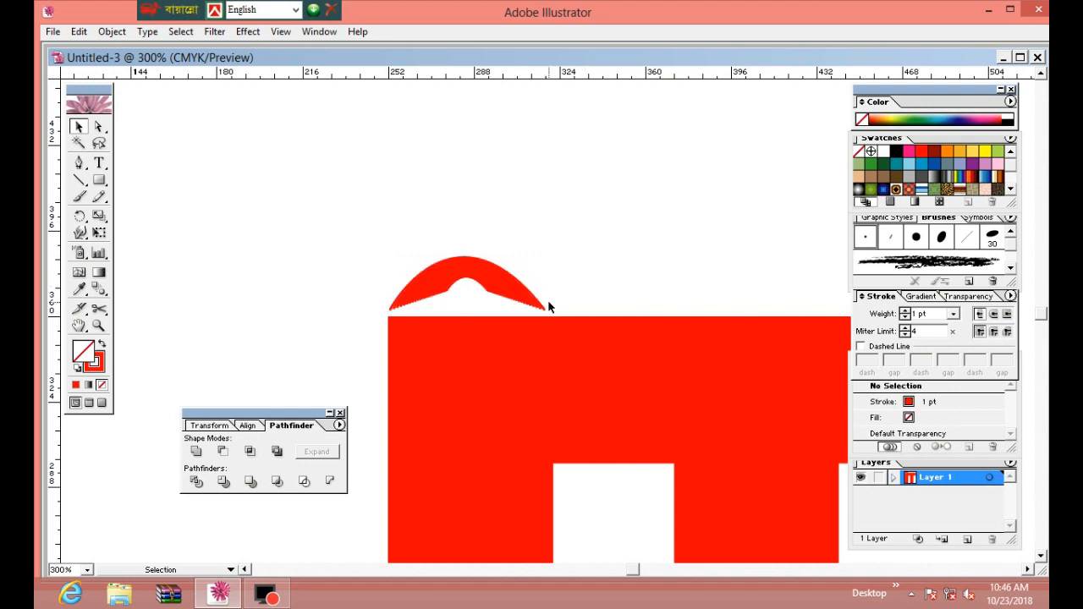
- Select the three outermost arches and change their stroke to dark blue, keeping them without a fill
key("z")
left_click(550, 302)
left_click(551, 302)
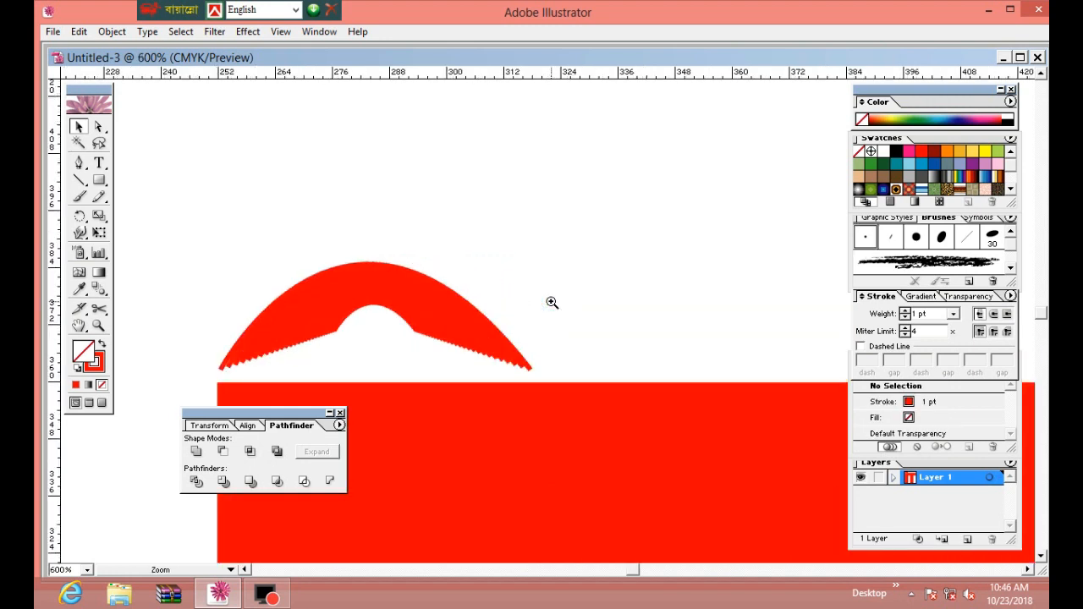
left_click(550, 301)
left_click_drag(509, 341, 648, 234)
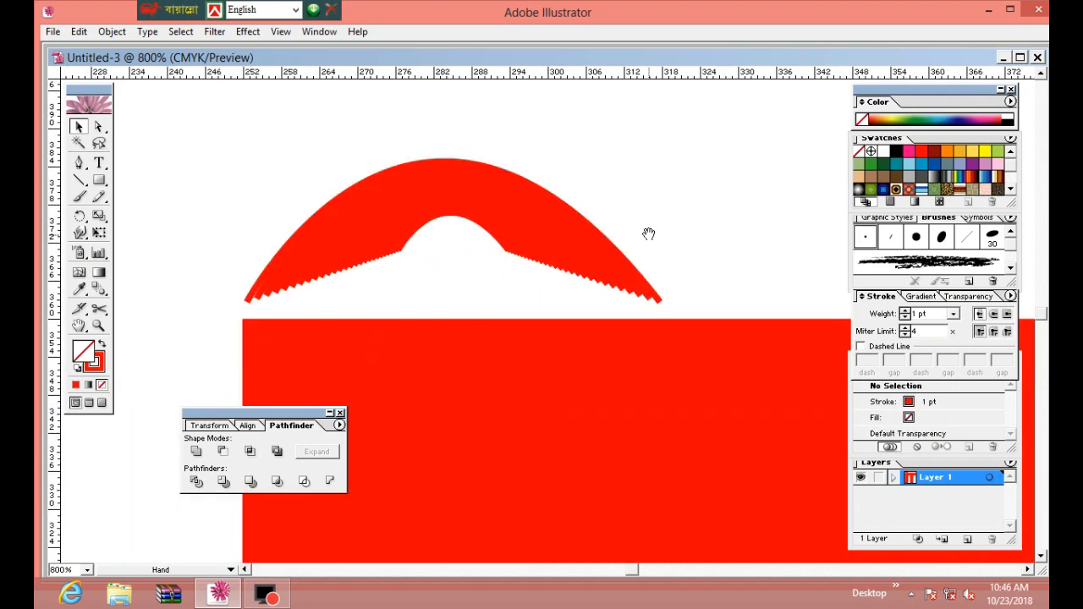
left_click(617, 254)
left_click_drag(518, 305, 660, 228)
left_click_drag(733, 250, 719, 310)
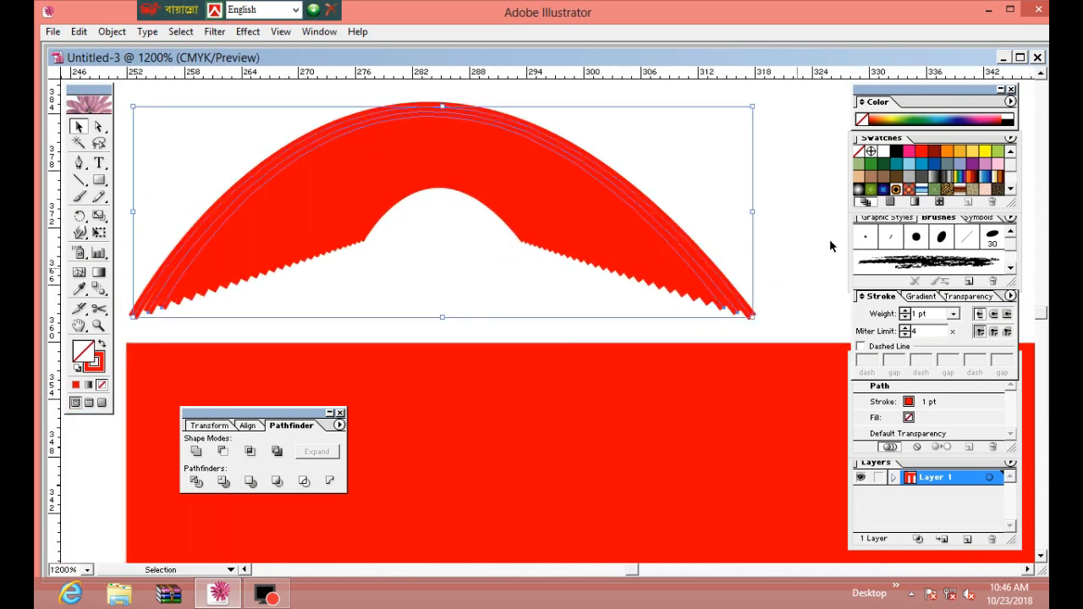
left_click(934, 163)
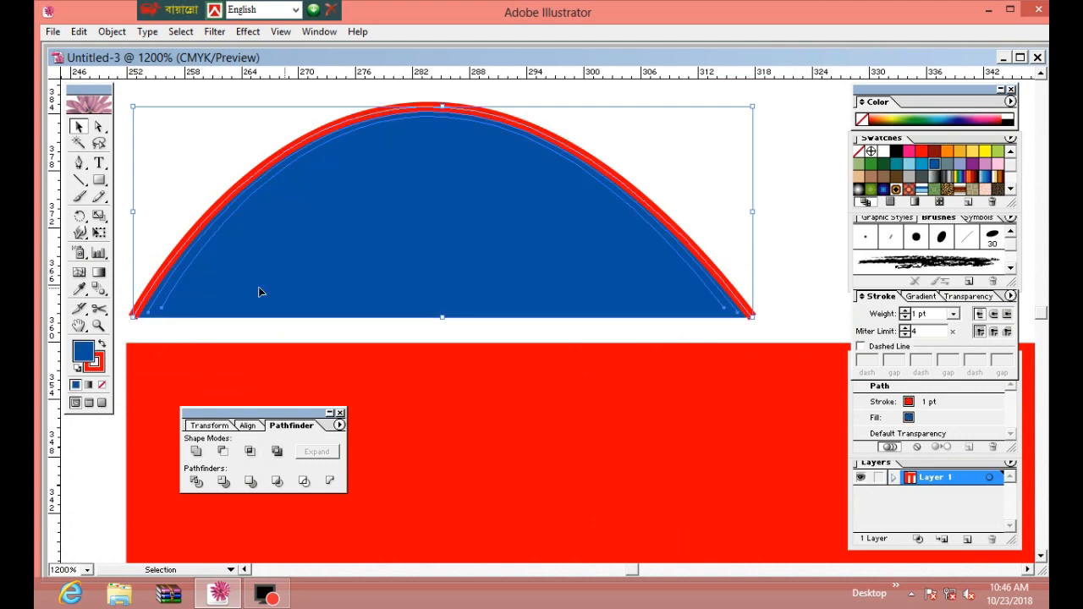
key("slash")
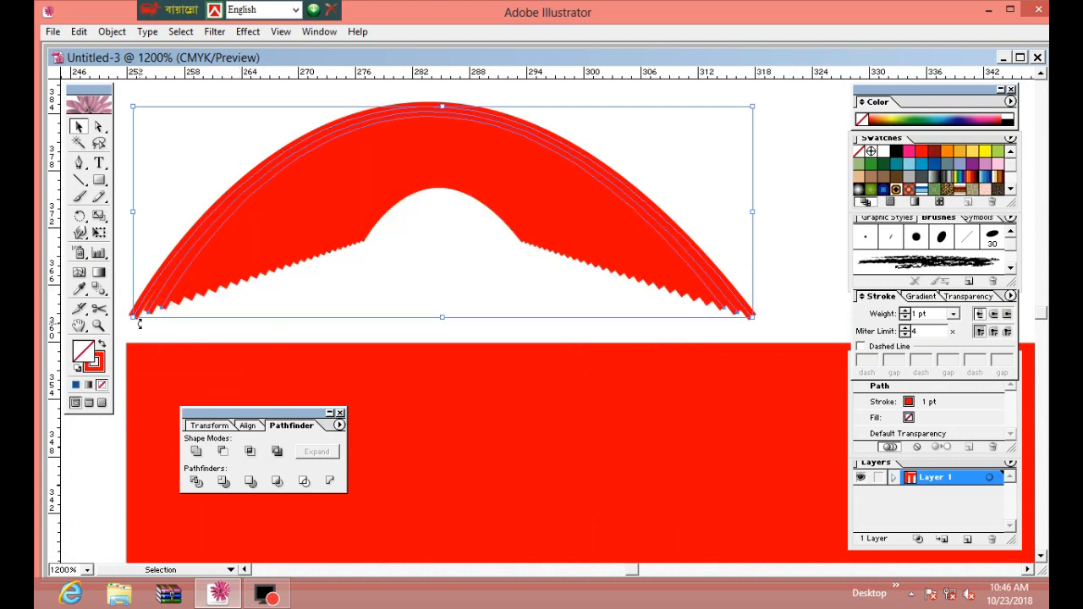
left_click(99, 361)
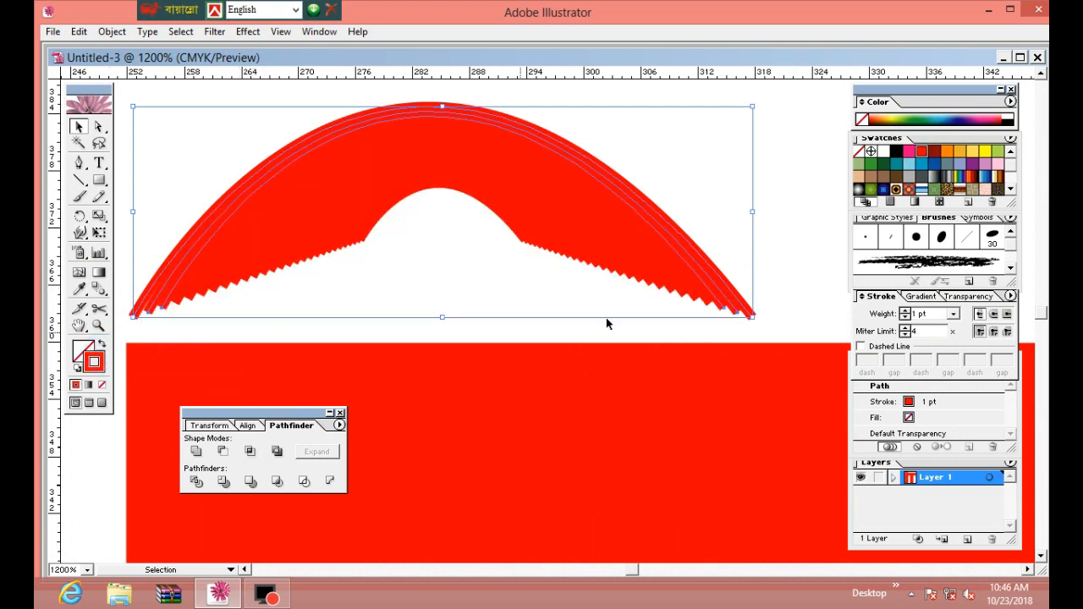
left_click(934, 164)
left_click(732, 312)
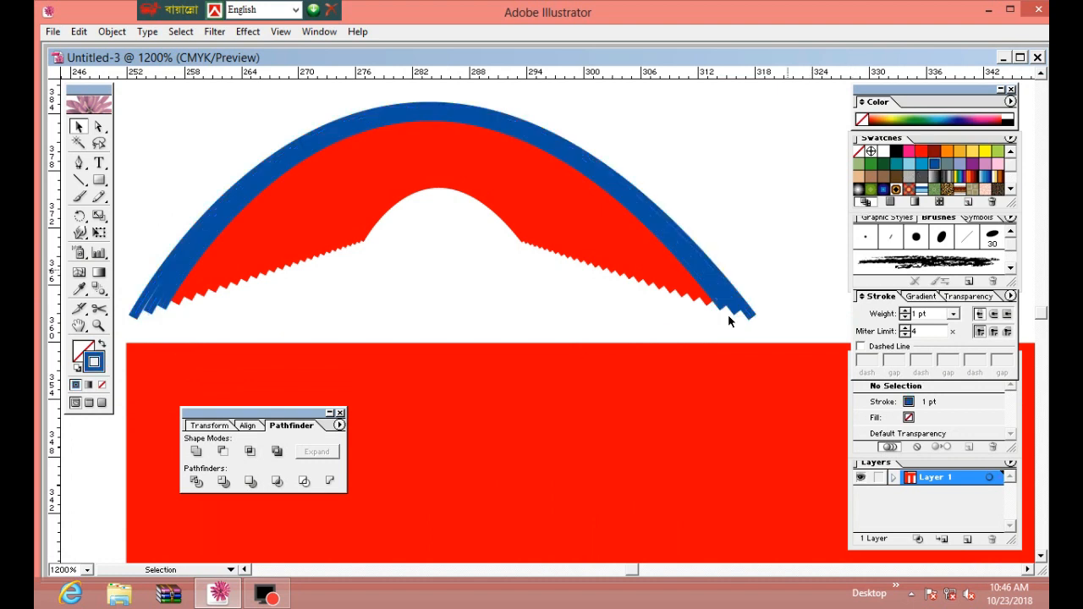
- Select the next few arches inside the dark blue band and change their stroke to light blue
mouse_move(712, 308)
left_mouse_down()
mouse_move(671, 293)
mouse_move(704, 303)
left_mouse_up()
left_click(844, 287)
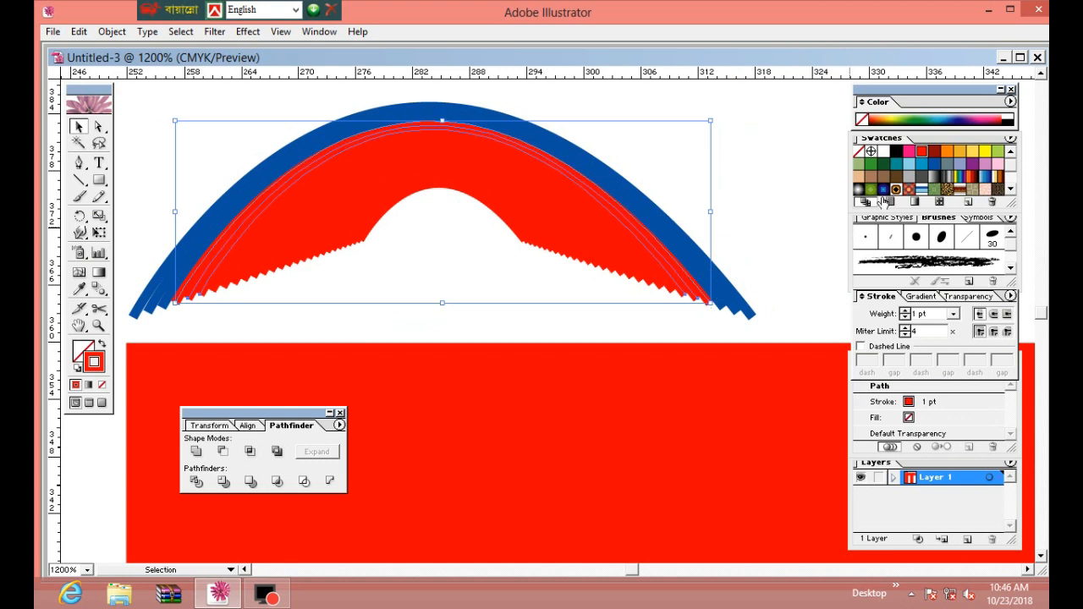
left_click(921, 164)
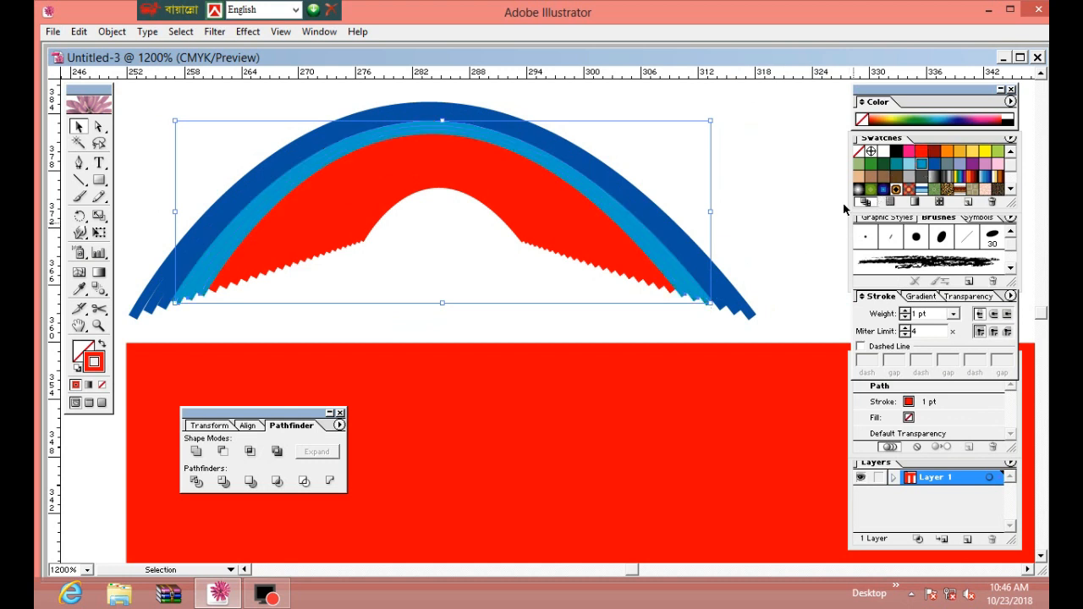
- Select the outermost red arches just inside the light blue band and change their stroke to purple
left_click(786, 223)
left_click(643, 286)
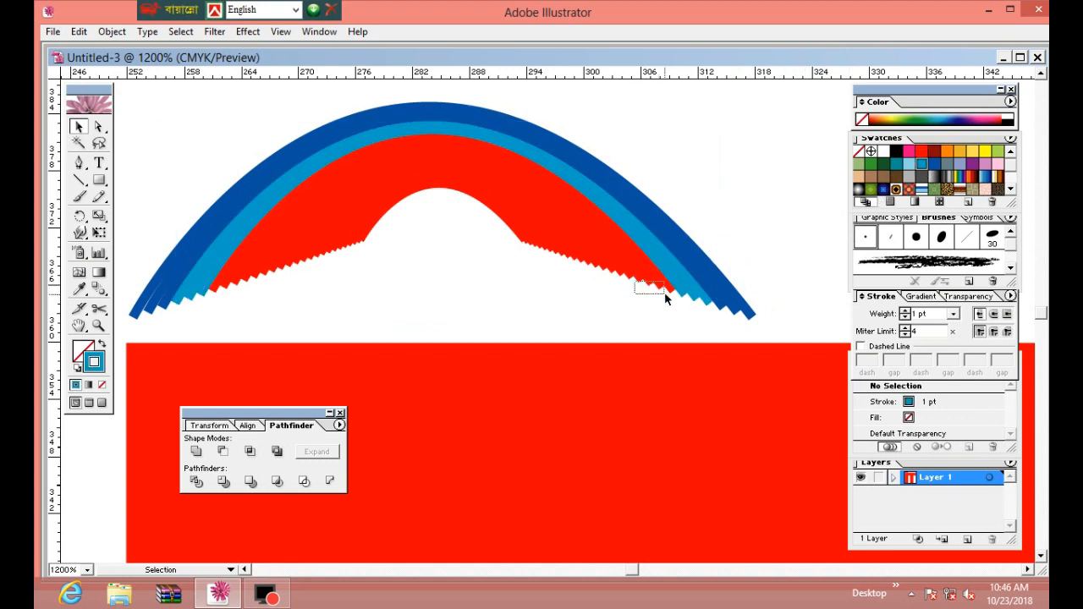
left_click_drag(664, 292, 664, 292)
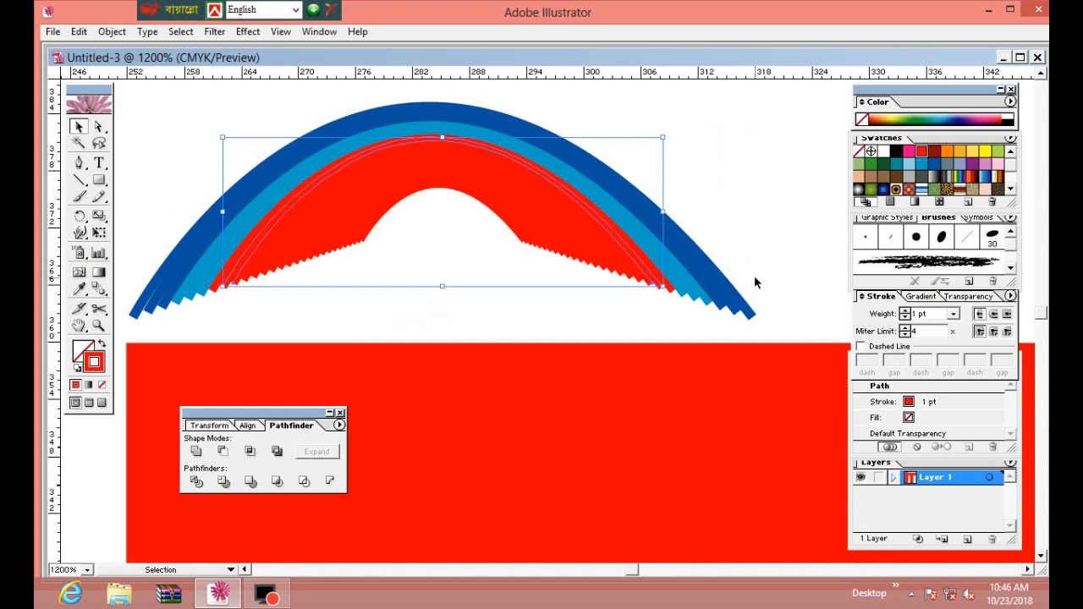
left_click(667, 287)
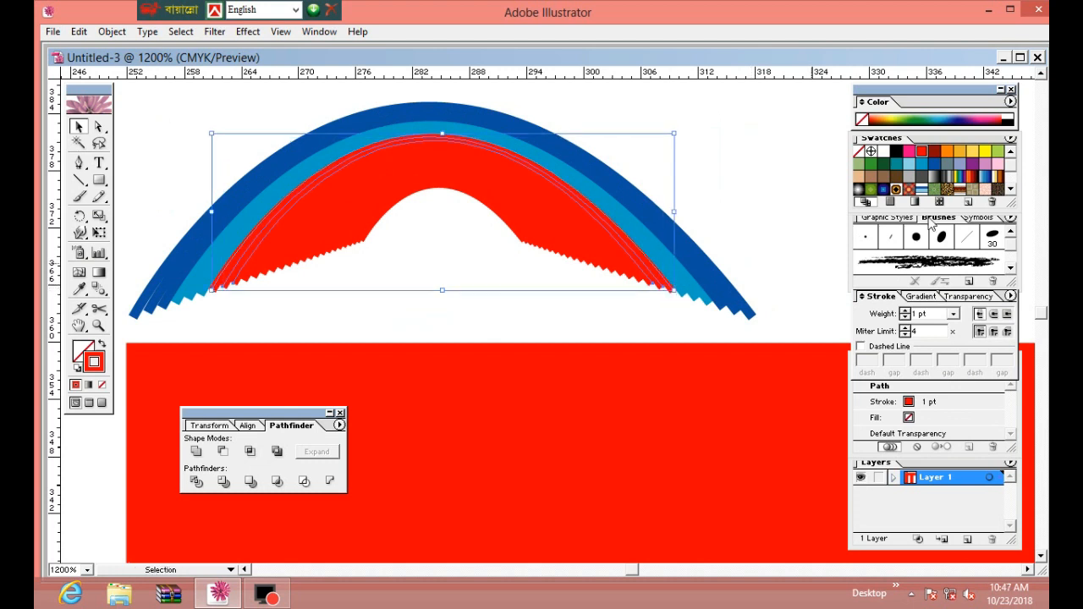
left_click(934, 154)
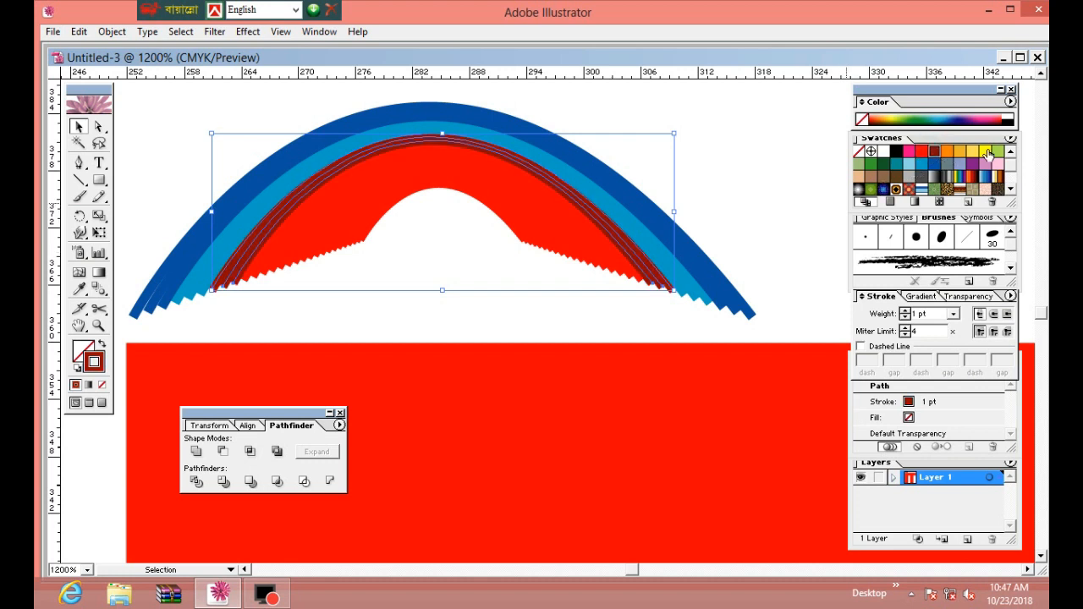
left_click(884, 164)
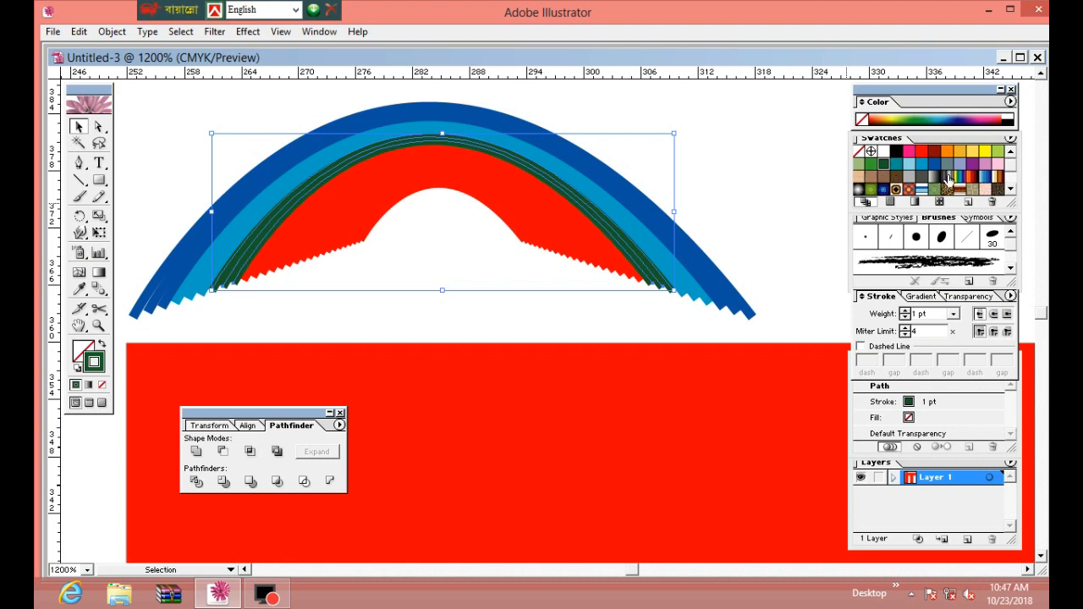
left_click(972, 164)
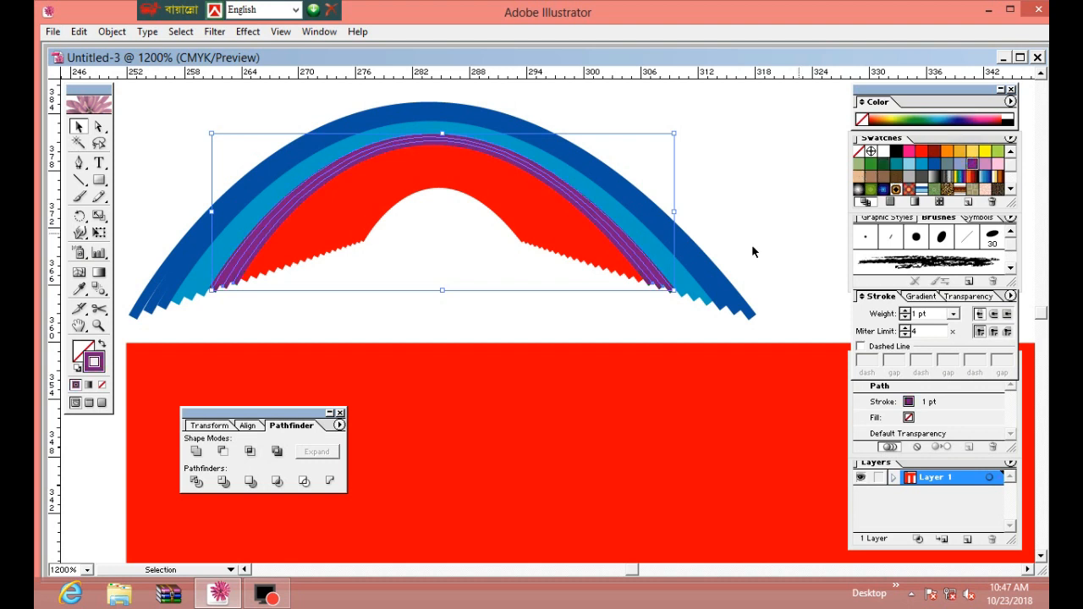
left_click(631, 293)
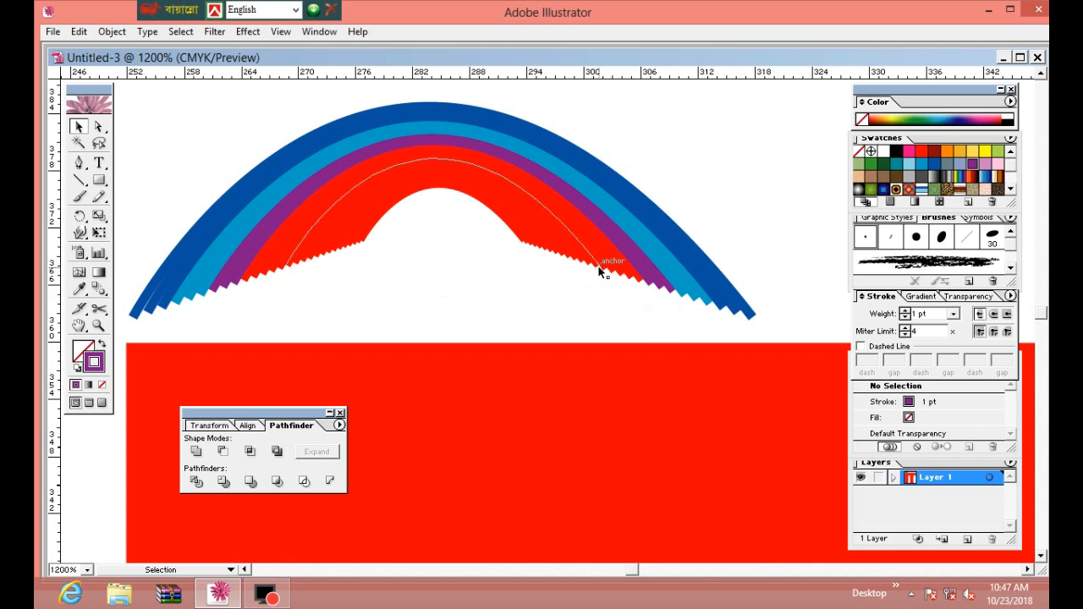
left_click_drag(599, 271, 636, 275)
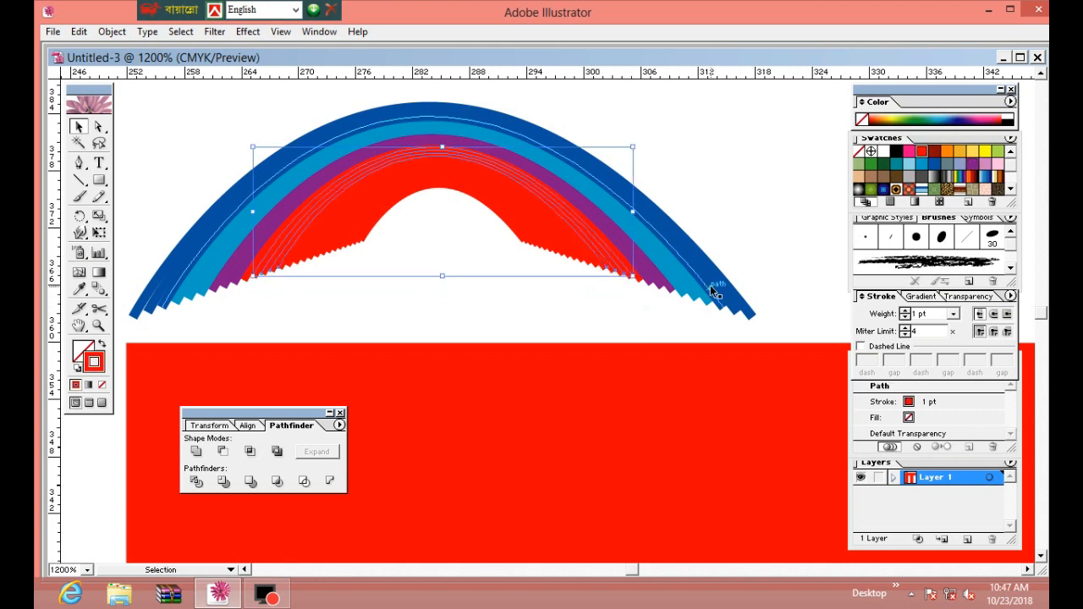
left_click(640, 285)
left_click(609, 296)
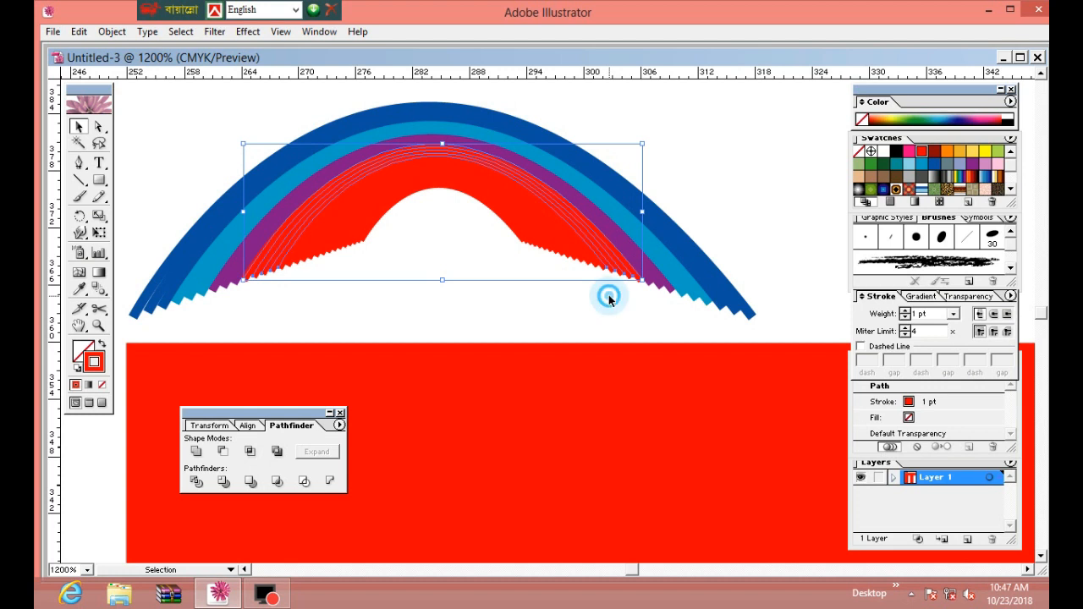
left_click_drag(564, 261, 606, 275)
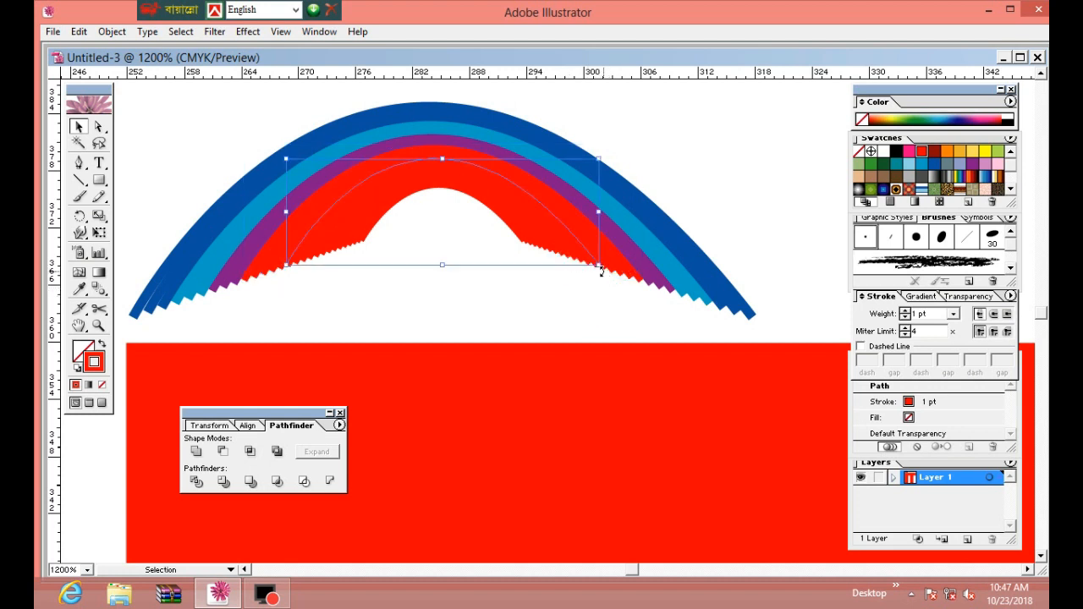
left_click(596, 281)
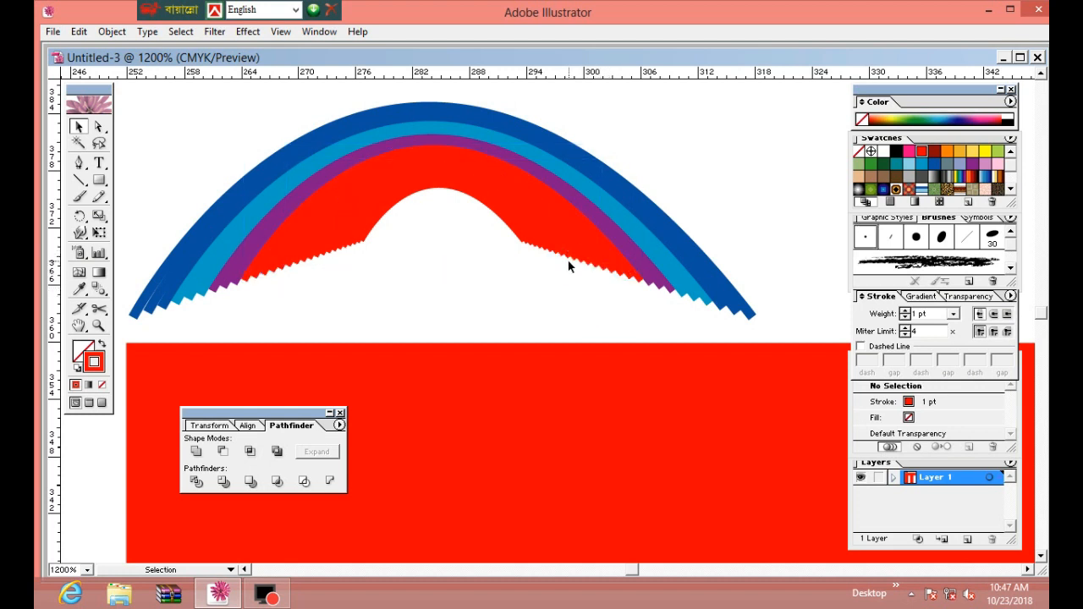
- Select the group of middle red arches, leaving a red band outside them, and change their stroke to orange
left_click(575, 258)
left_click(591, 252)
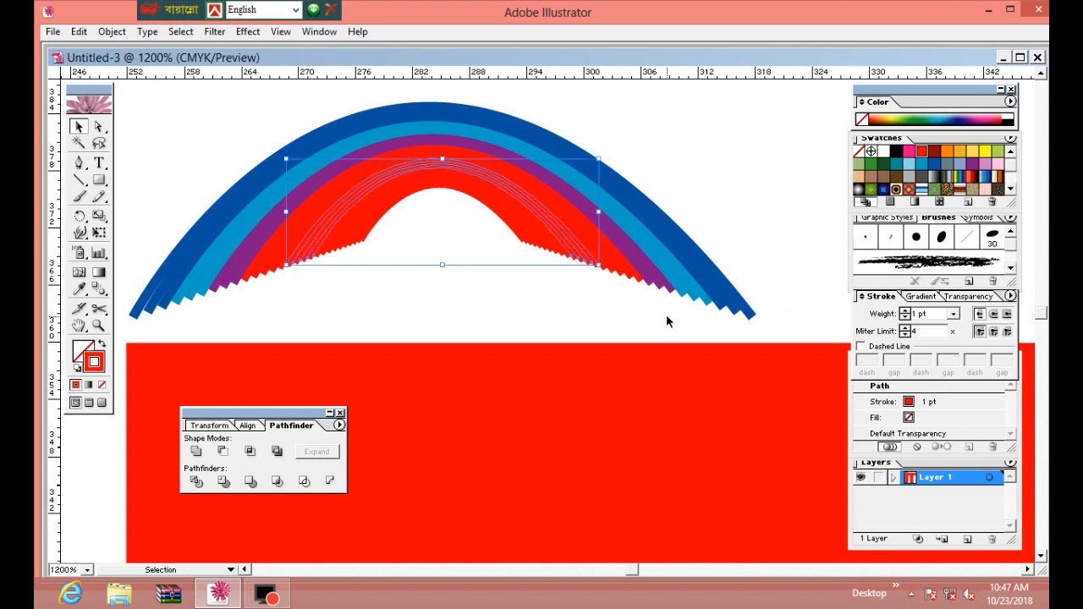
left_click(909, 150)
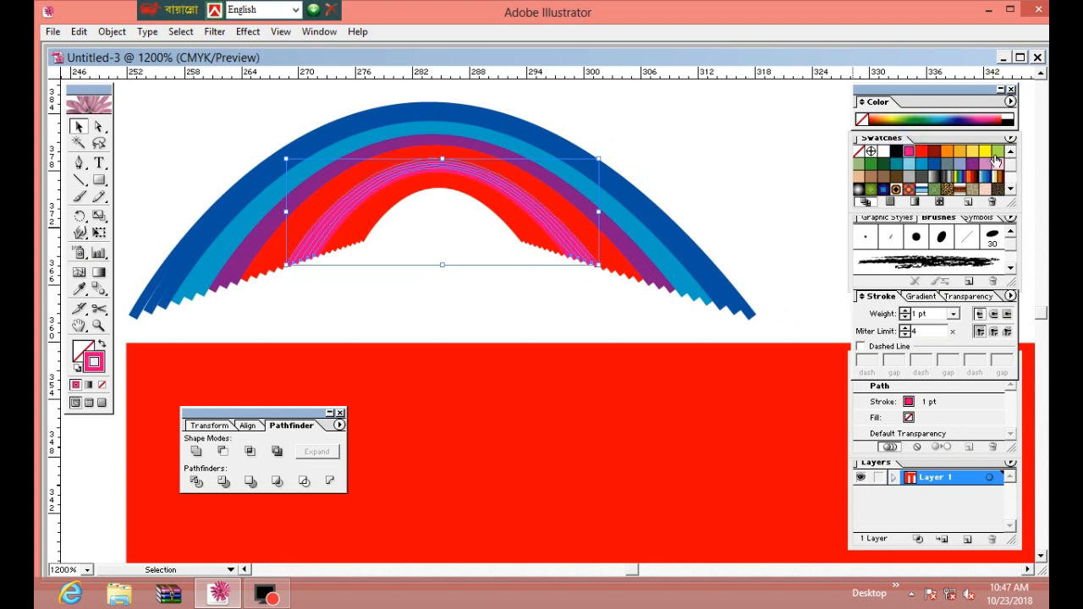
left_click(946, 153)
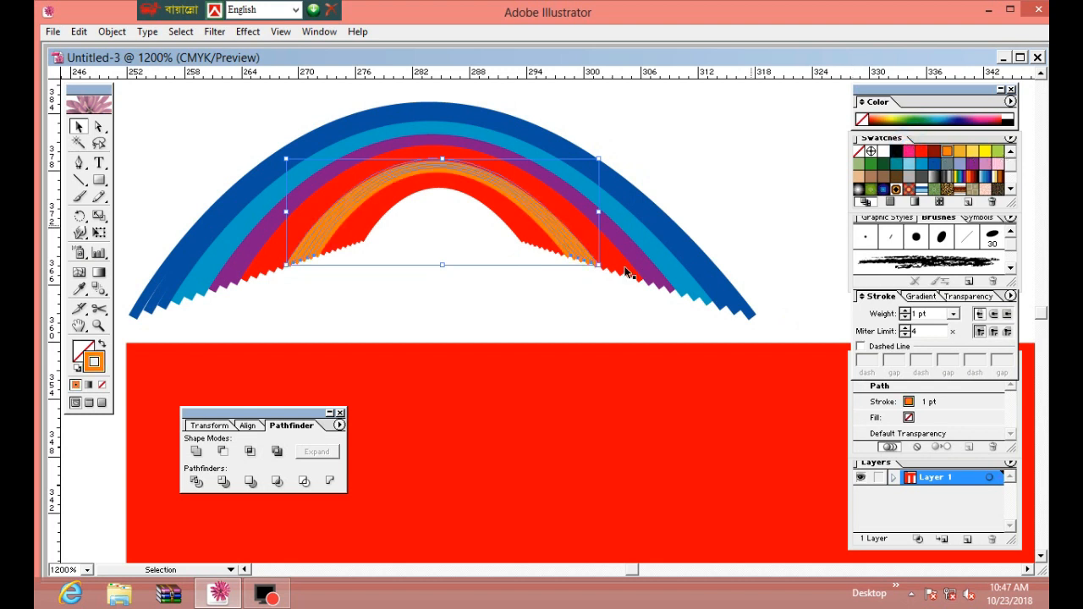
left_click(603, 290)
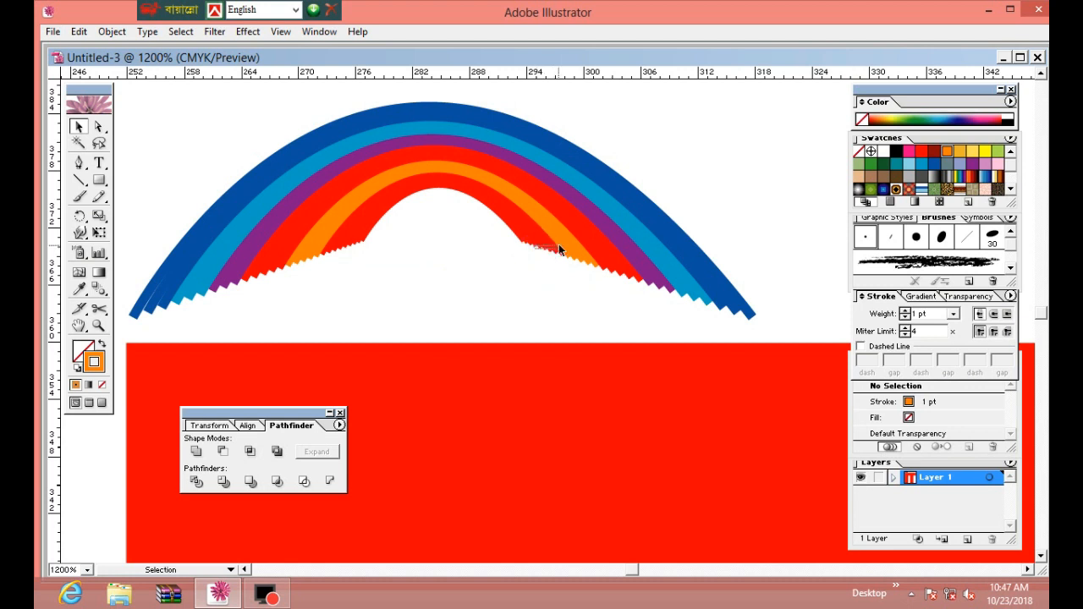
- Select the next red arches inside the orange band and change their stroke to dark blue
left_click(555, 243)
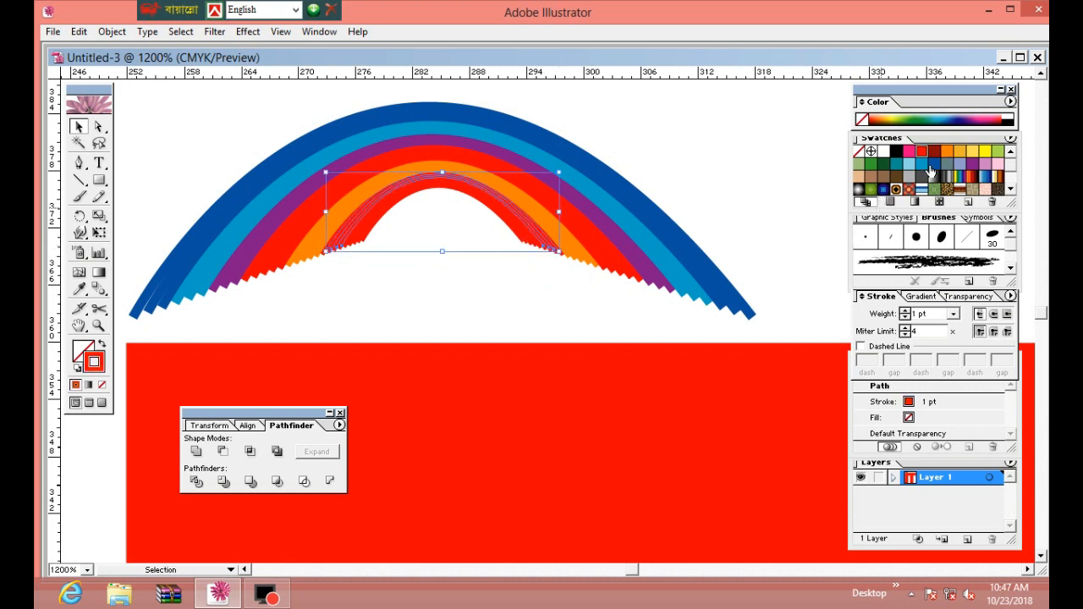
left_click_drag(933, 162, 823, 225)
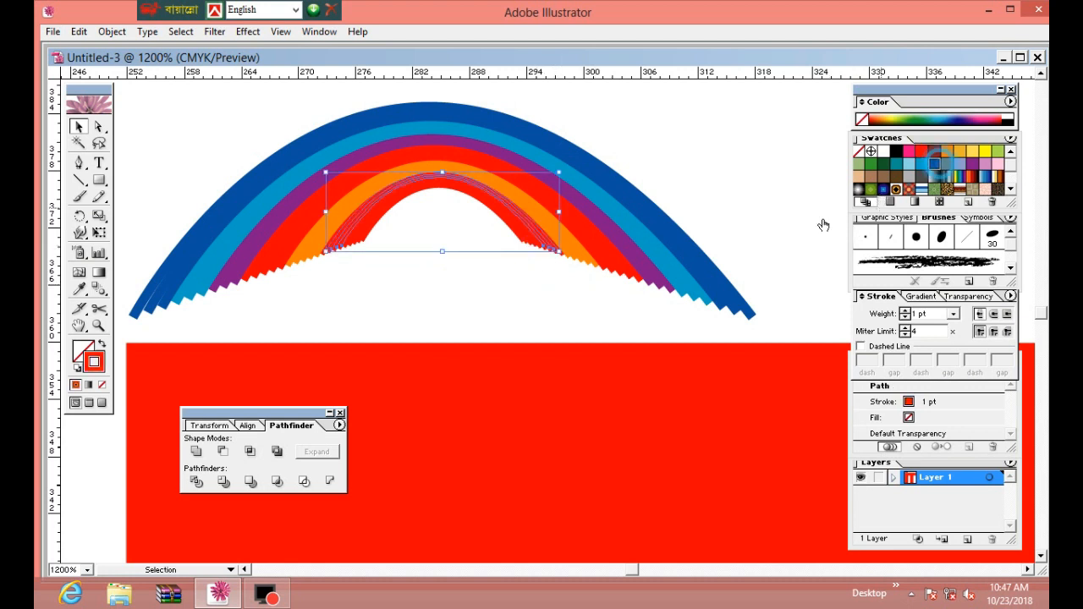
left_click(563, 255, "shift")
left_click(934, 164)
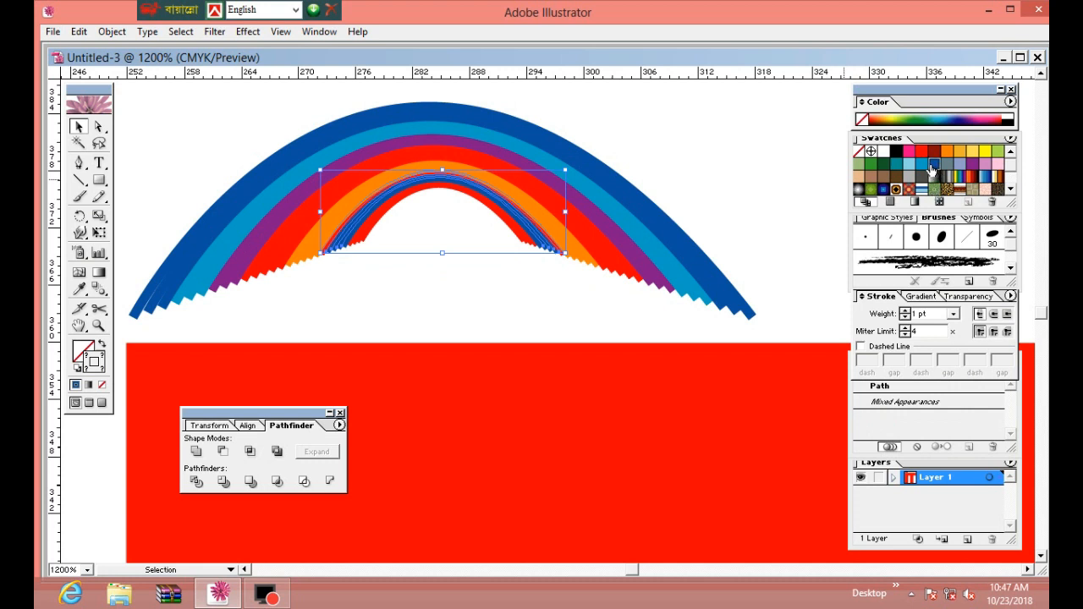
left_click(556, 295)
- Select the innermost red arches and change their stroke to purple
left_click_drag(500, 233, 524, 247)
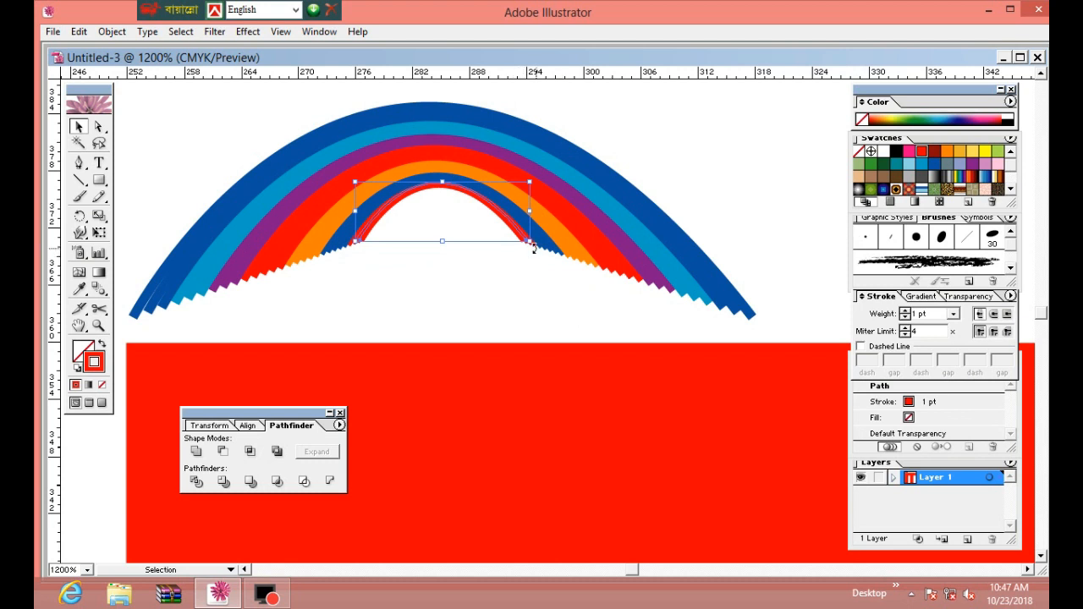
key("ctrl+c")
left_click_drag(510, 240, 533, 254)
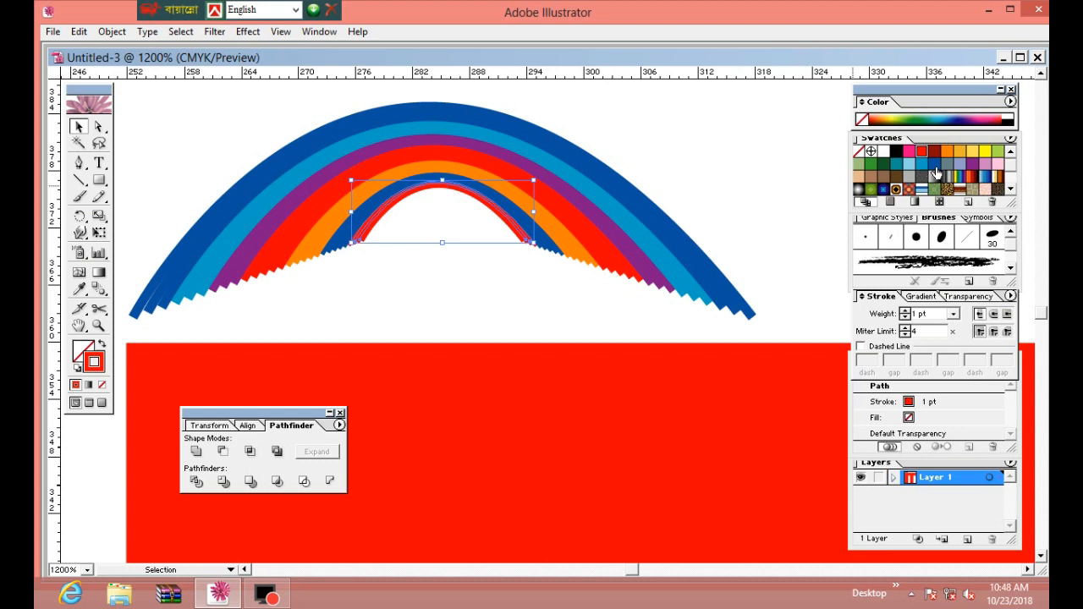
left_click(972, 164)
left_click(778, 196)
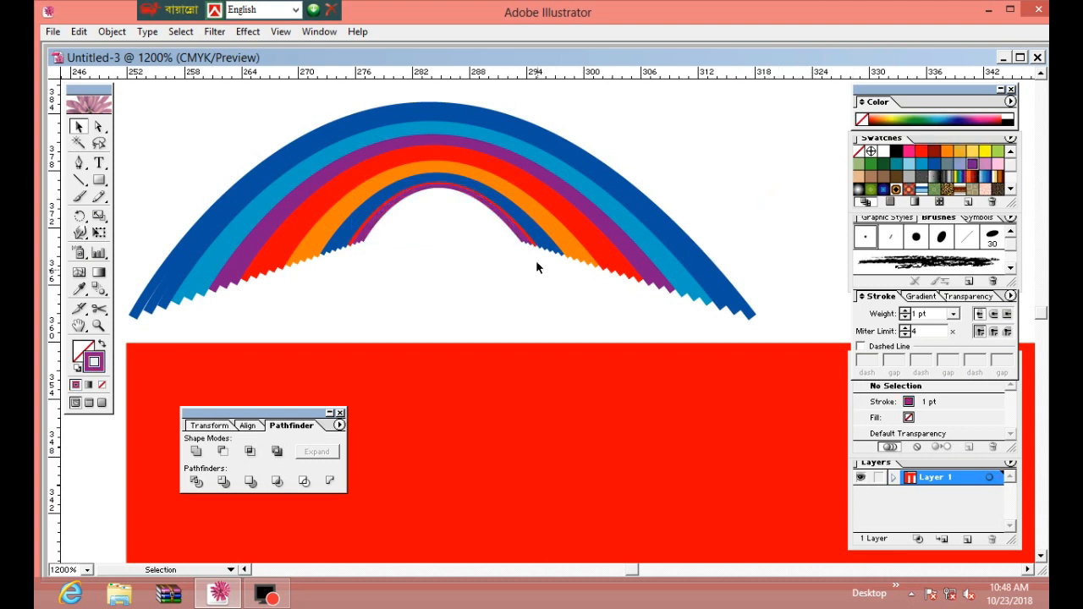
left_click(533, 243)
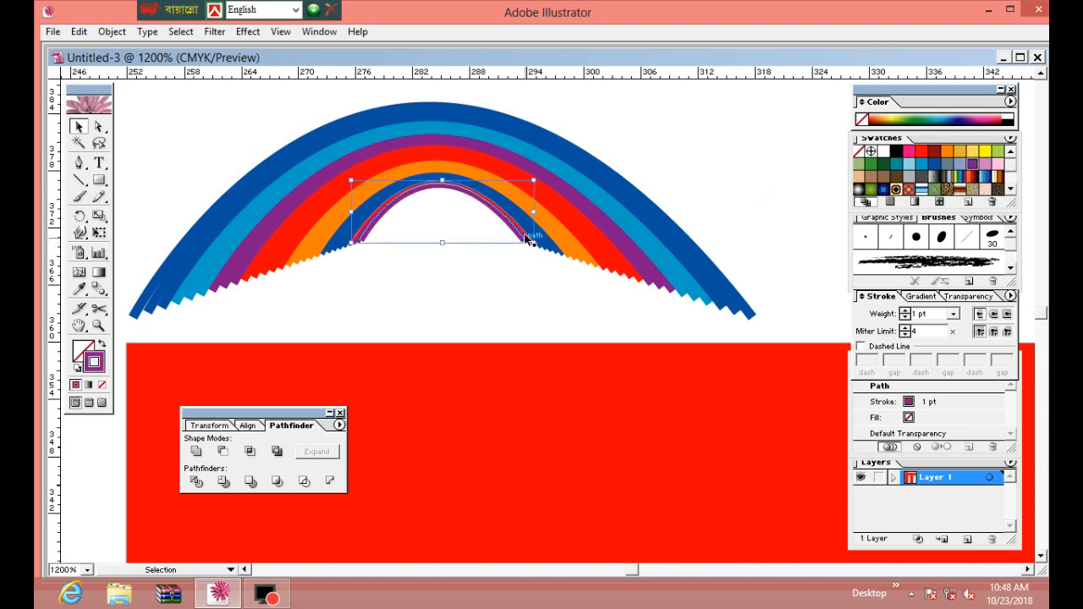
left_click(774, 179)
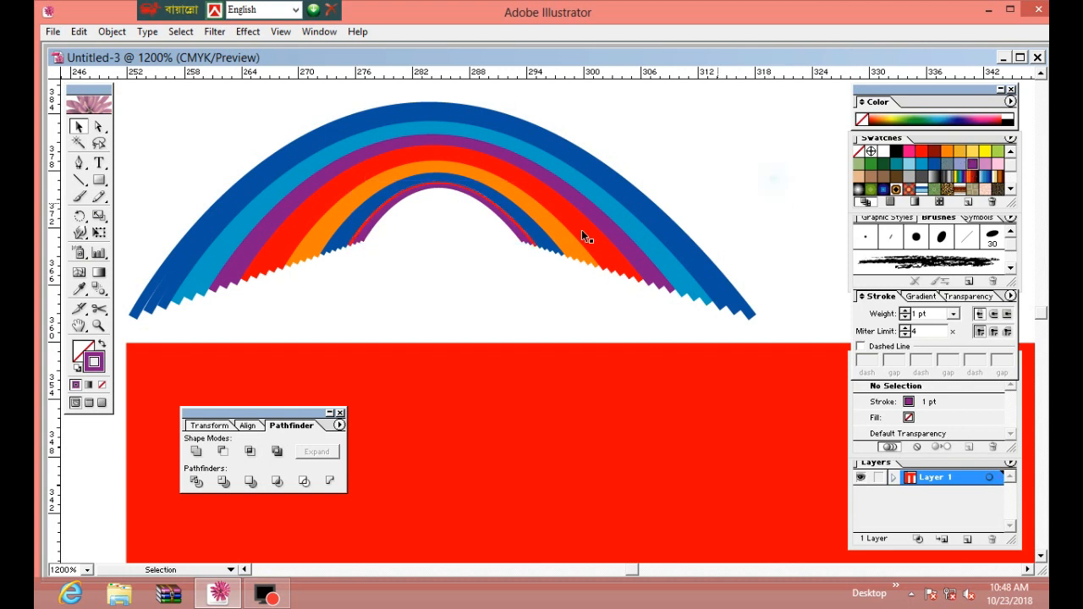
left_click(575, 242)
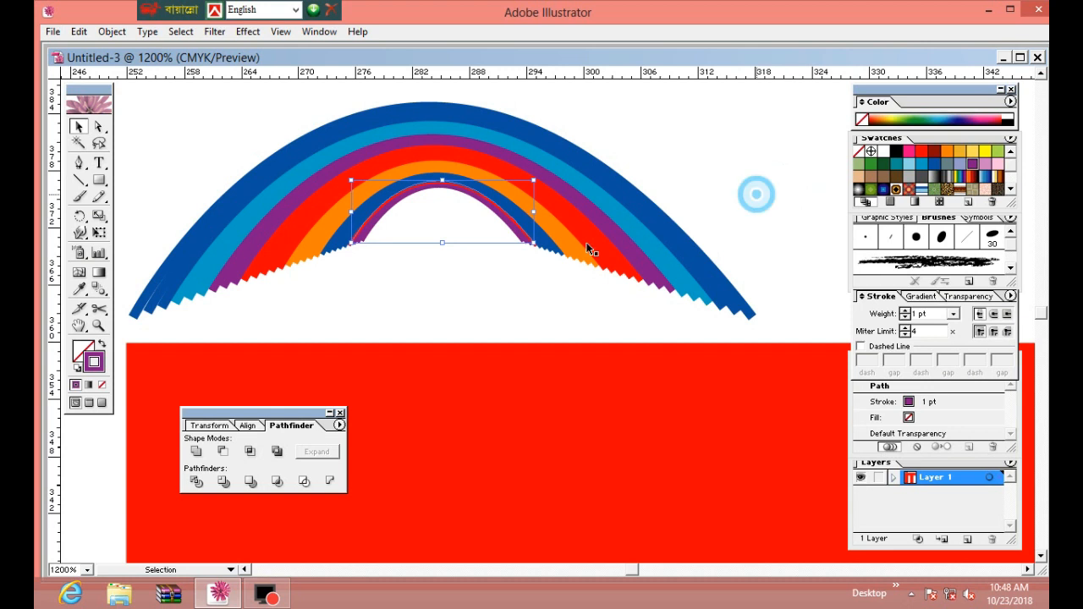
left_click(756, 195)
left_click(533, 243)
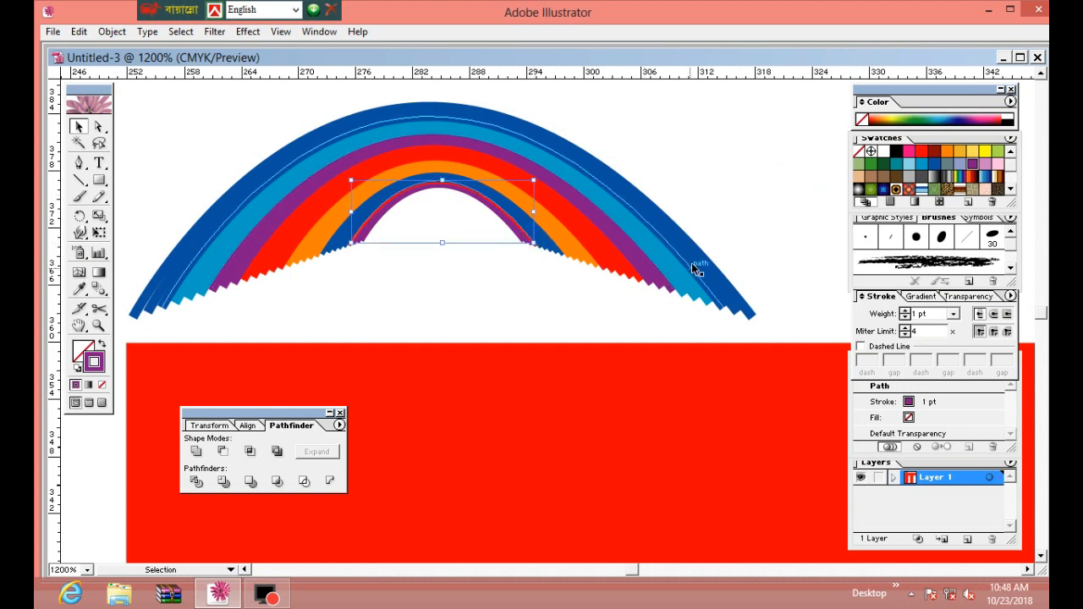
left_click(781, 184)
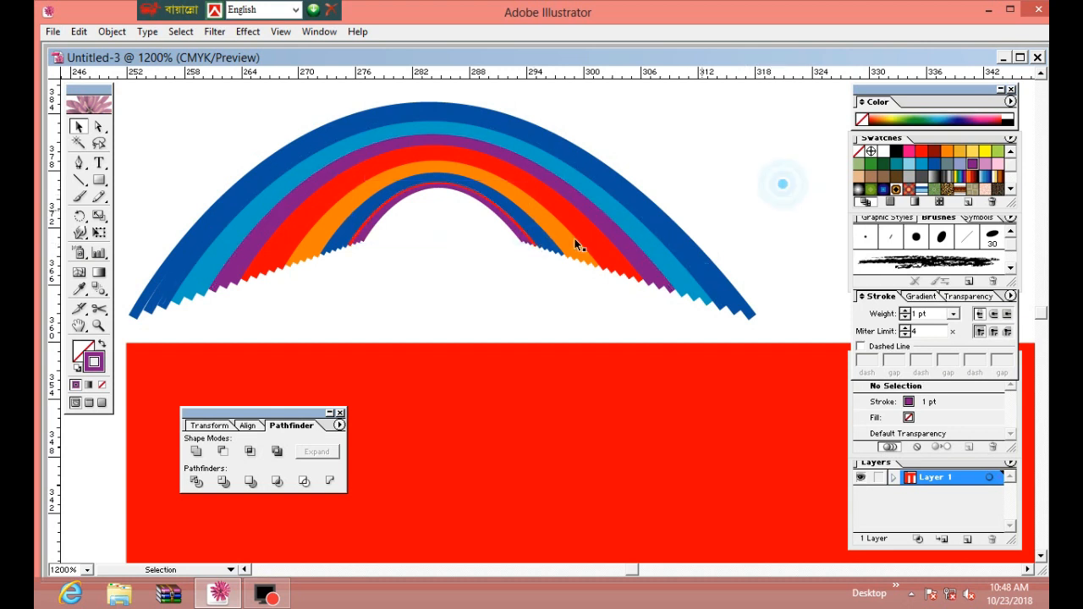
left_click(531, 242)
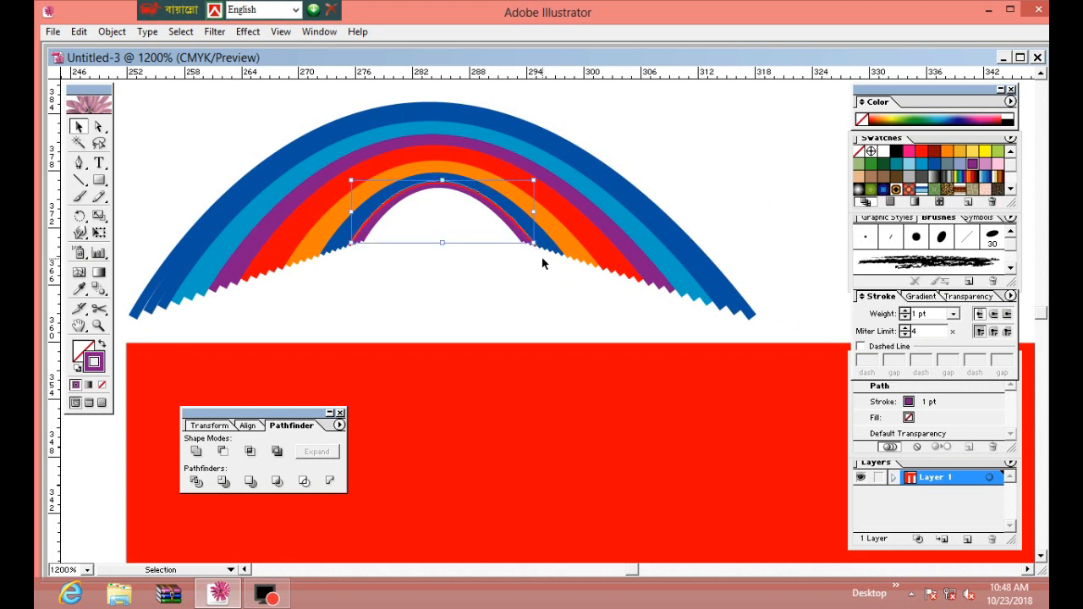
left_click(987, 168)
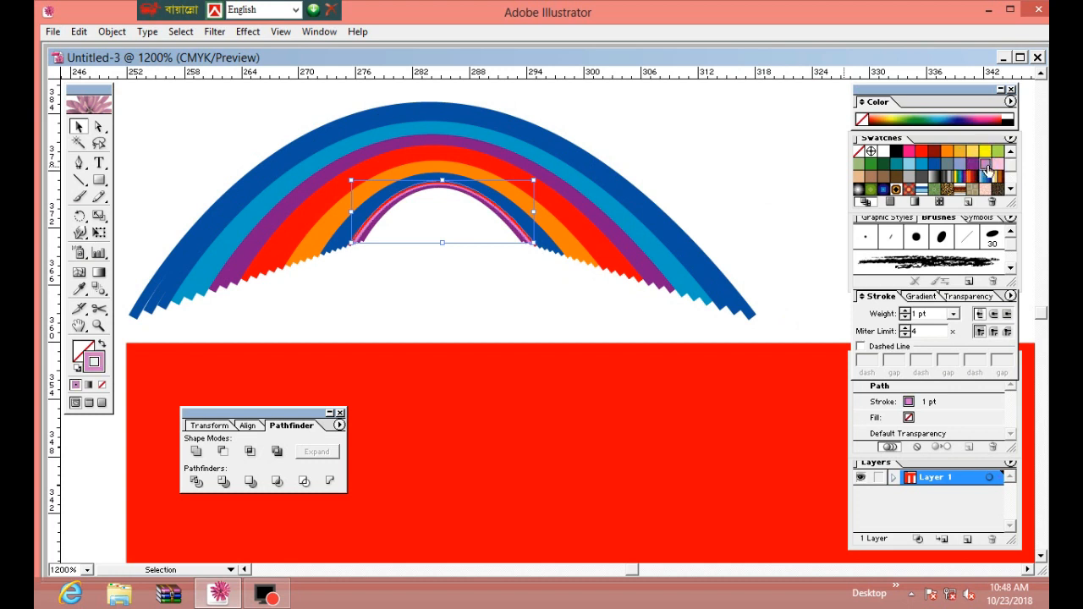
left_click(973, 166)
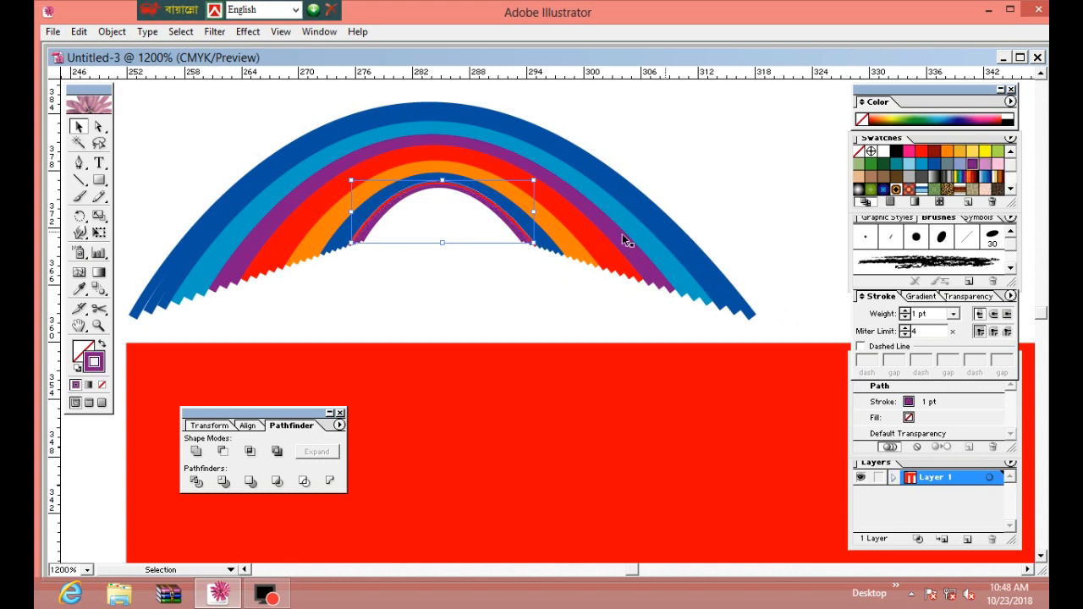
- Change the stroke of the leftover red arch between the inner dark blue and purple bands to purple
left_click(539, 246)
left_click(971, 164)
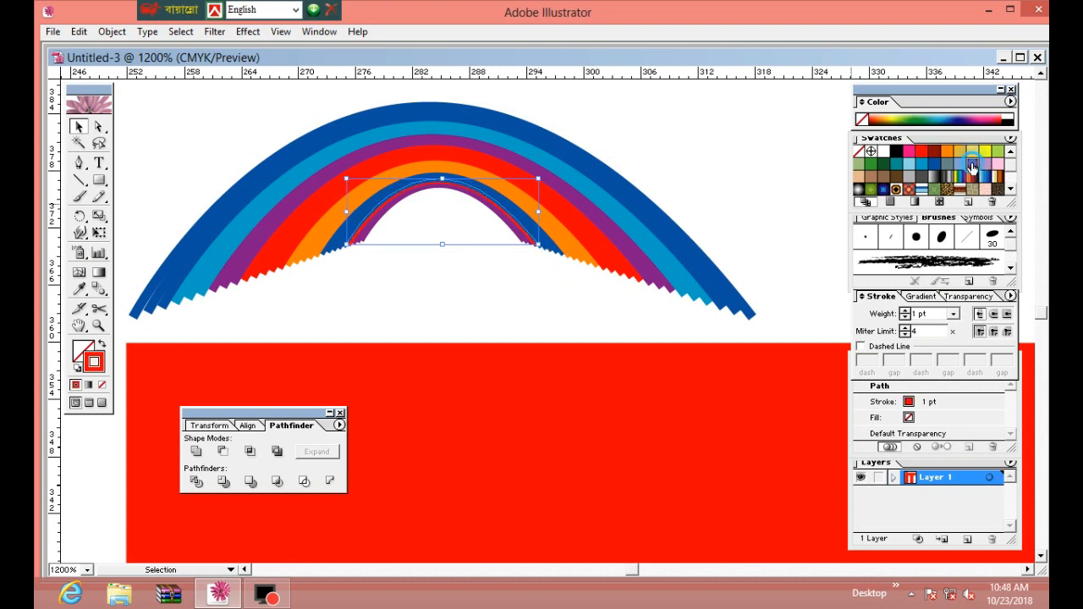
left_click(730, 242)
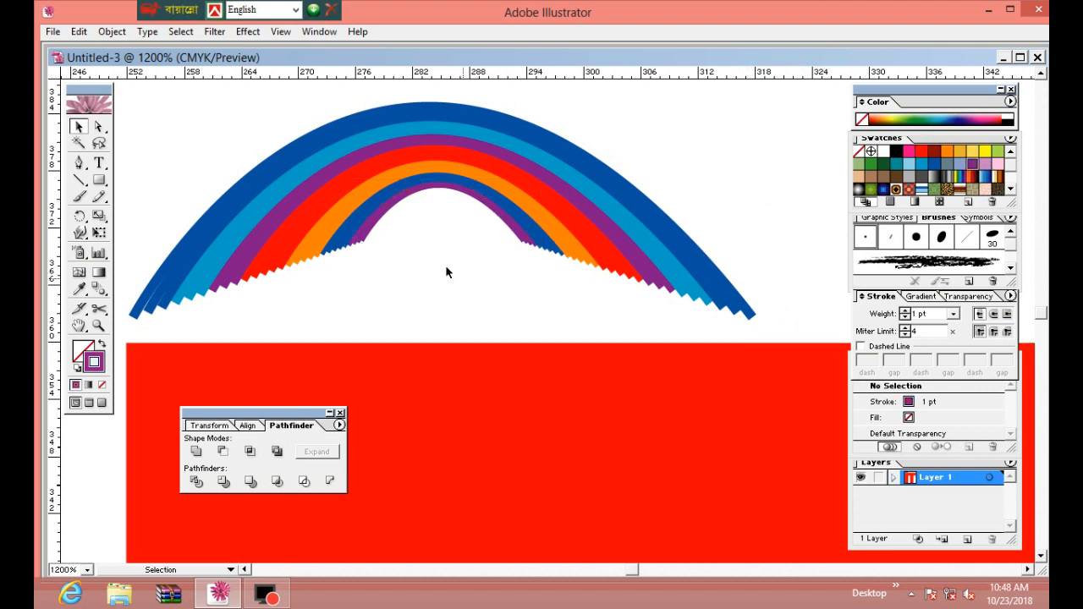
- Select all the coloured arches and group them, then deselect the group
left_click_drag(266, 117, 422, 246)
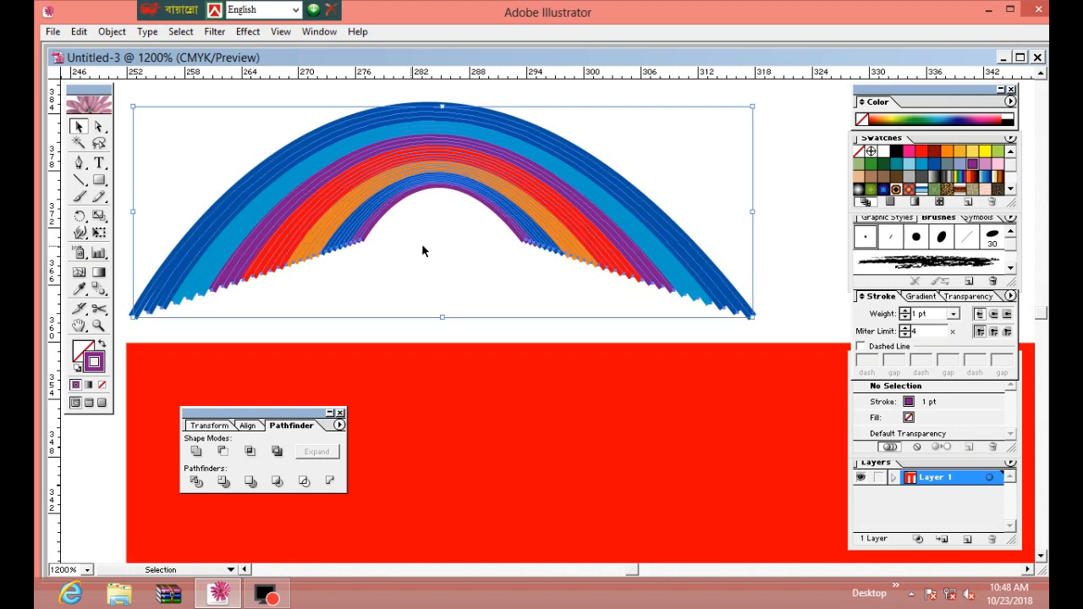
key("ctrl+alt+space")
left_click(621, 267)
left_click(620, 266)
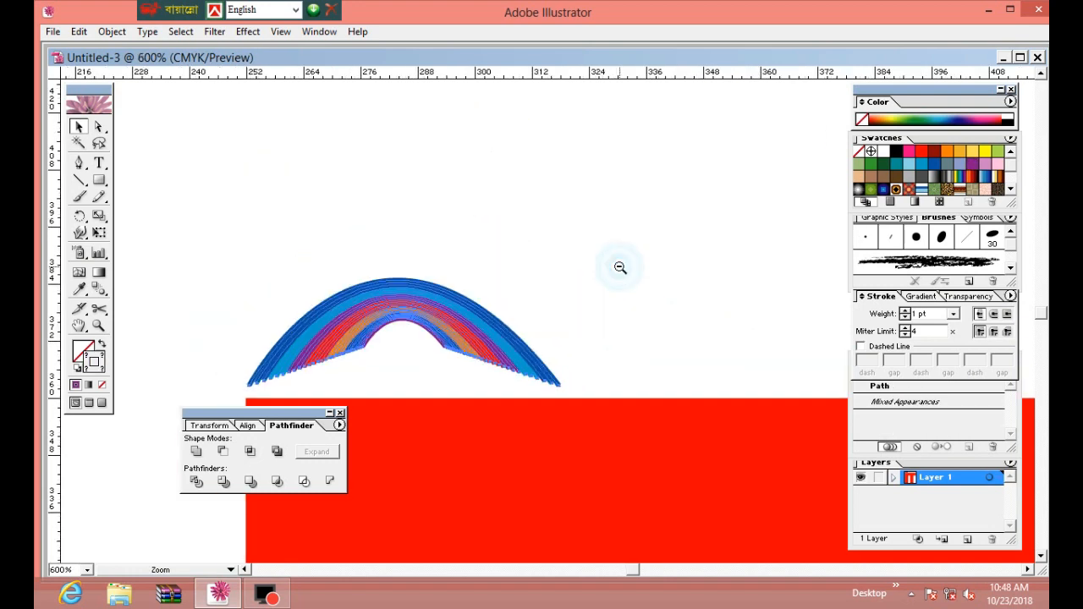
left_click(620, 267)
key("ctrl+g")
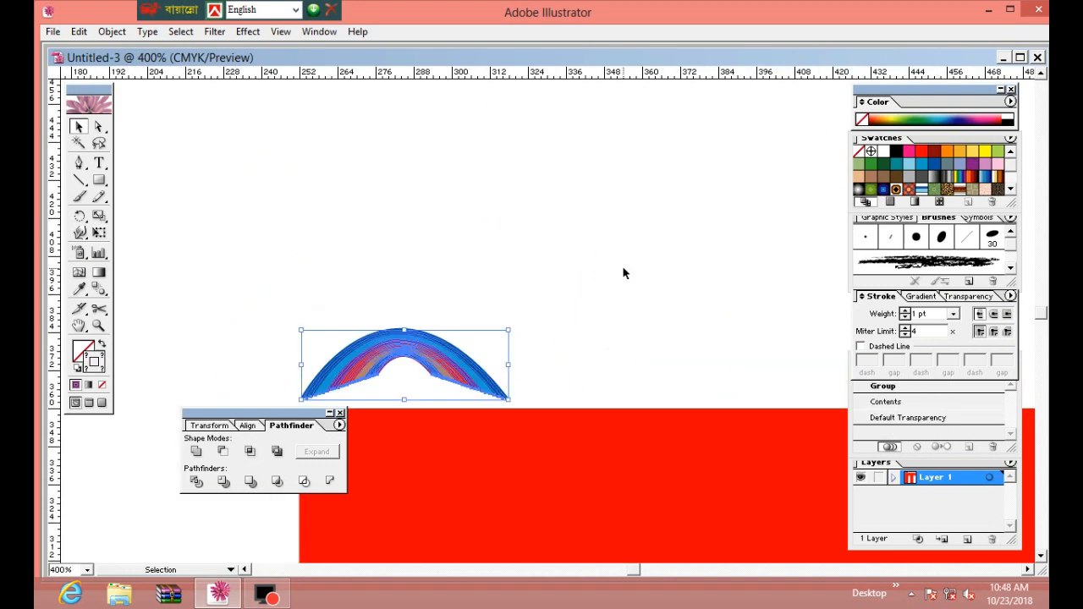
left_click(611, 326)
- Duplicate the grouped arches directly above the original and scale the copy down to about three quarters size
key("space")
left_click_drag(587, 358, 544, 241)
left_click(391, 220)
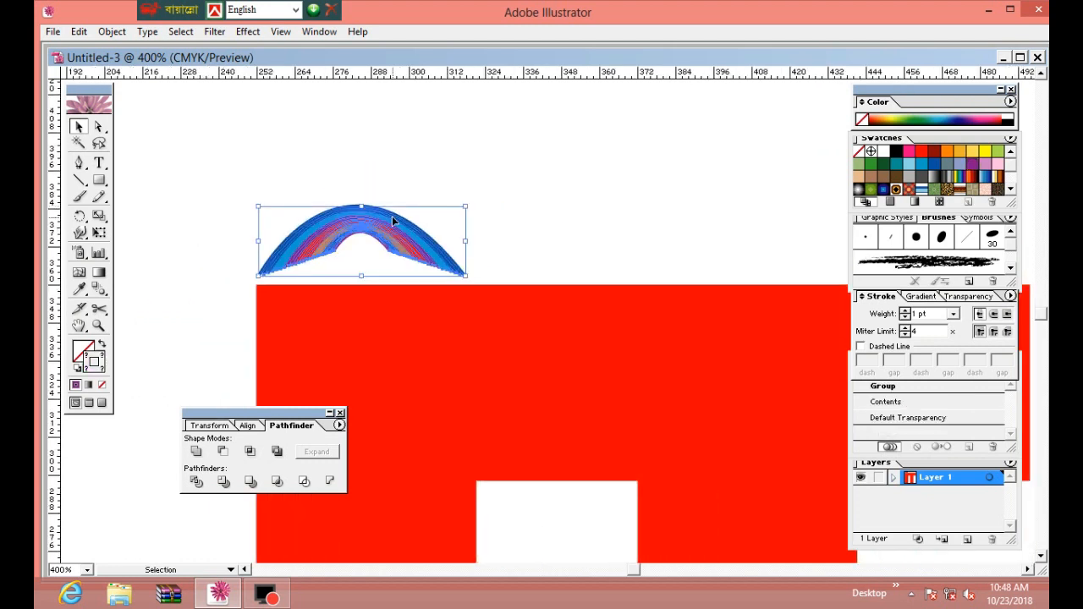
left_click_drag(391, 218, 382, 170)
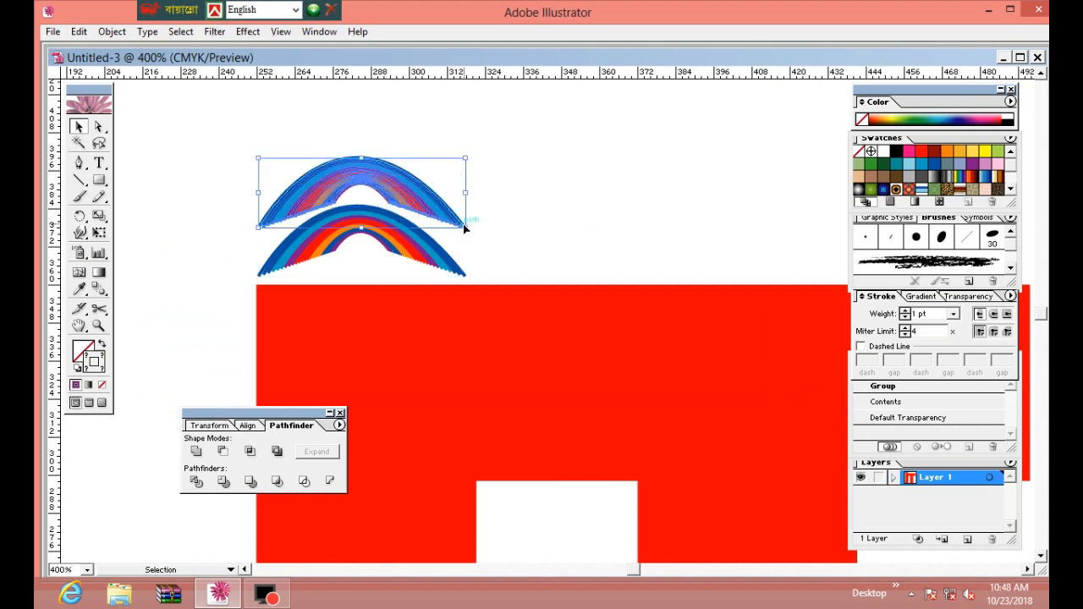
left_click_drag(463, 227, 430, 222)
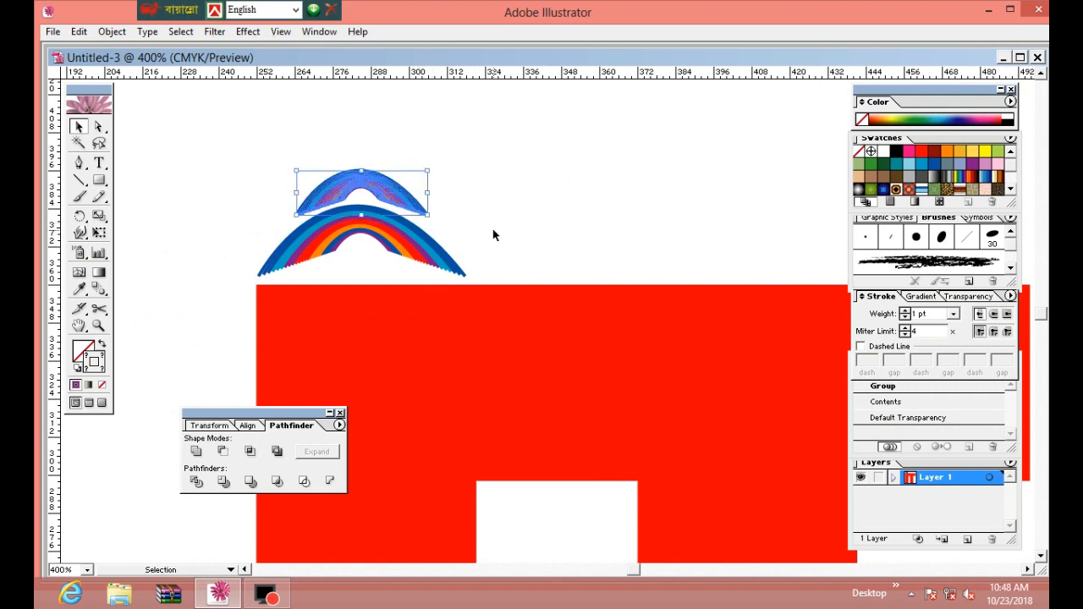
left_click(495, 230)
left_click(426, 212)
left_click_drag(434, 218, 441, 221)
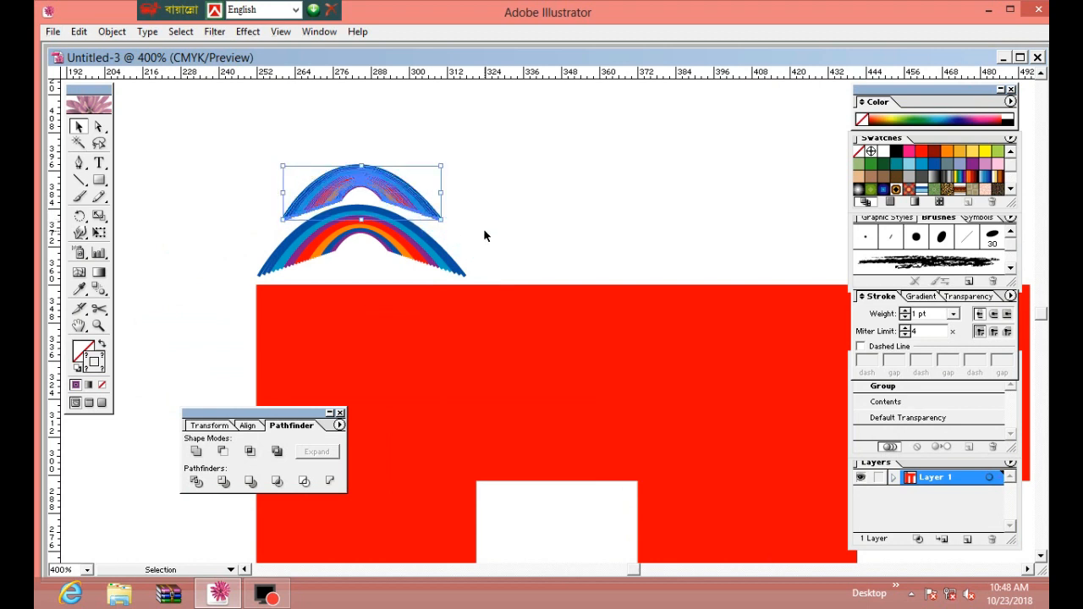
left_click(477, 235)
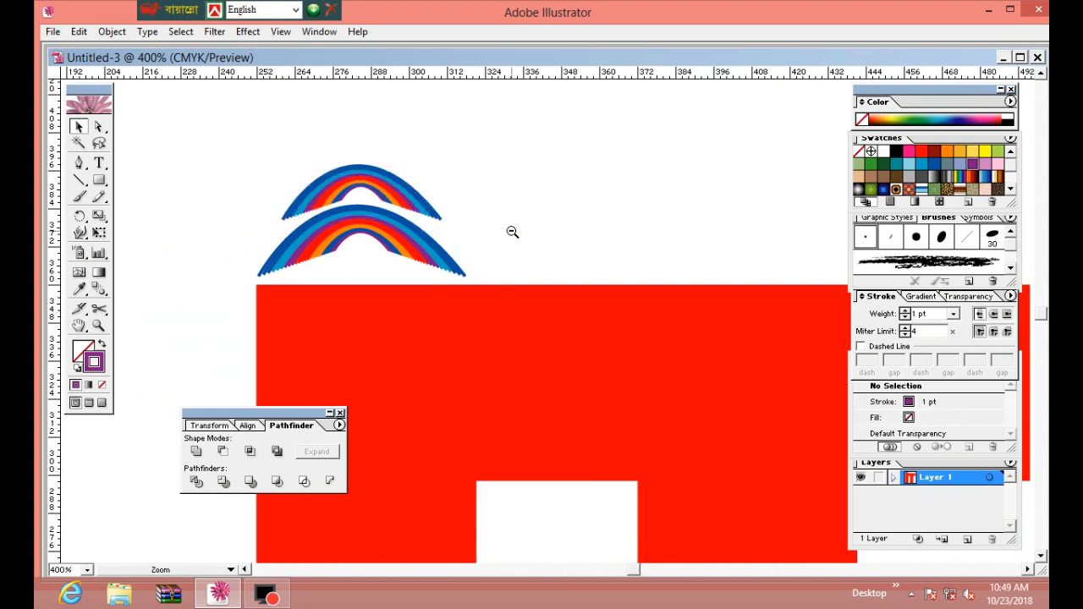
- Select the red IT letters together with both arch ornaments and group them
left_click(512, 229, "ctrl+alt")
left_click_drag(534, 278, 451, 220)
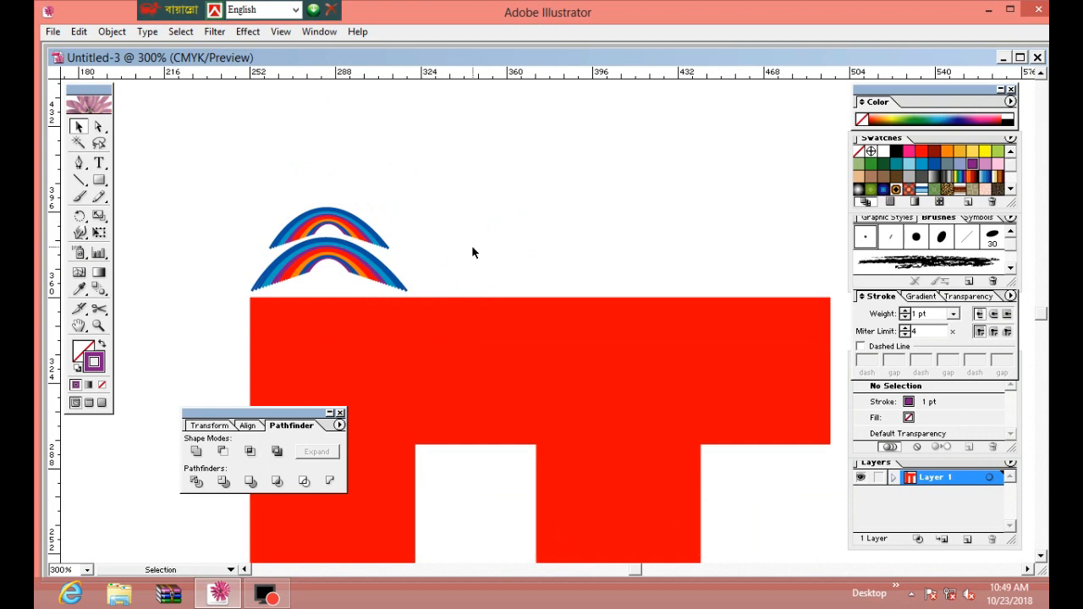
left_click(471, 245, "ctrl+alt")
left_click_drag(558, 310, 510, 241)
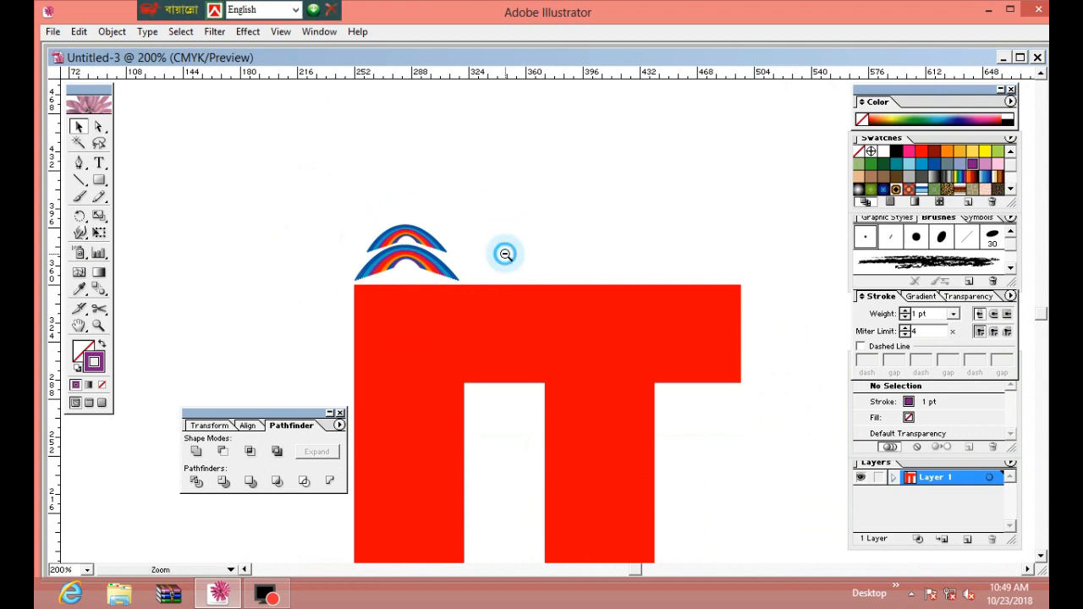
left_click(502, 251, "ctrl+alt")
left_click(502, 251, "ctrl+alt")
left_click_drag(618, 400, 529, 217)
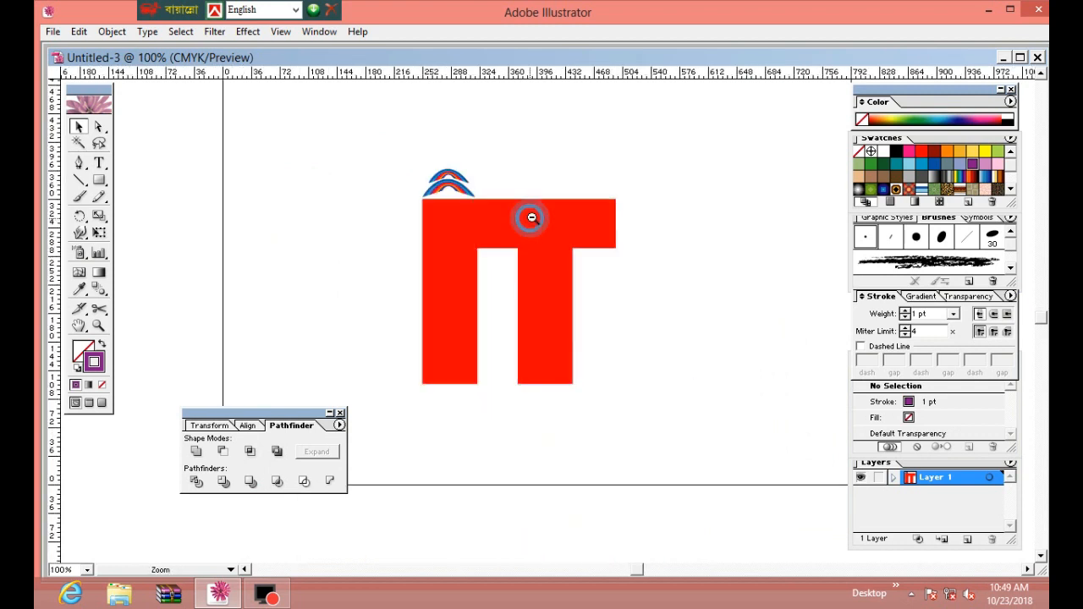
left_click(529, 218, "ctrl+alt")
left_click_drag(471, 271, 616, 442)
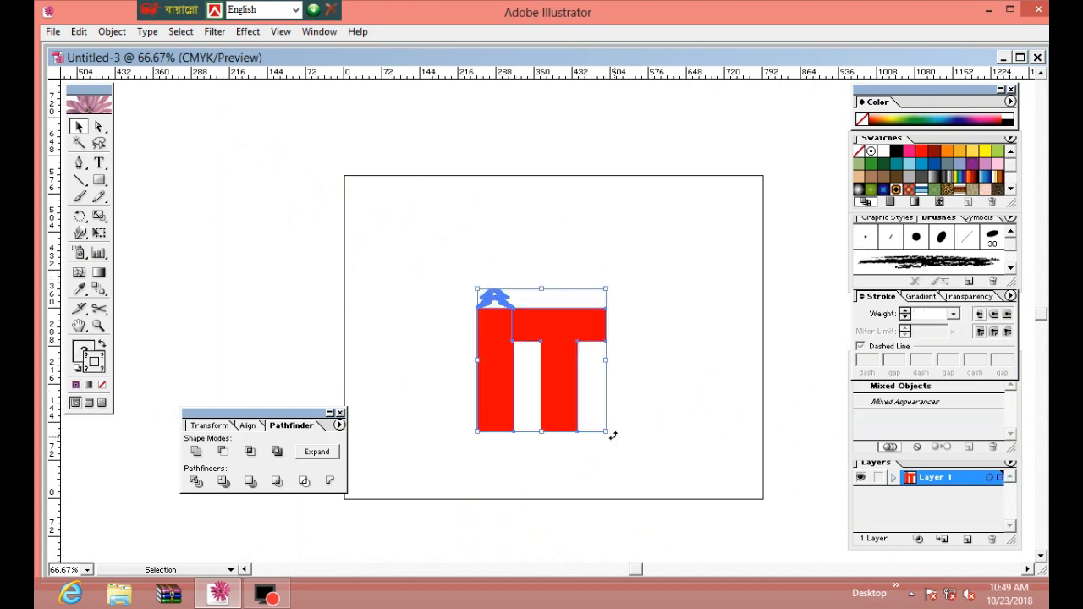
key("ctrl+g")
left_click(655, 400)
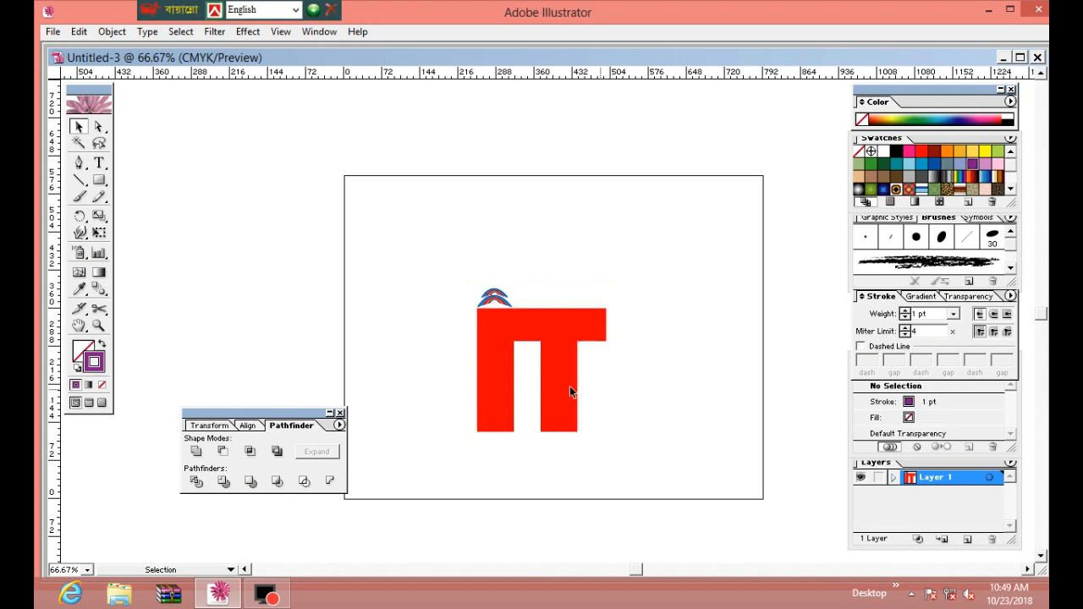
- Scale the IT logo group down proportionally about its centre and move it higher on the artboard
left_click(562, 377)
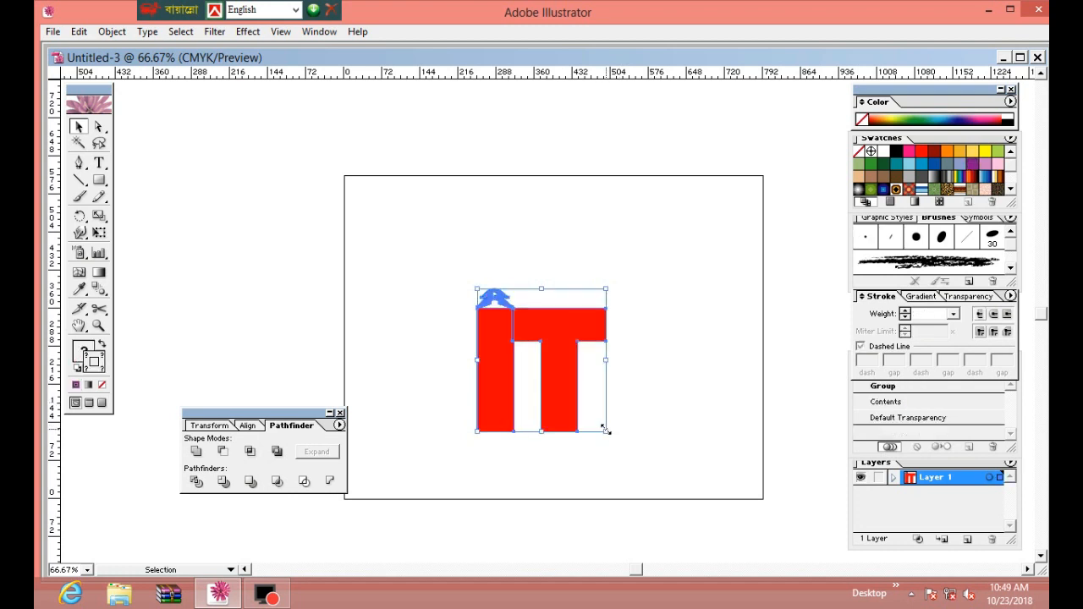
left_click_drag(605, 429, 579, 399)
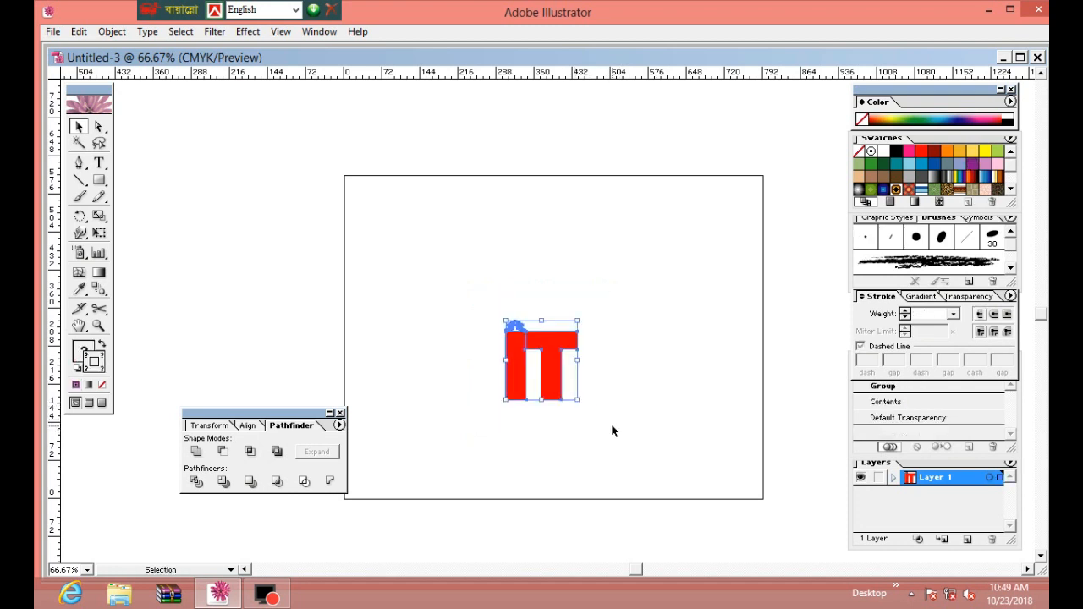
left_click(612, 425, "ctrl")
left_click(612, 425, "ctrl")
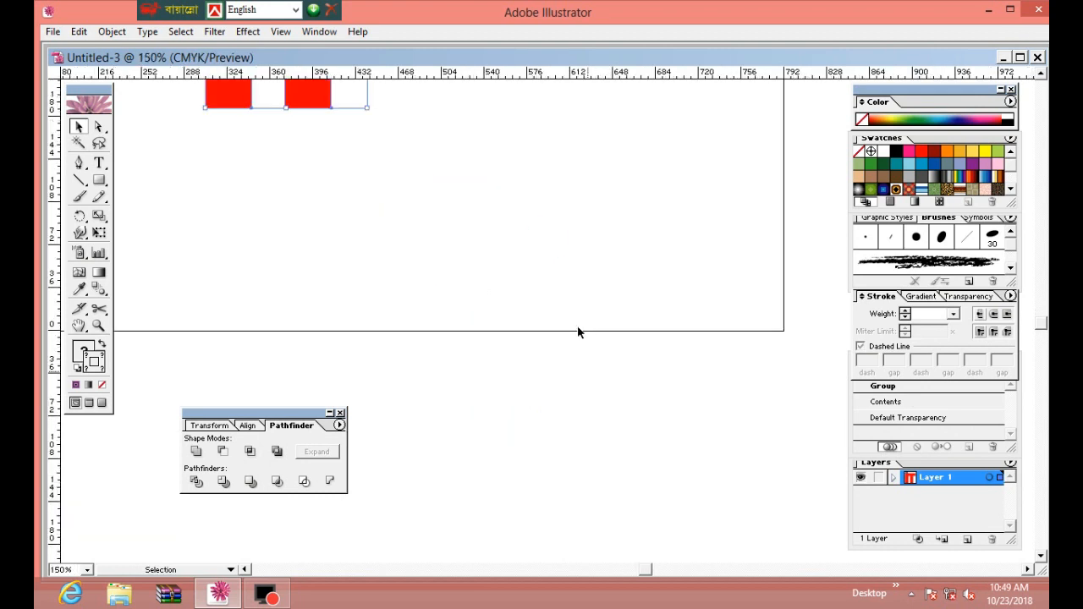
left_click_drag(524, 126, 695, 515)
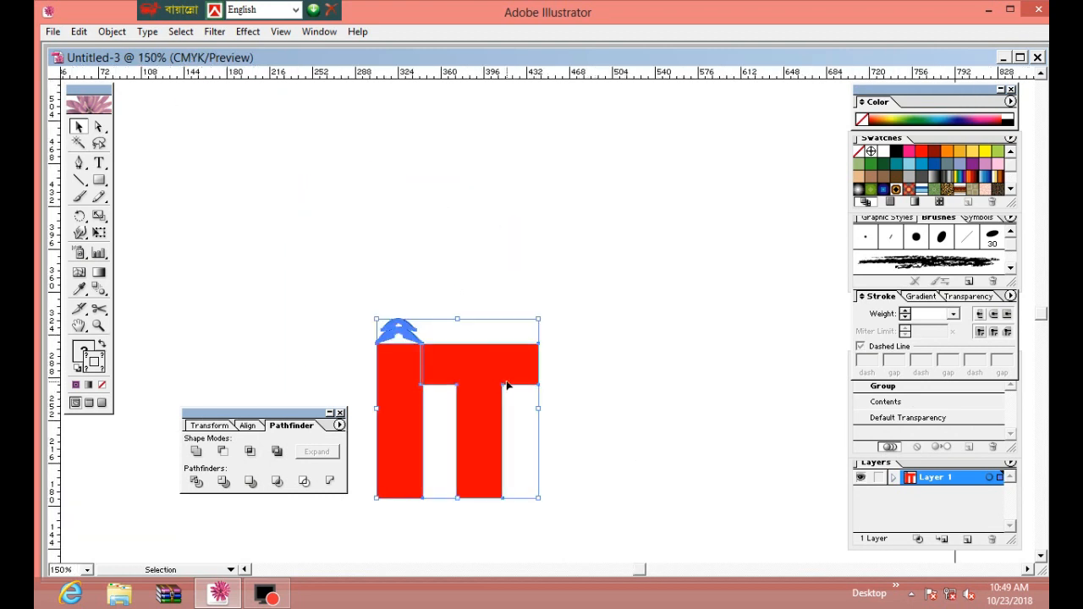
left_click_drag(508, 385, 513, 216)
left_click_drag(584, 285, 670, 372)
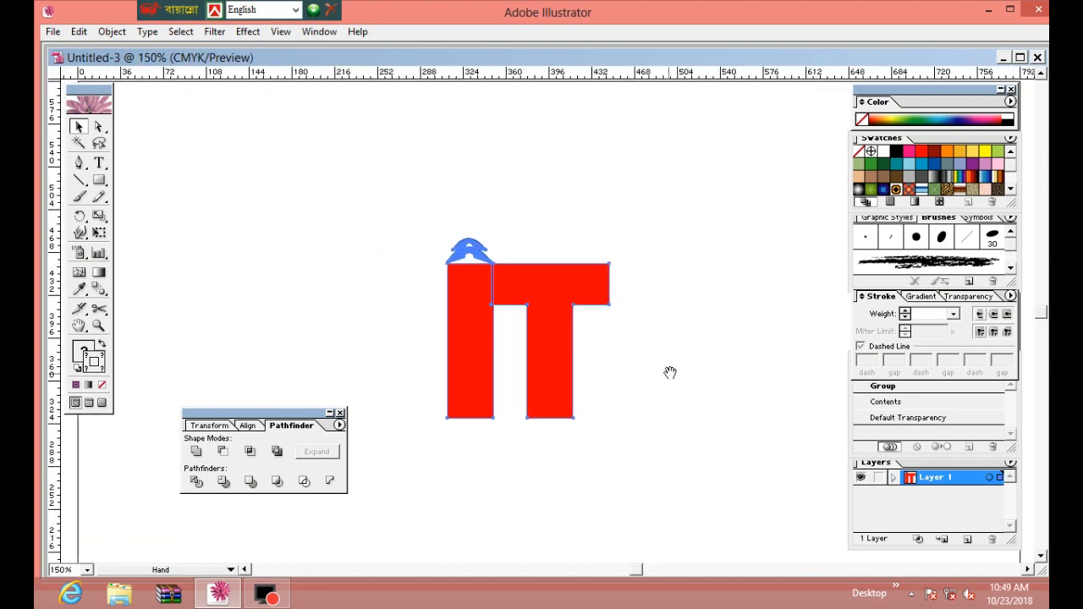
- Add a light blue circle enclosing the IT logo and send it behind the letters as a background
left_click_drag(104, 178, 155, 183)
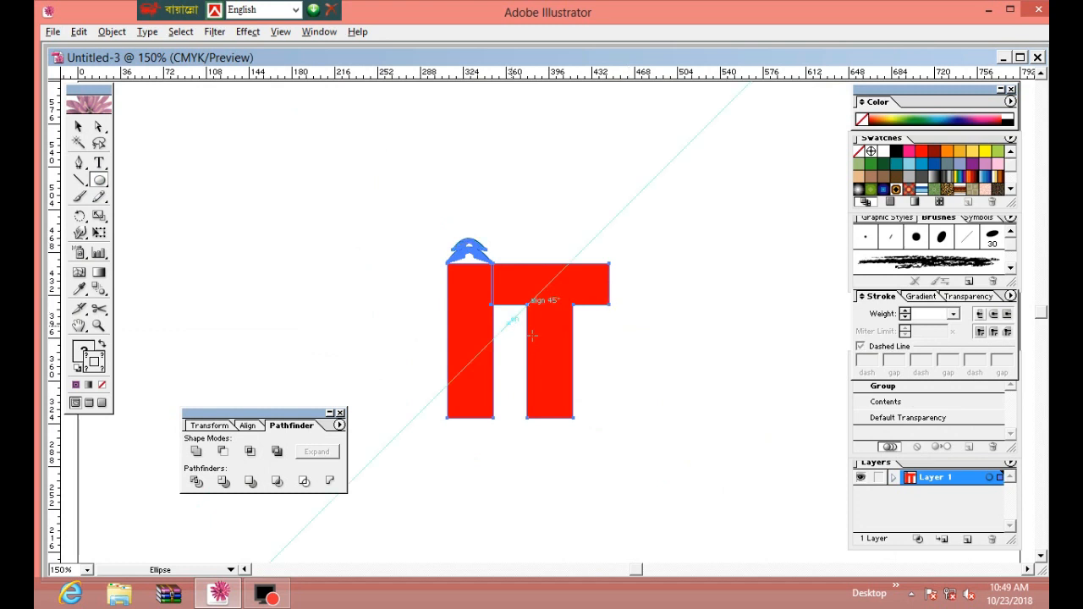
left_click_drag(512, 326, 642, 450)
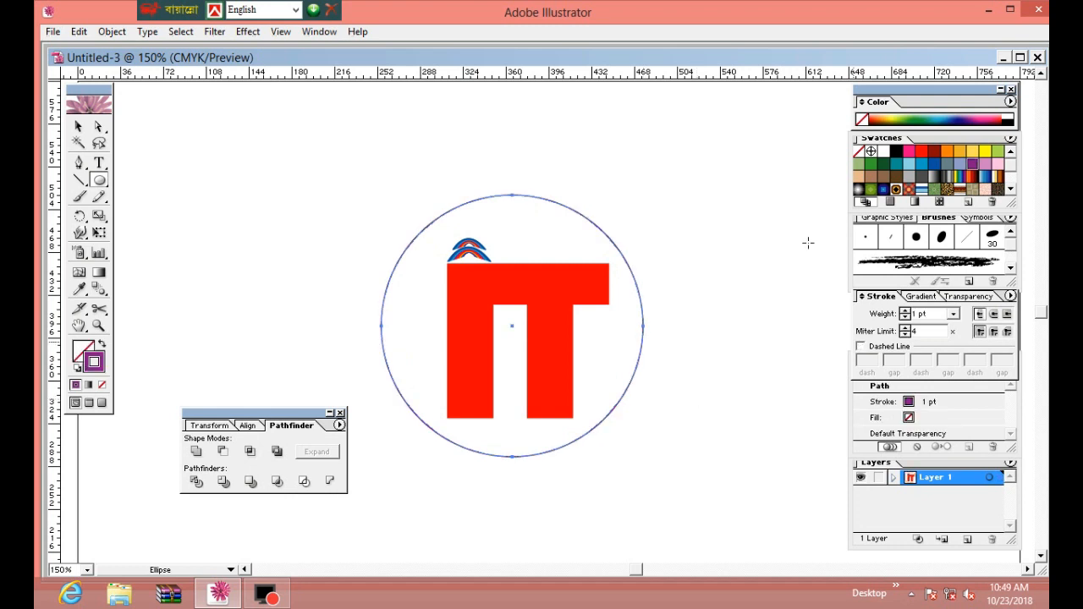
left_click(84, 350)
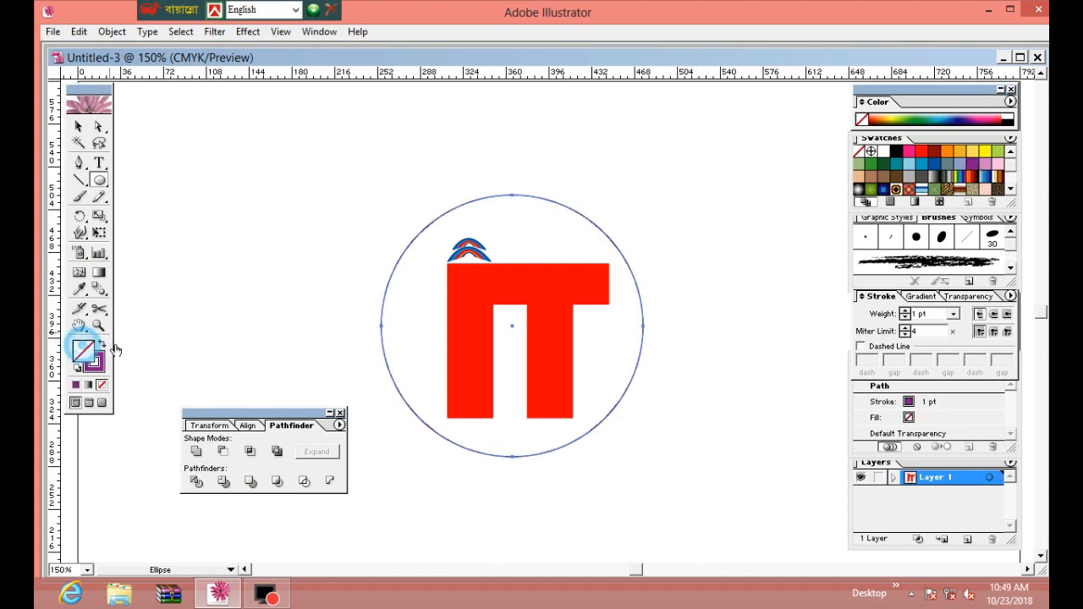
left_click(909, 163)
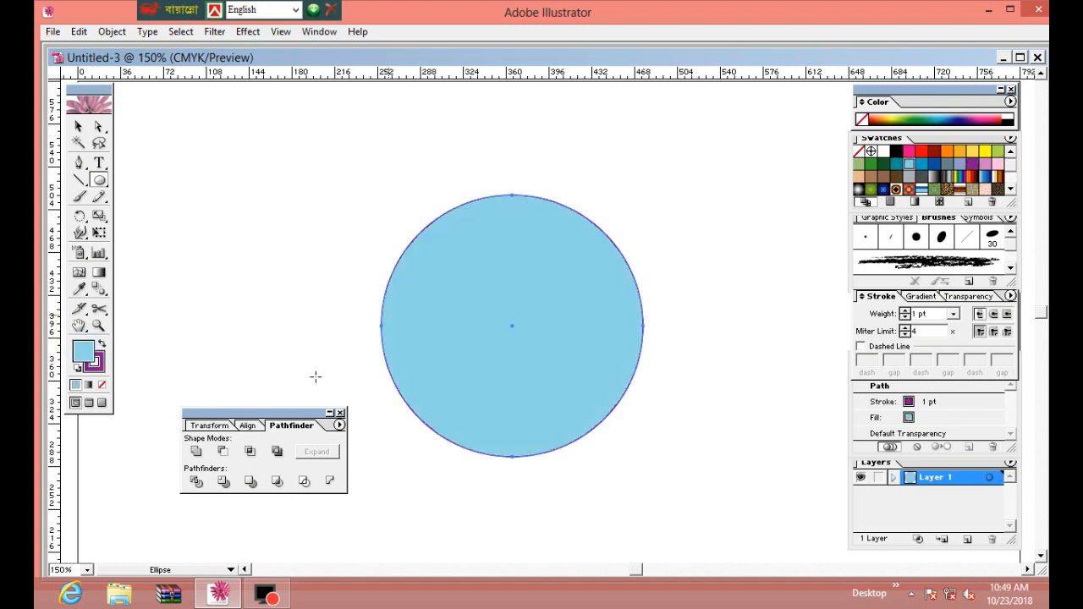
key("ctrl+shift+[")
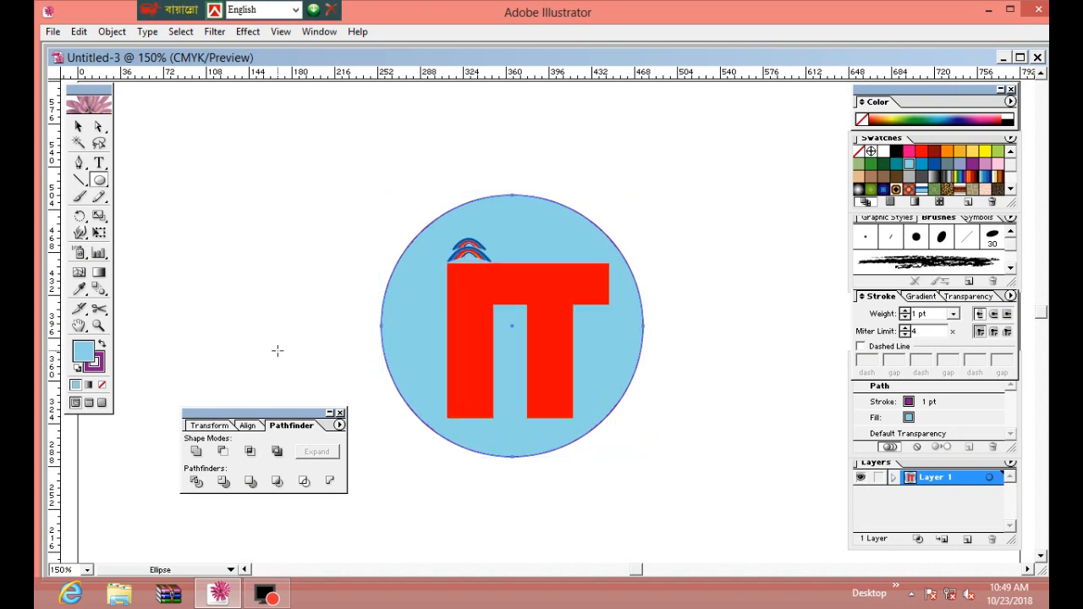
- Shrink the background circle proportionally about its centre and nudge it to the right behind the IT logo
left_click(79, 126)
left_click(593, 369)
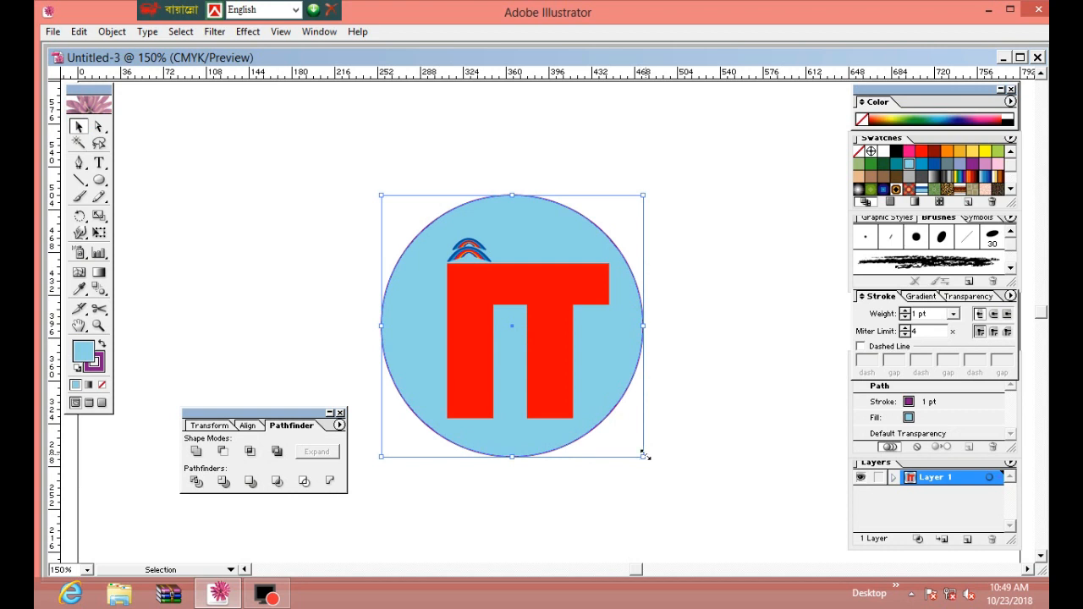
left_click_drag(642, 455, 624, 440)
key("Right")
key("Right")
key("Right")
key("Right")
key("Right")
key("Right")
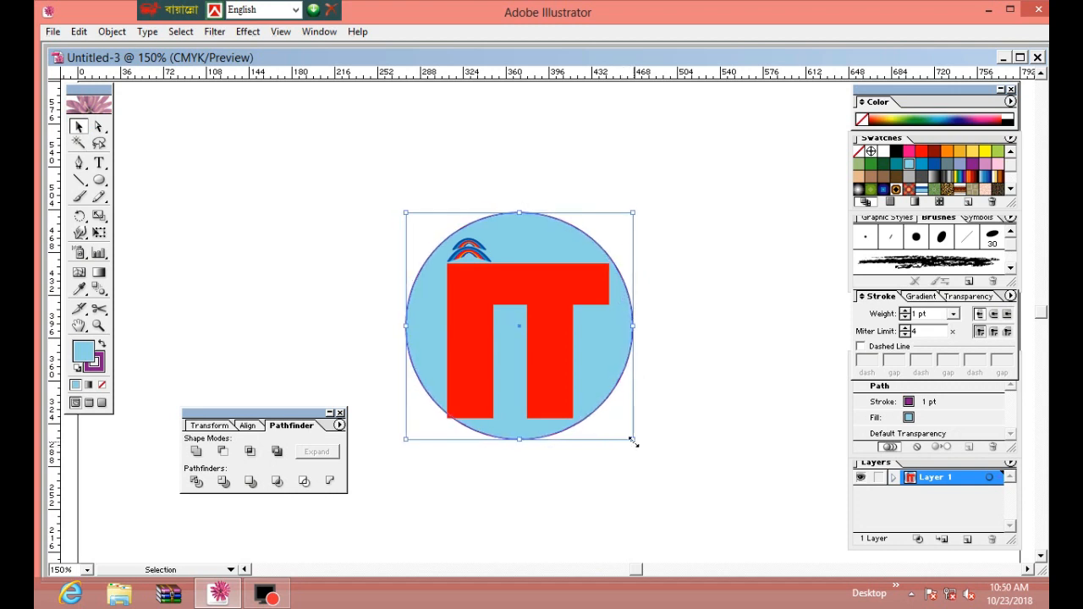
- Enlarge the background circle slightly and nudge it left and down to centre it around the IT logo
left_click_drag(633, 442, 640, 447)
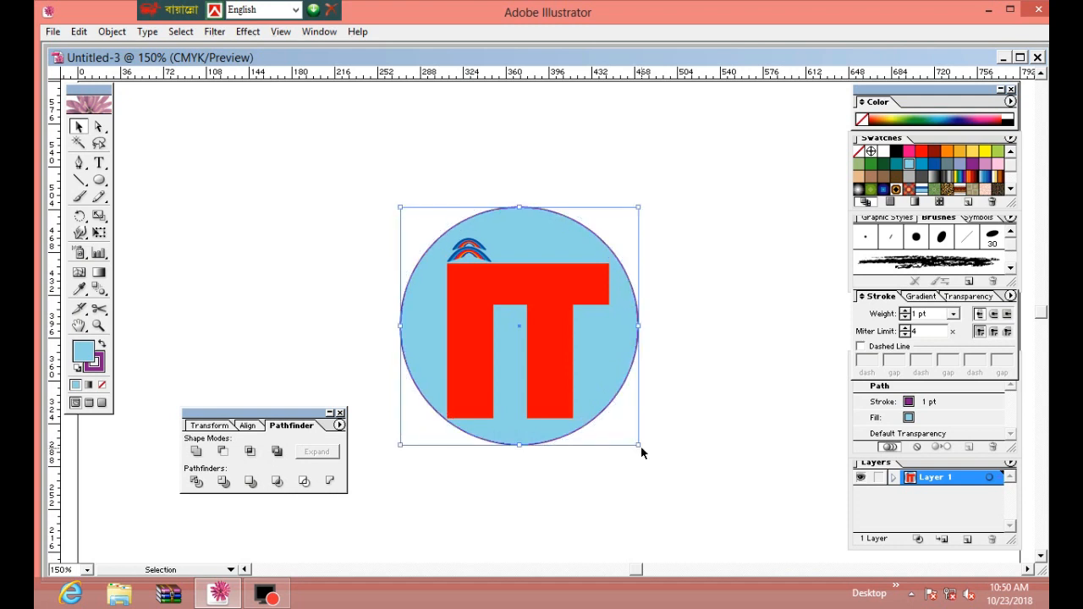
key("Left")
key("Left")
key("Down")
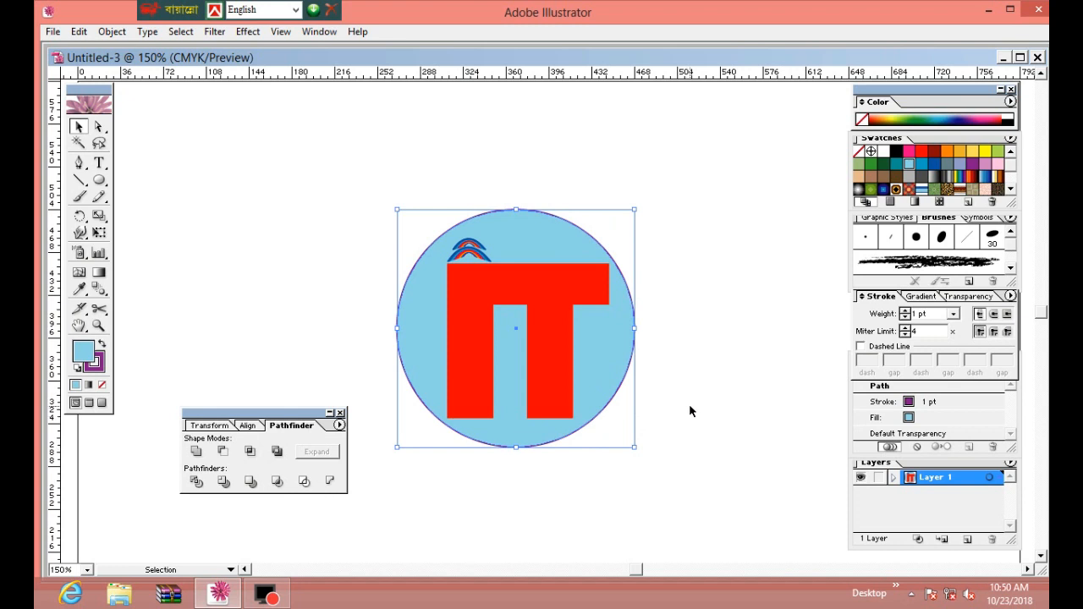
left_click(658, 342)
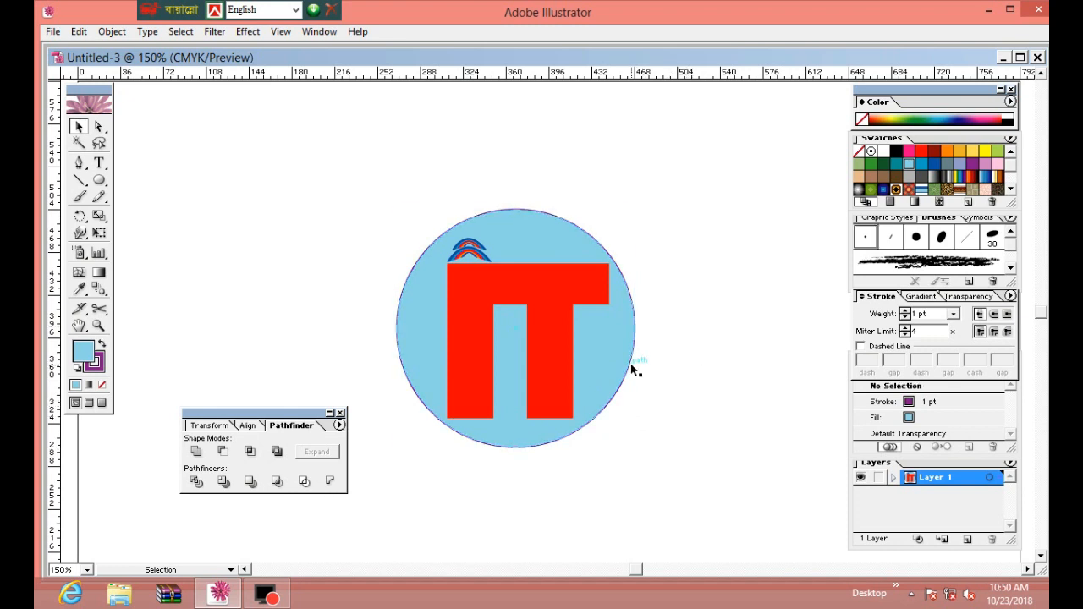
left_click(631, 365)
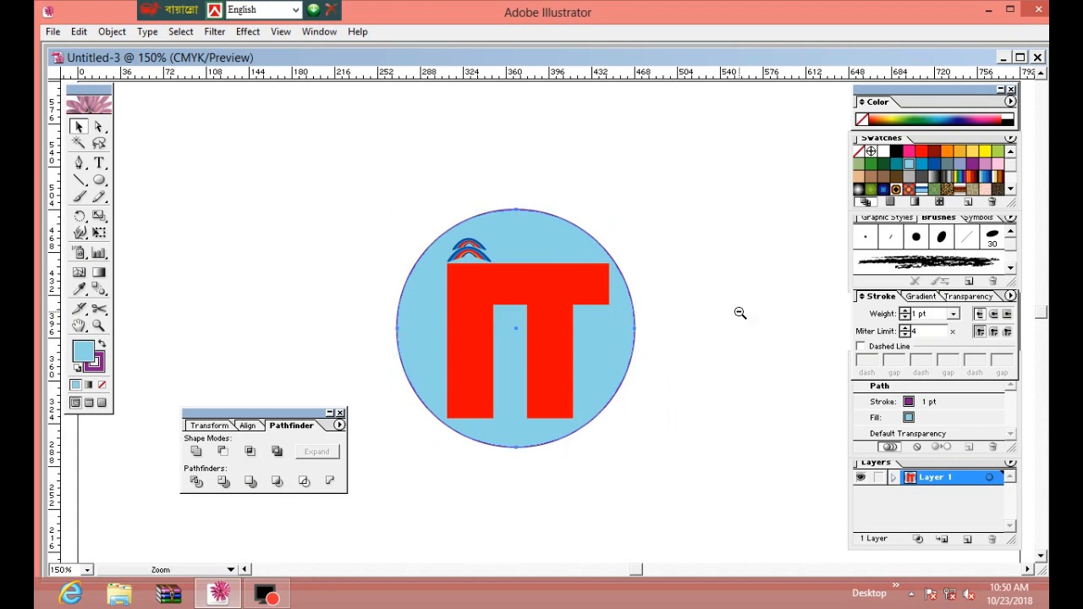
- Add the point text "Self Education" in the empty area of the artboard below the circular logo
left_click(740, 311, "ctrl+alt")
left_click(741, 311, "ctrl+alt")
left_click(740, 311, "ctrl+alt")
left_click_drag(517, 364, 755, 292)
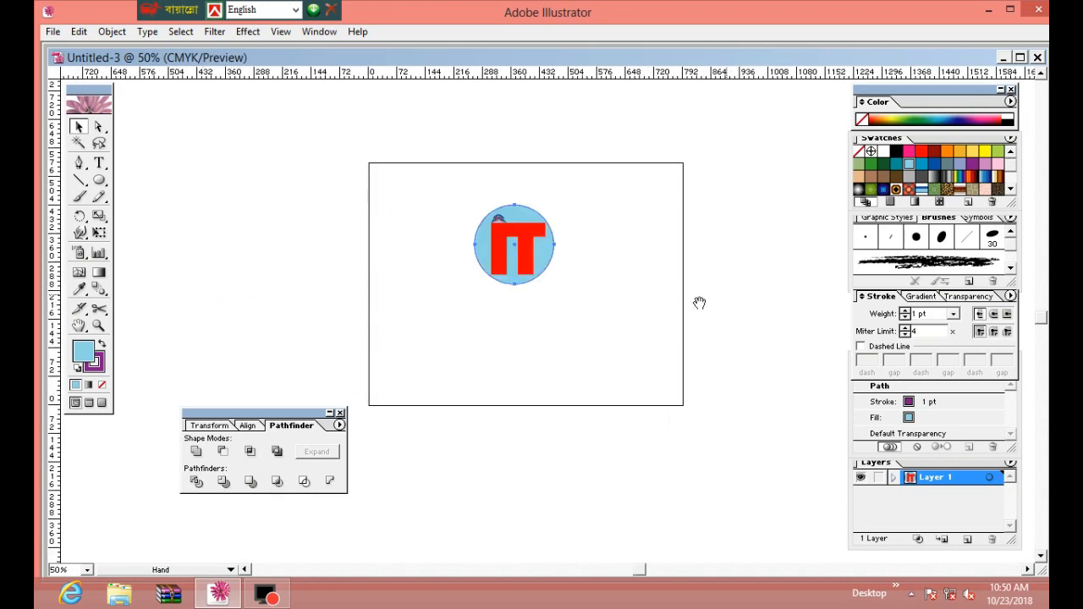
left_click(662, 319, "ctrl")
left_click(662, 319, "ctrl")
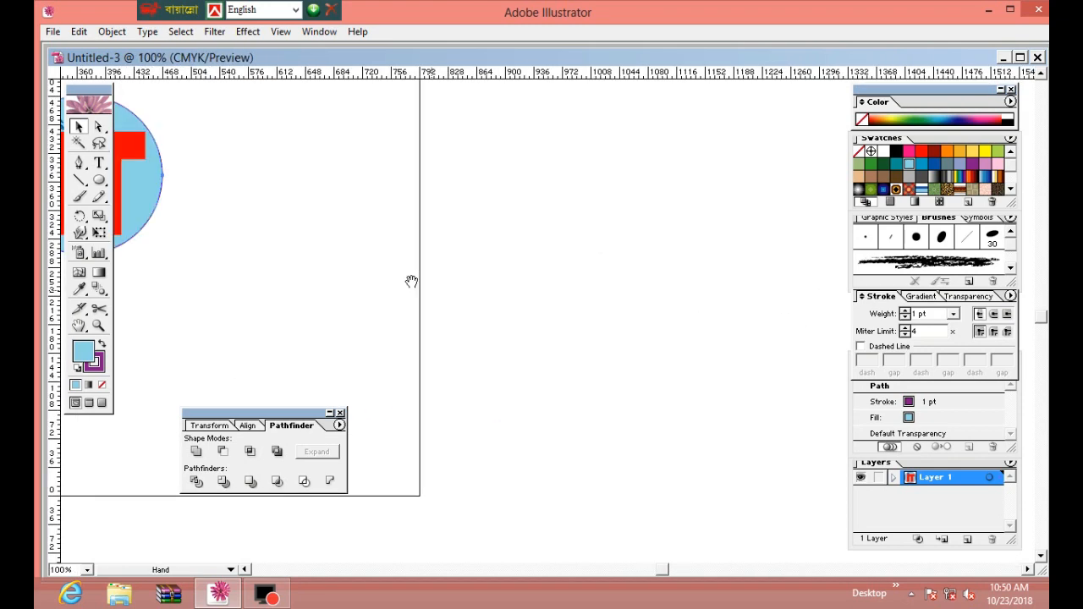
left_click_drag(415, 275, 777, 255)
left_click_drag(517, 293, 672, 372)
left_click(99, 163)
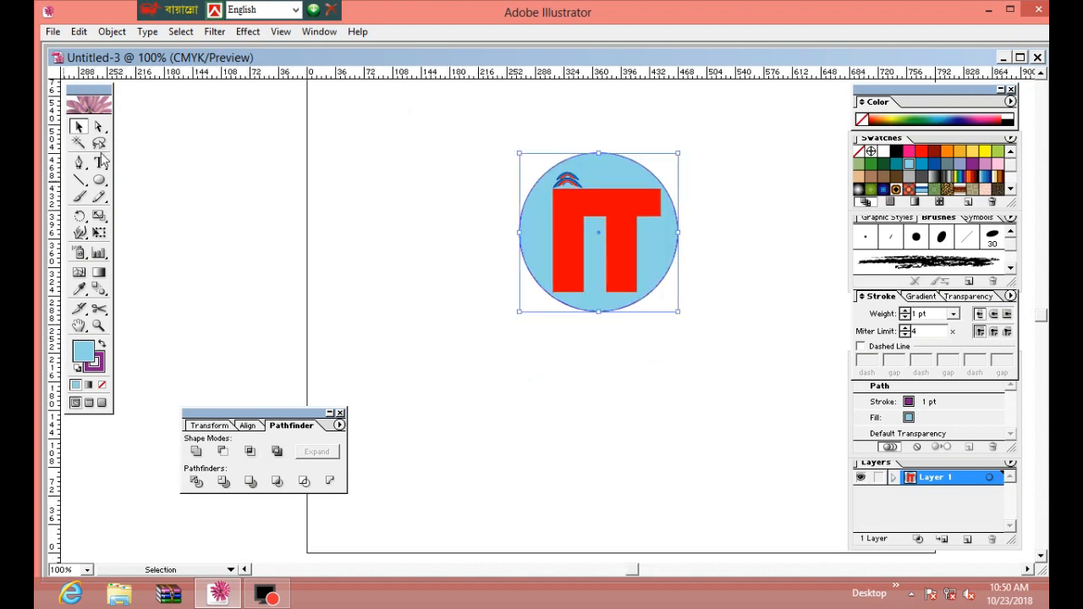
left_click(314, 321)
left_click(395, 407)
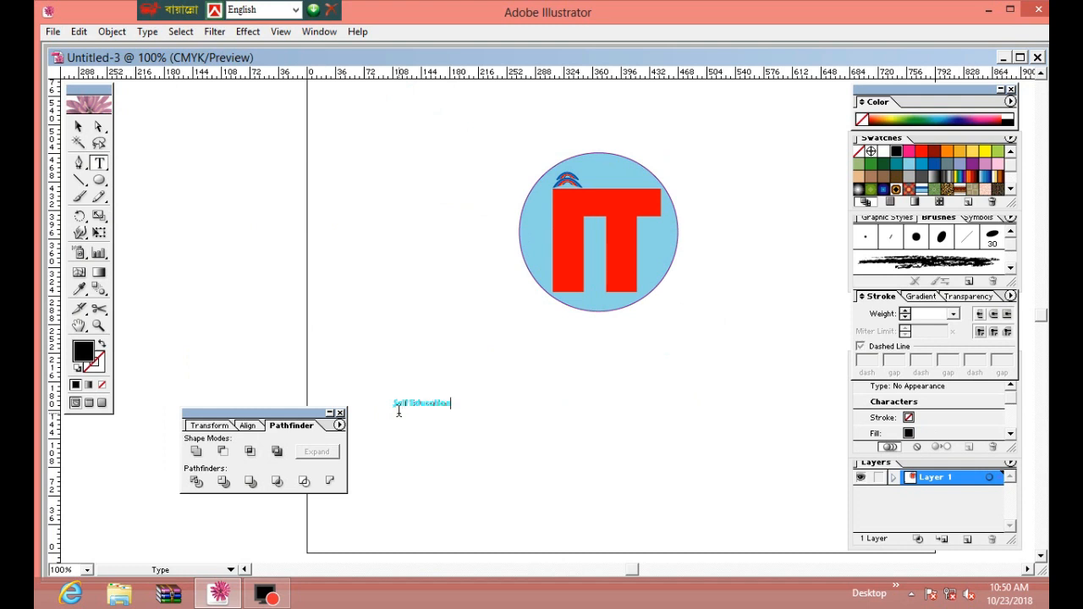
left_click(79, 126)
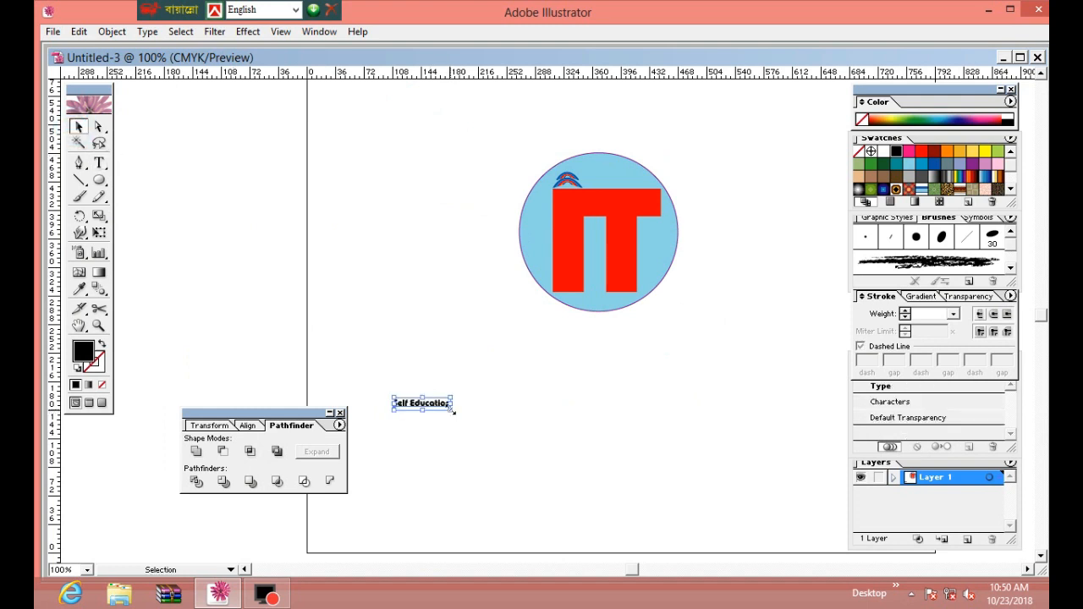
- Enlarge and widen the "Self Education" text and position it centred just beneath the circular logo
left_click_drag(453, 410, 594, 436)
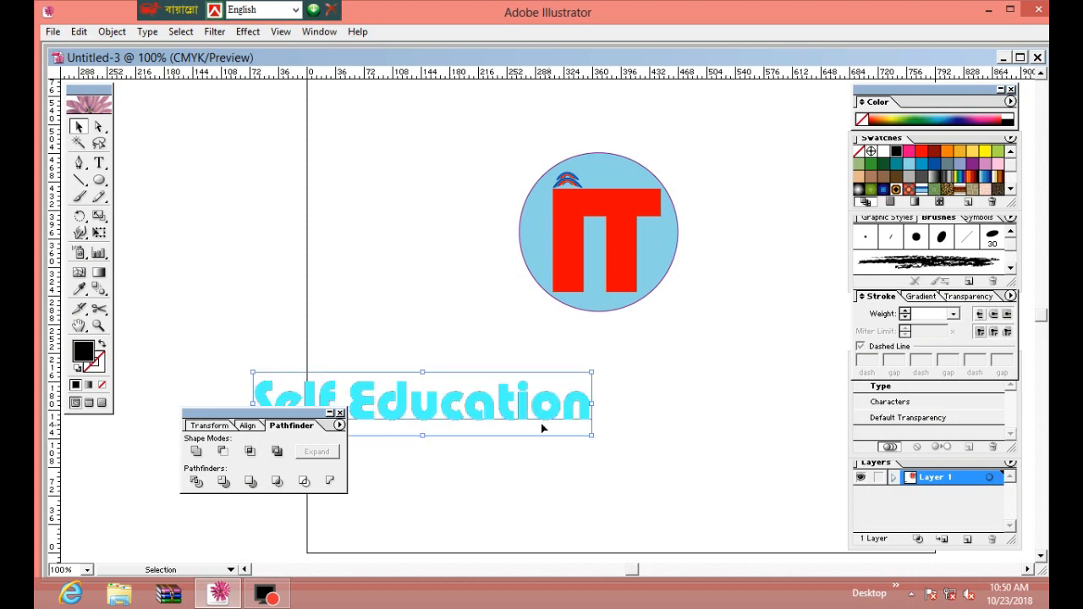
left_click_drag(526, 407, 738, 394)
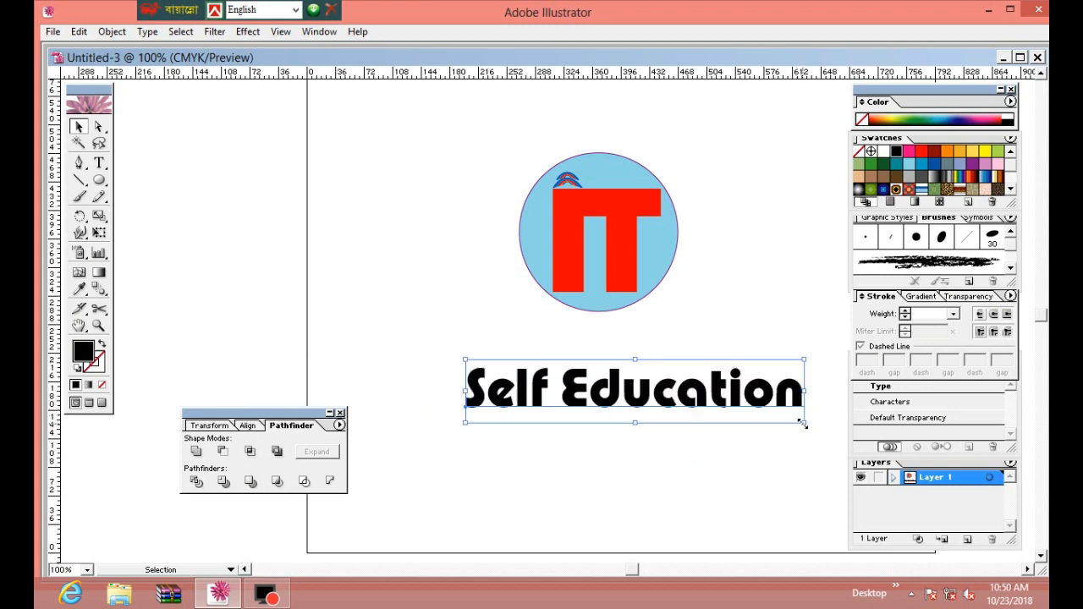
left_click_drag(802, 422, 773, 389)
left_click_drag(845, 389, 881, 384)
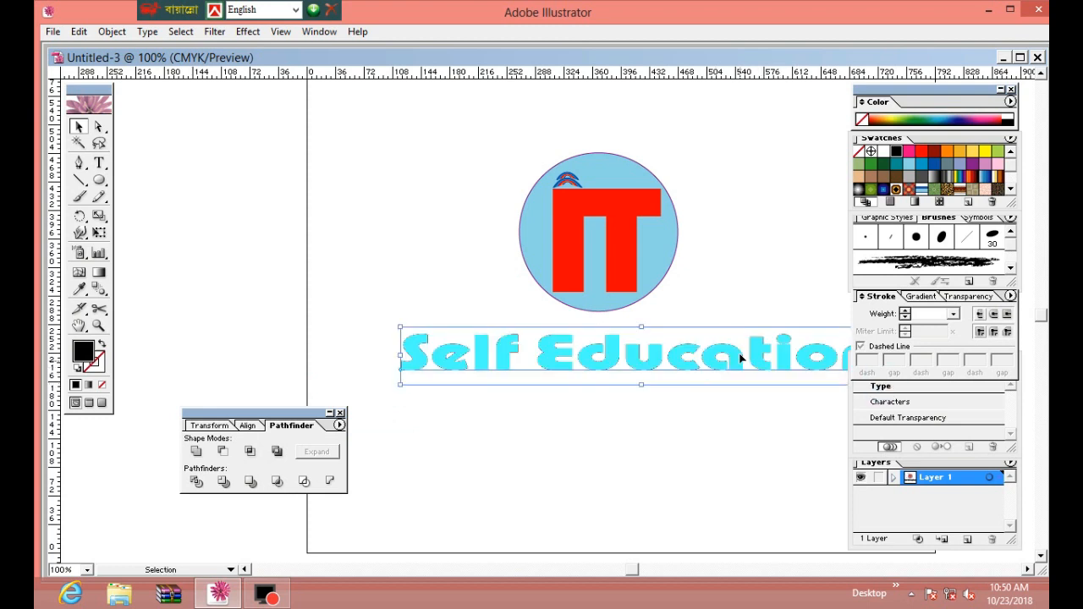
left_click_drag(733, 352, 699, 347)
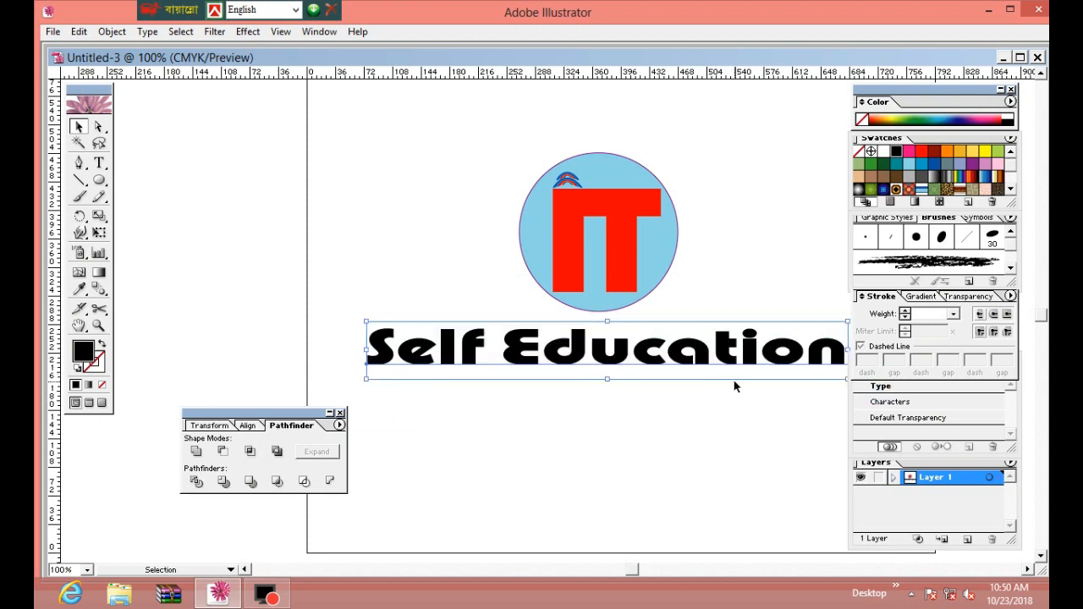
- Centre the "Self Education" text beneath the circular logo and fill it with dark blue
left_click(725, 379, "ctrl+alt")
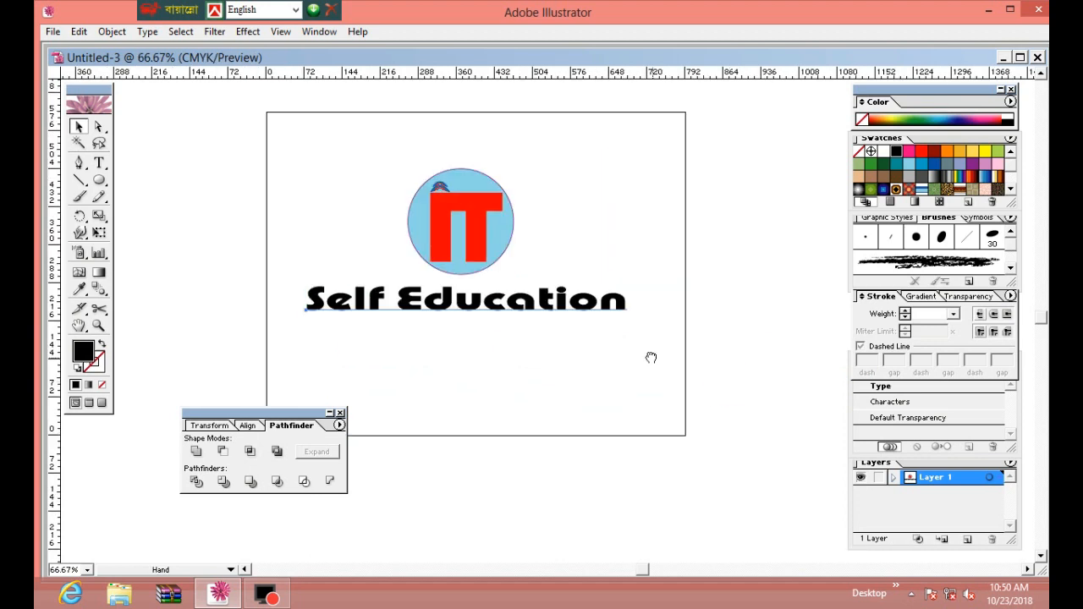
left_click_drag(648, 355, 613, 317)
left_click(585, 307)
left_click_drag(551, 307, 539, 304)
left_click(934, 163)
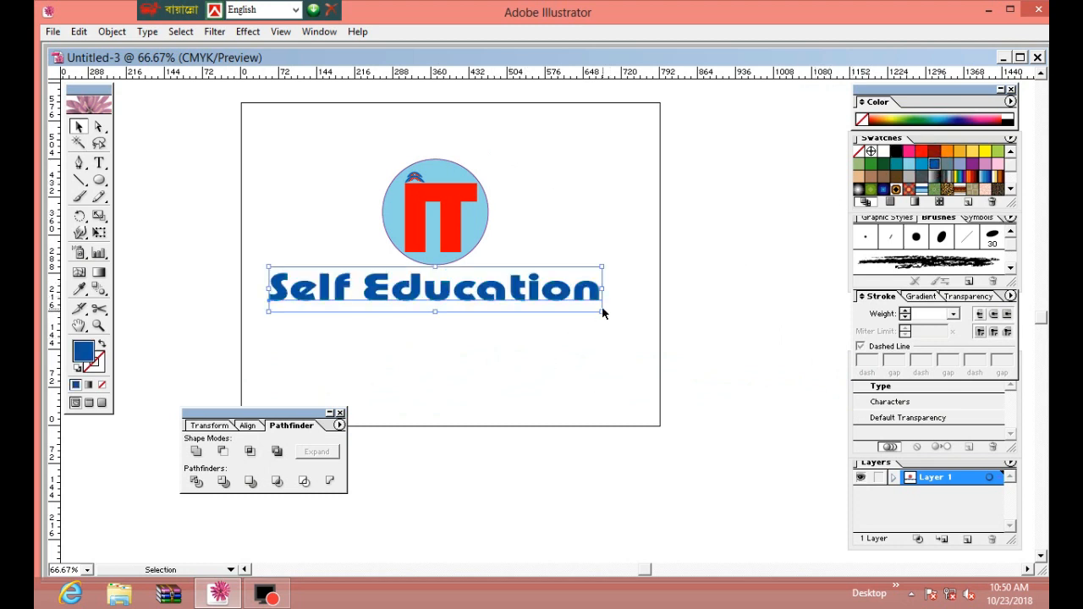
- Convert the "Self Education" text to outlines and ungroup it into separate letter shapes
right_click(566, 290)
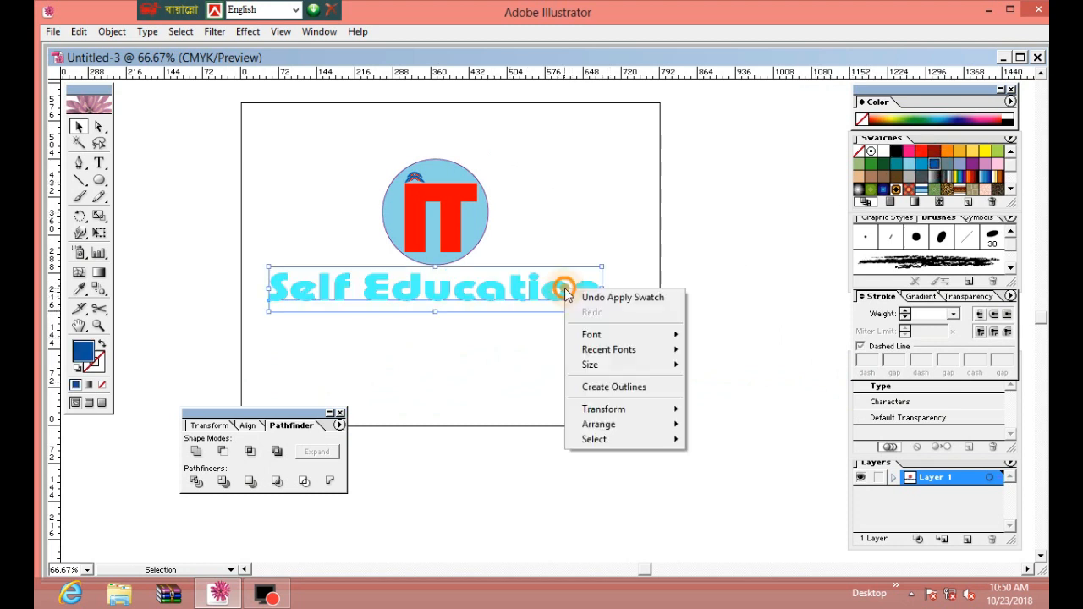
left_click(612, 387)
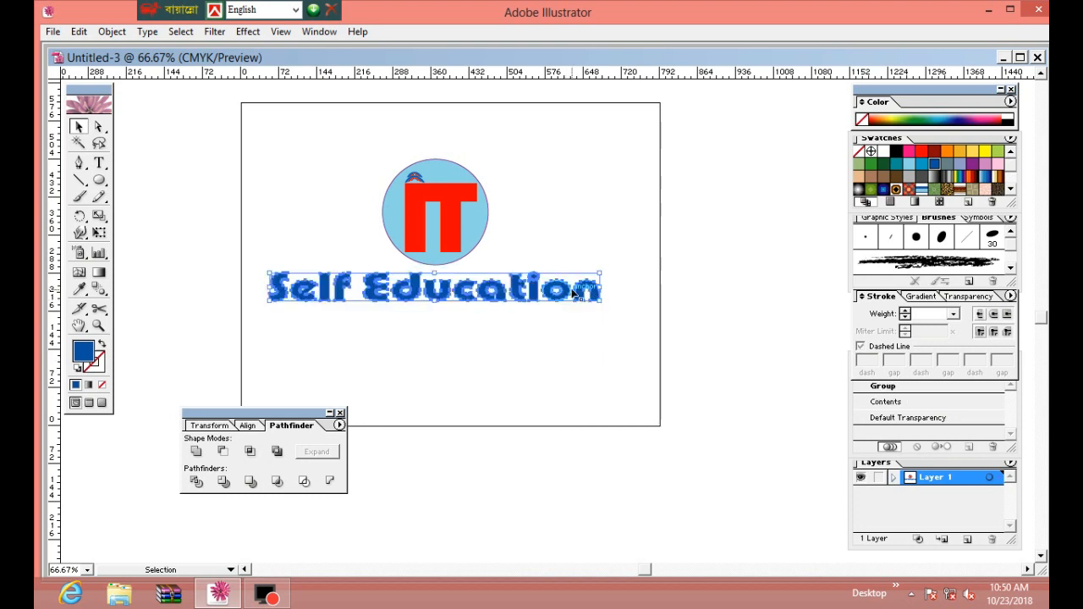
right_click(579, 292)
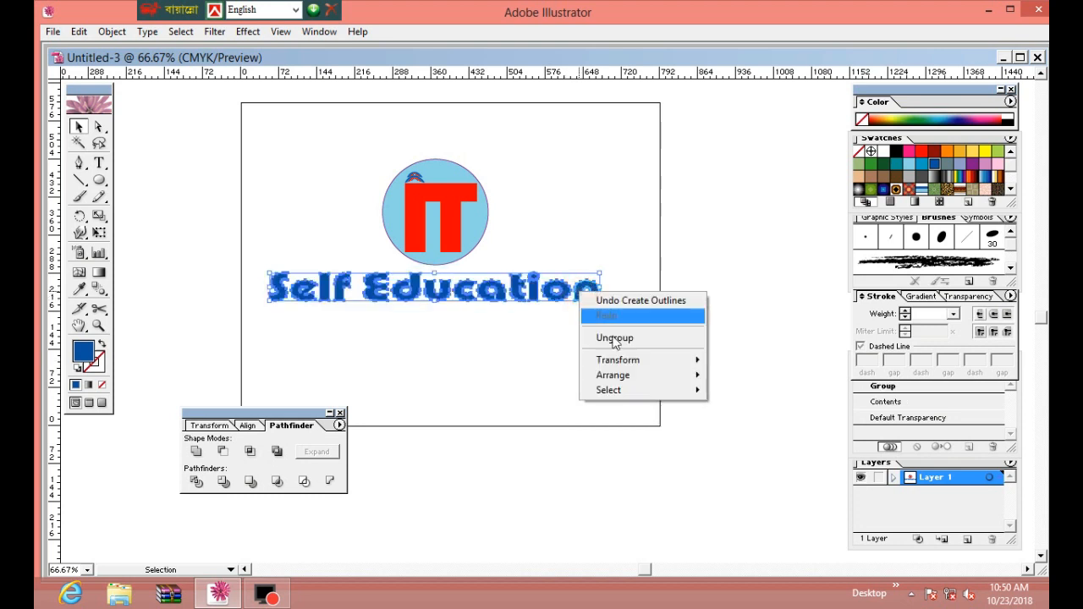
left_click(615, 338)
left_click(607, 342)
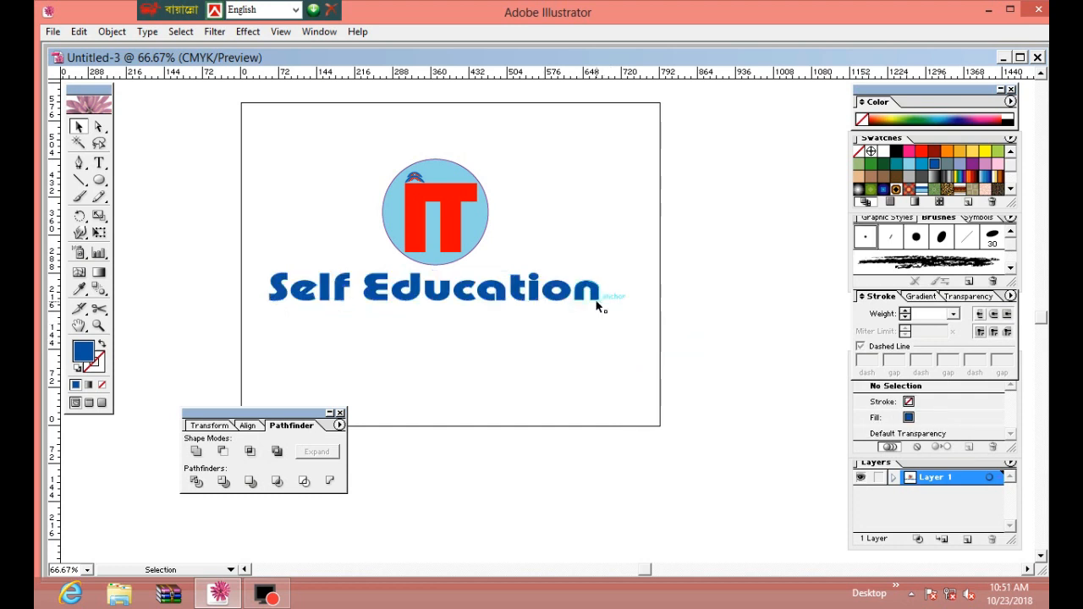
- Select all the "Self Education" letter shapes and enlarge them slightly about their centre
left_click(595, 300)
left_click(609, 324)
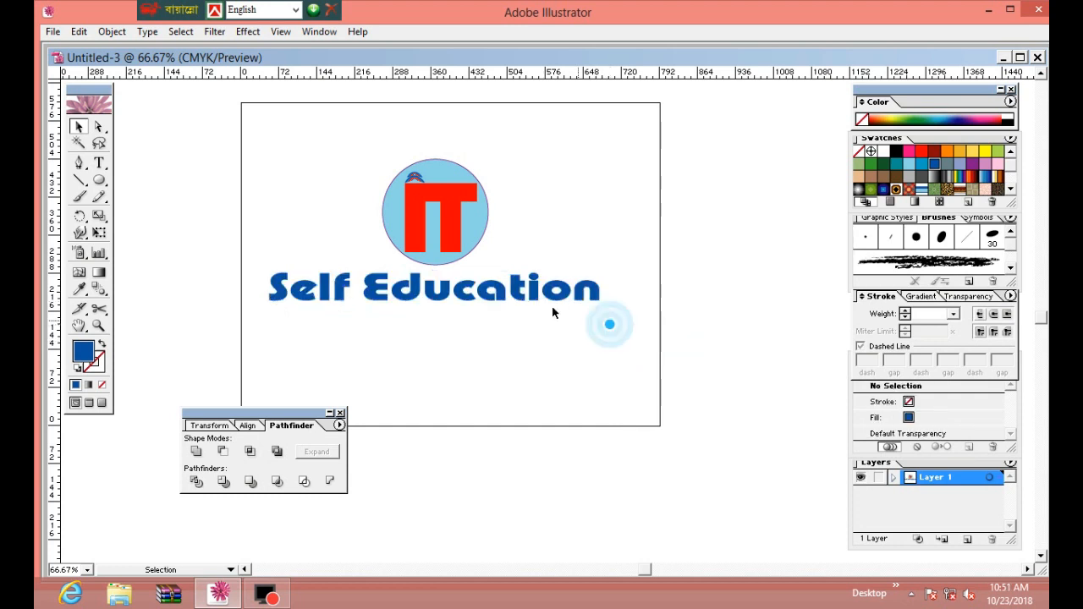
left_click(247, 288)
left_click_drag(513, 332, 619, 304)
left_click(546, 368)
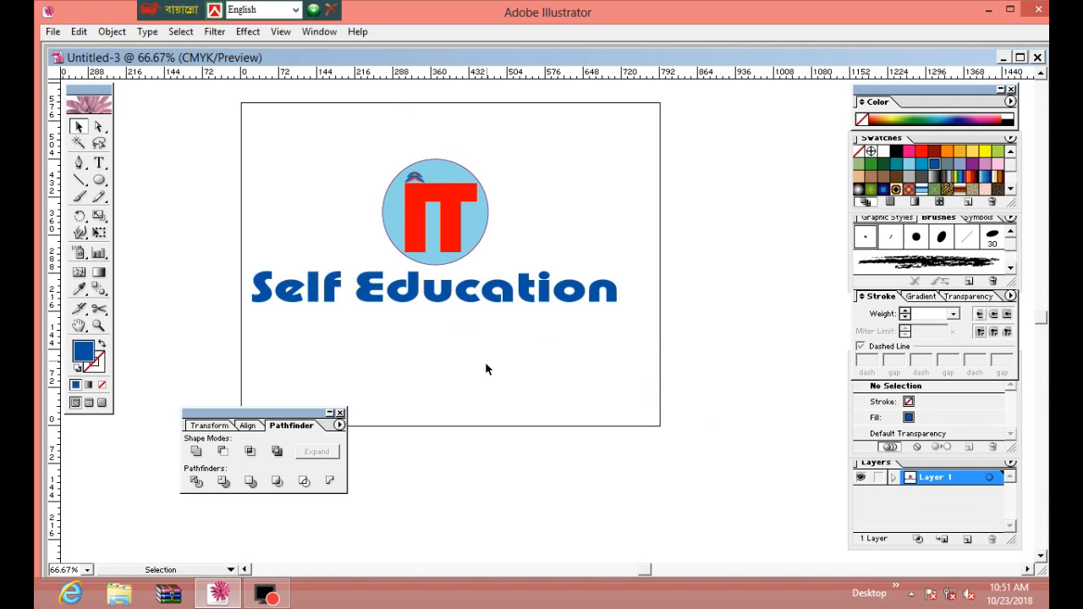
- Draw a slightly rising line segment across the lettering, from the base of the "S" to the top of the "u"
left_click(501, 387, "ctrl")
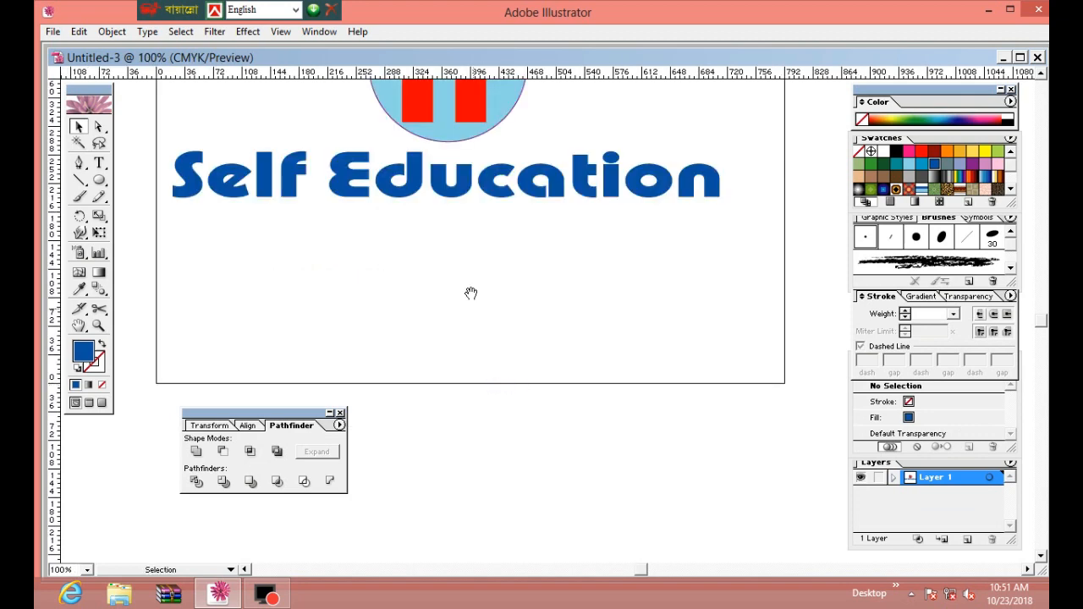
left_click_drag(475, 385, 476, 426)
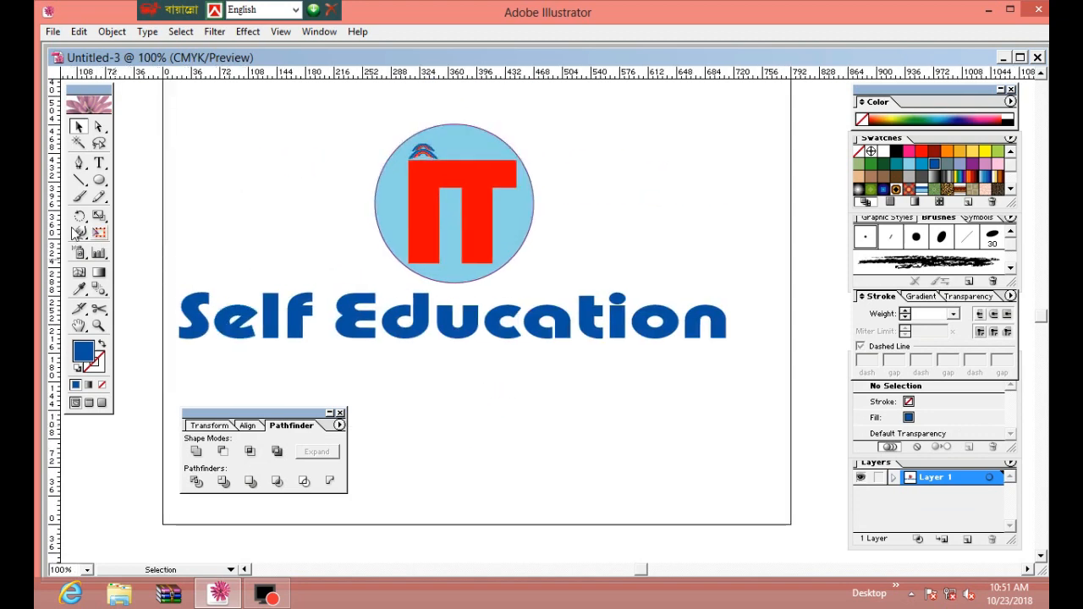
left_click(77, 179)
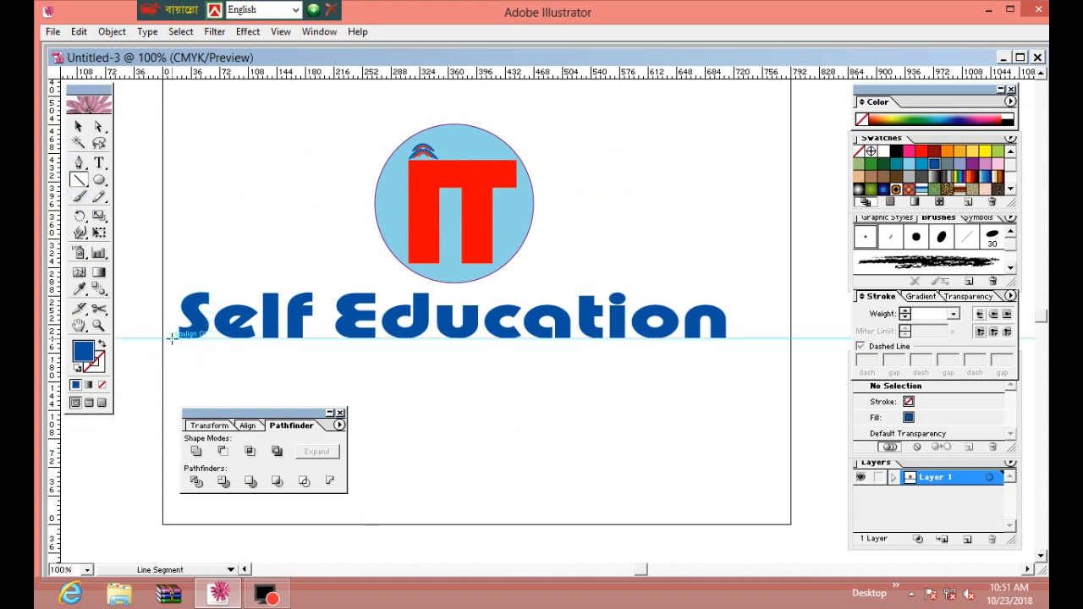
left_click_drag(171, 338, 453, 305)
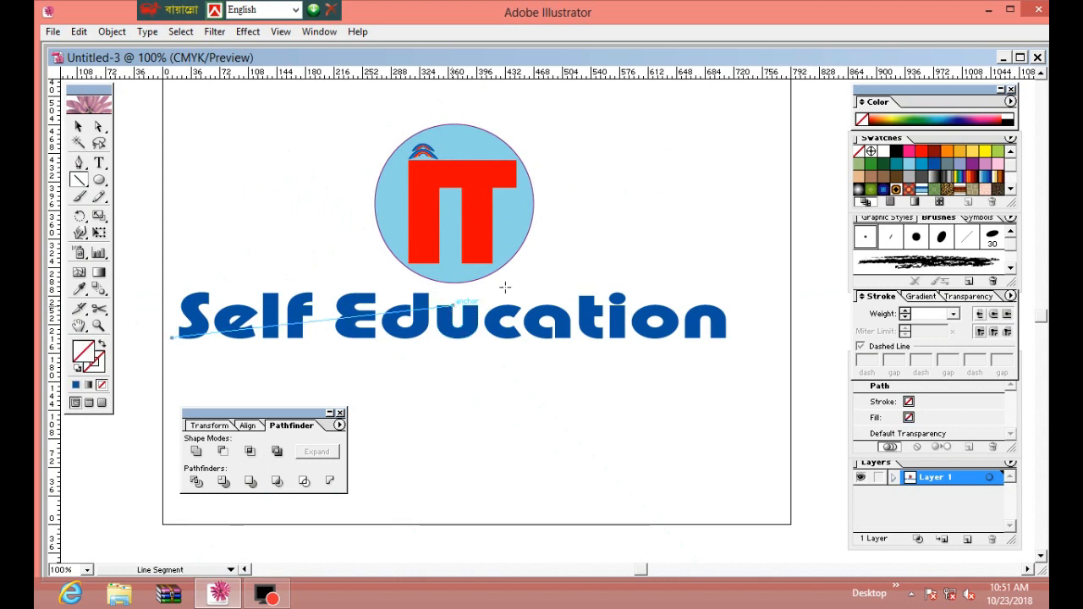
- Split the letters crossed by the diagonal line using Divide Objects Below, and clear the selection
left_click(78, 126)
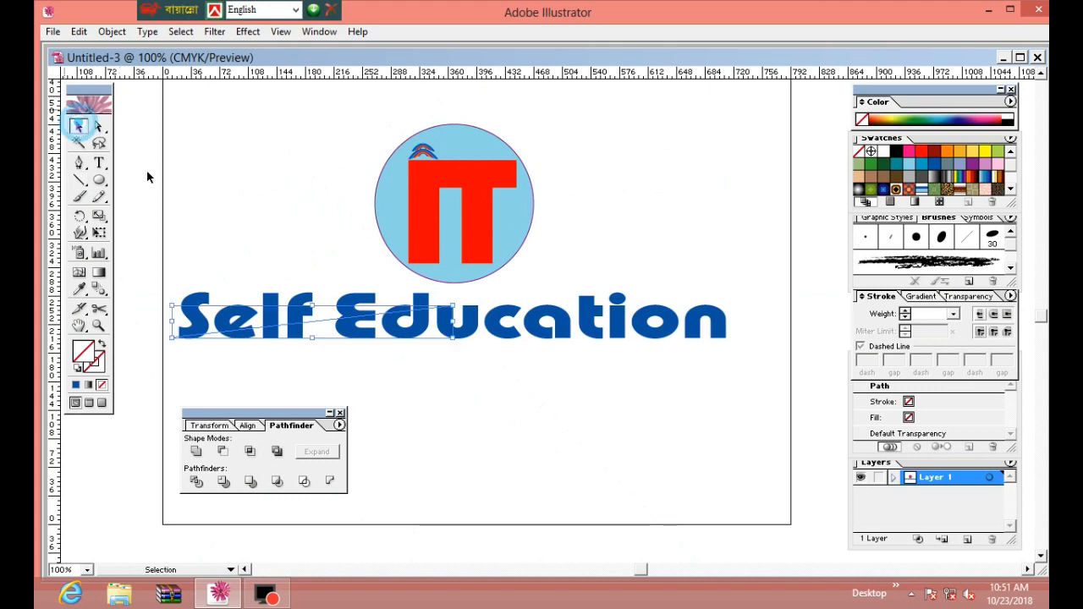
left_click(101, 32)
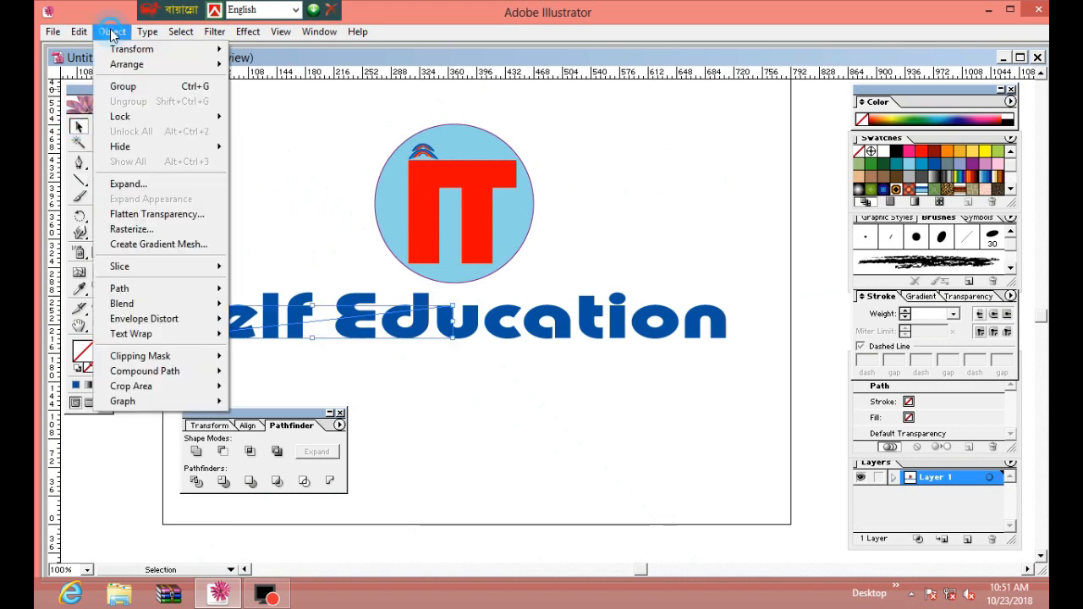
mouse_move(174, 290)
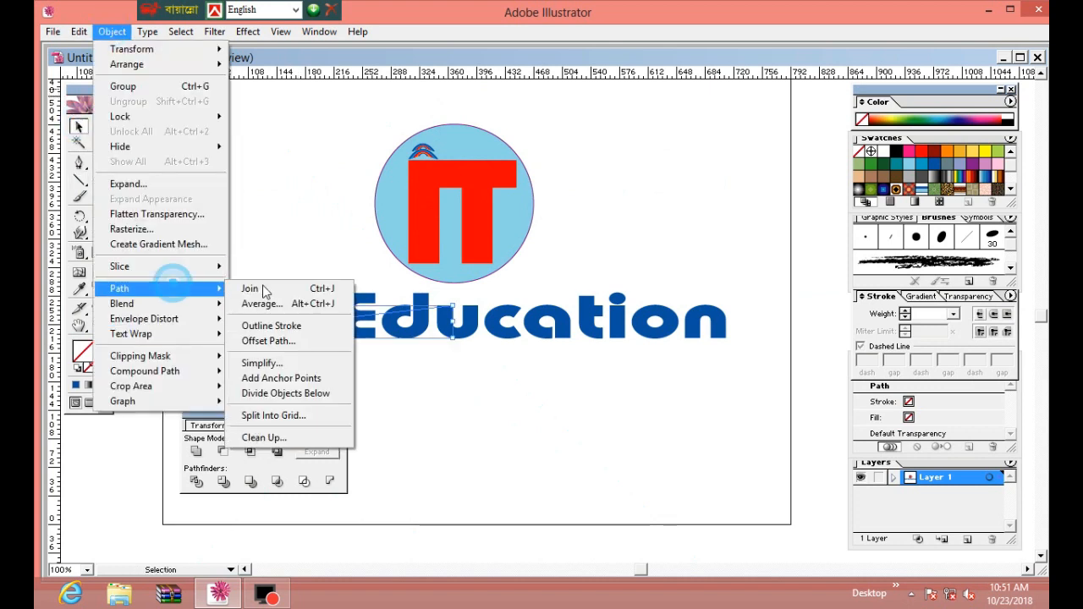
left_click(307, 387)
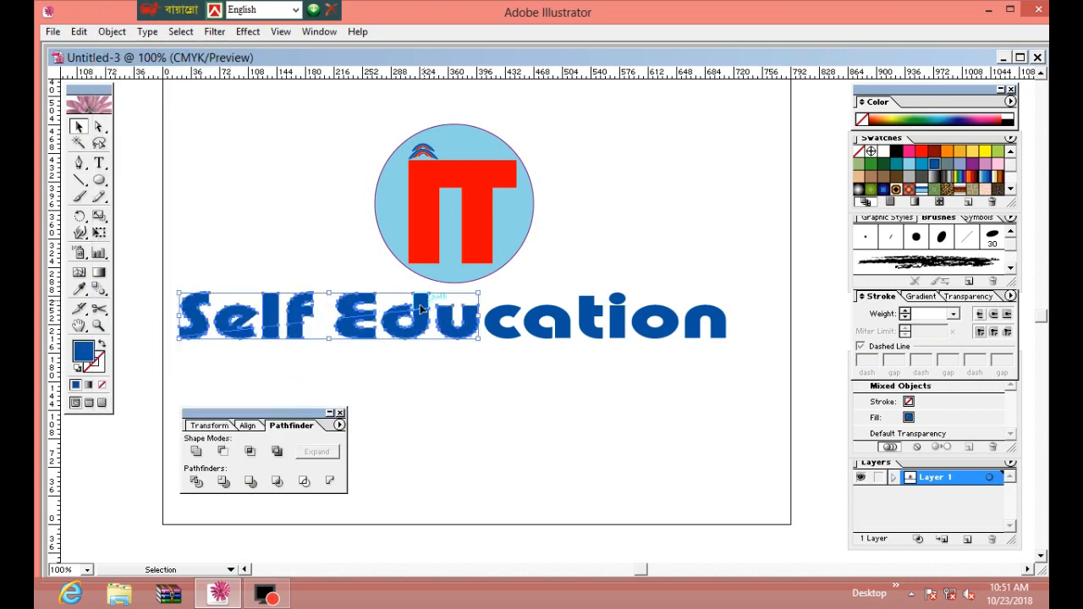
right_click(416, 311)
left_click(171, 283)
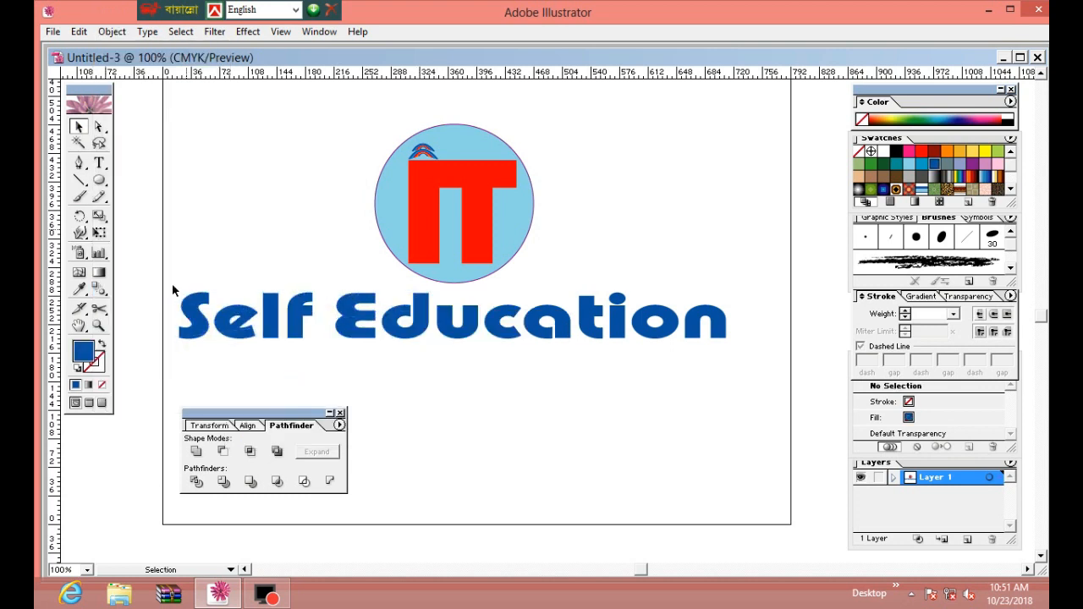
- Group the lower pieces of the divided letters S, e, l, f, E and d, and fill them with red
left_click(428, 436, "ctrl")
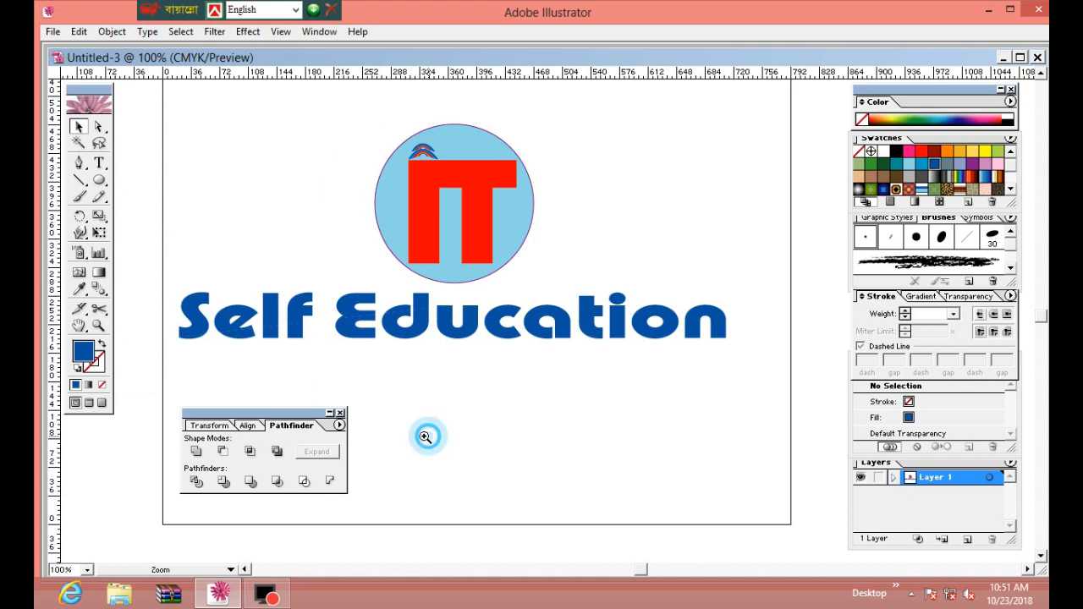
left_click(428, 435, "ctrl")
left_click(426, 421, "ctrl")
left_click_drag(406, 190, 481, 415)
left_click_drag(464, 233, 380, 401)
left_click_drag(464, 181, 380, 365)
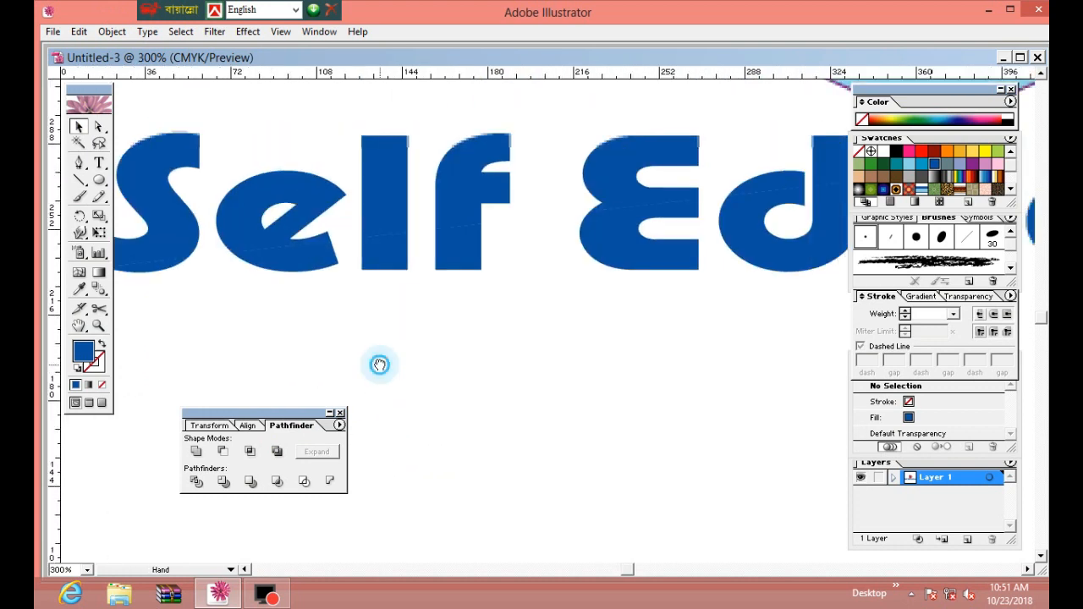
left_click(160, 271)
left_click(296, 269, "shift")
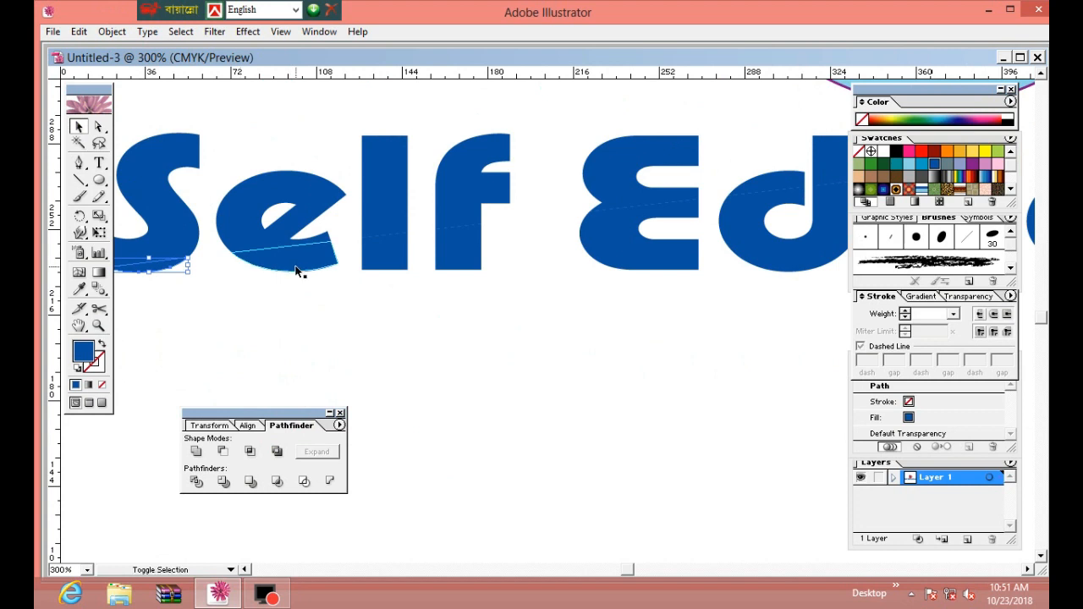
left_click(389, 261, "shift")
left_click(447, 250, "shift")
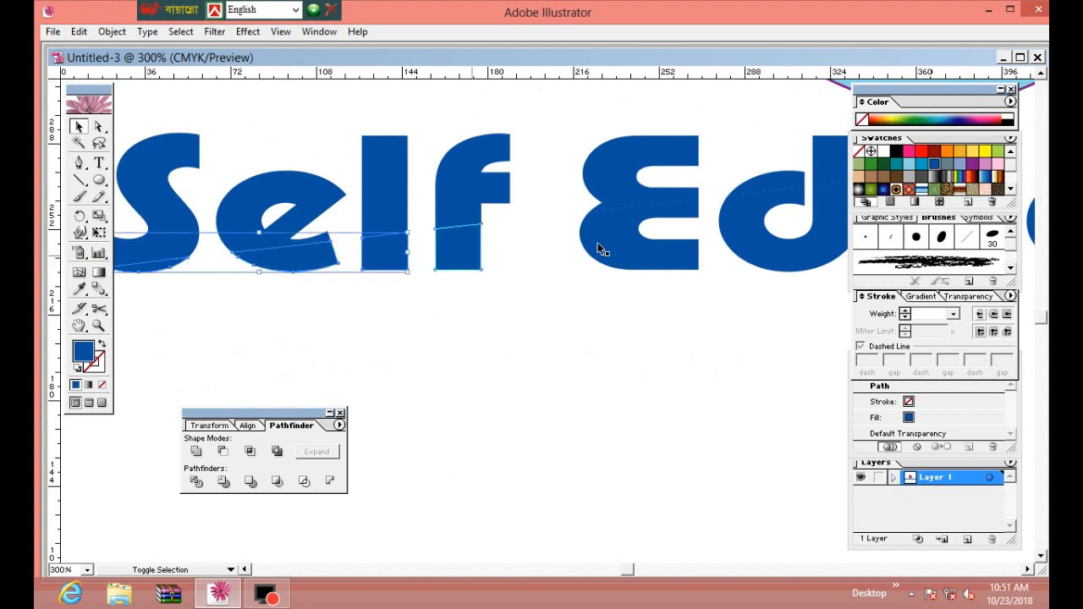
left_click(648, 242, "shift")
left_click(740, 229, "shift")
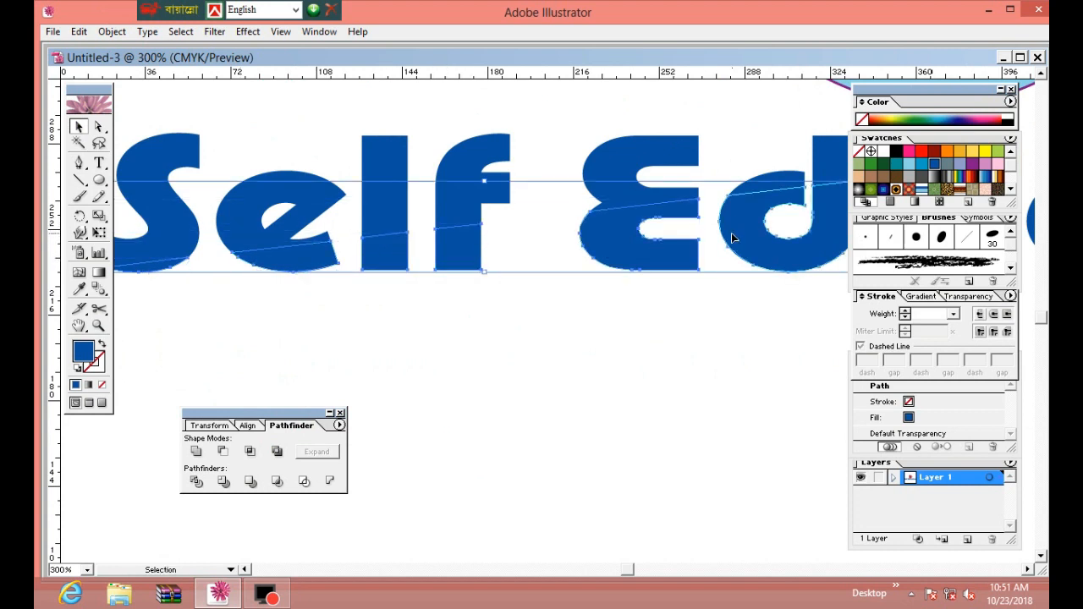
scroll(744, 241, "right", 3)
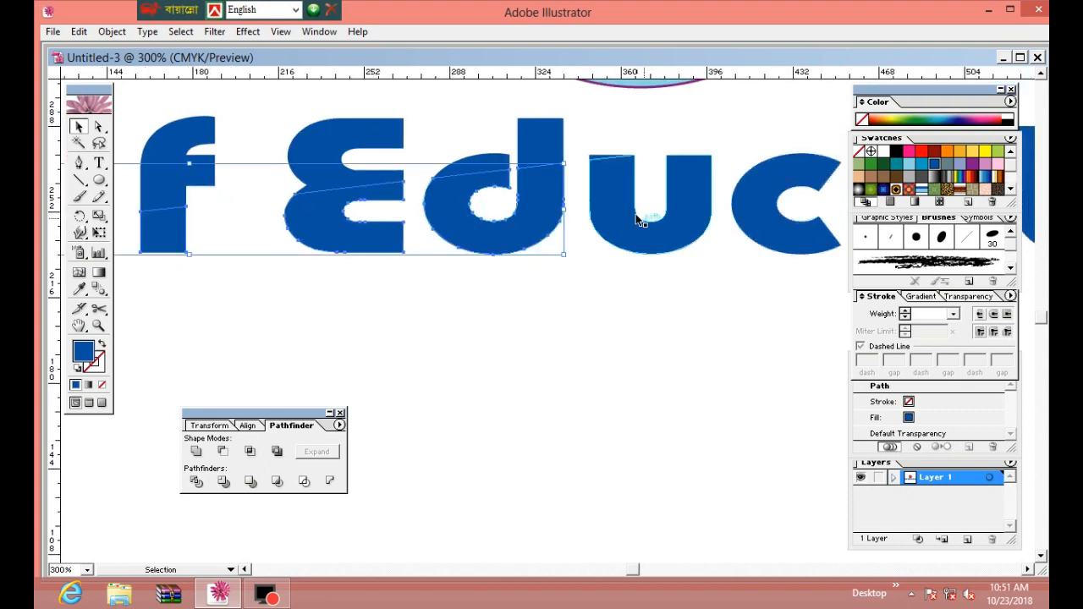
key("shift")
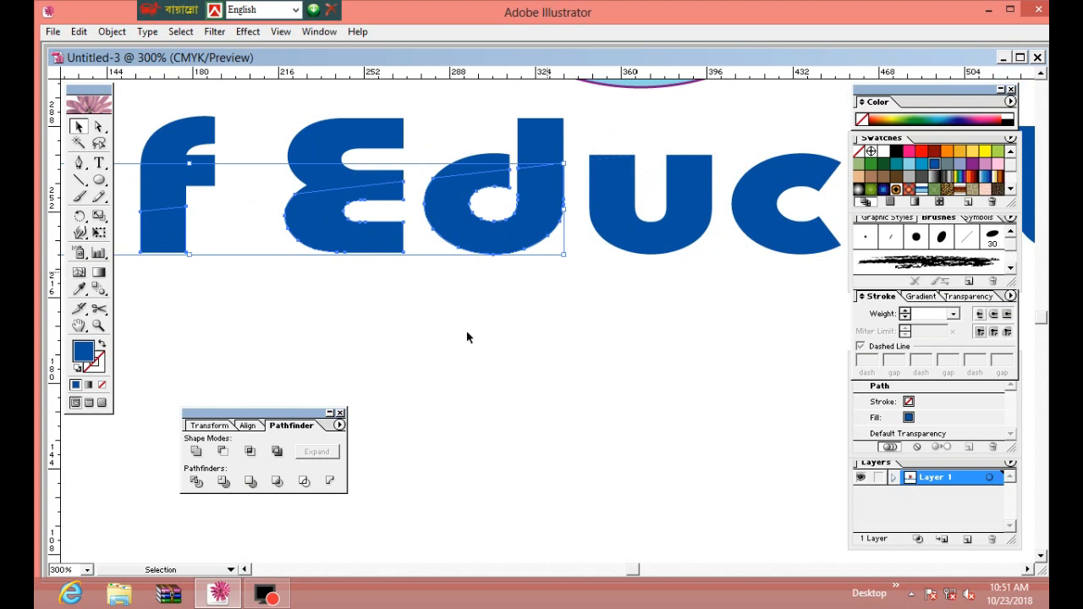
key("ctrl+g")
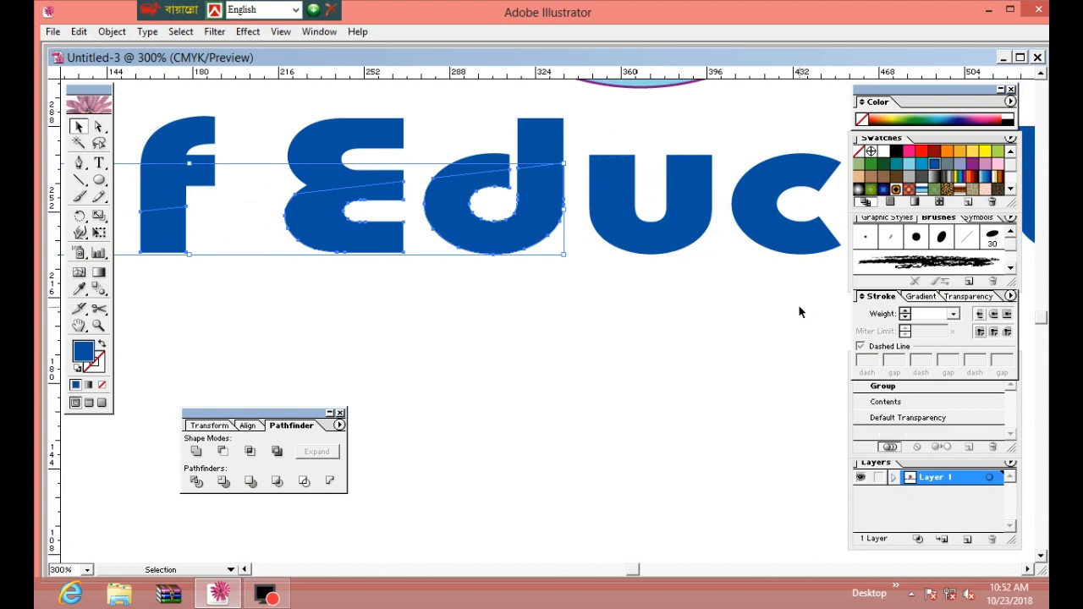
left_click(922, 151)
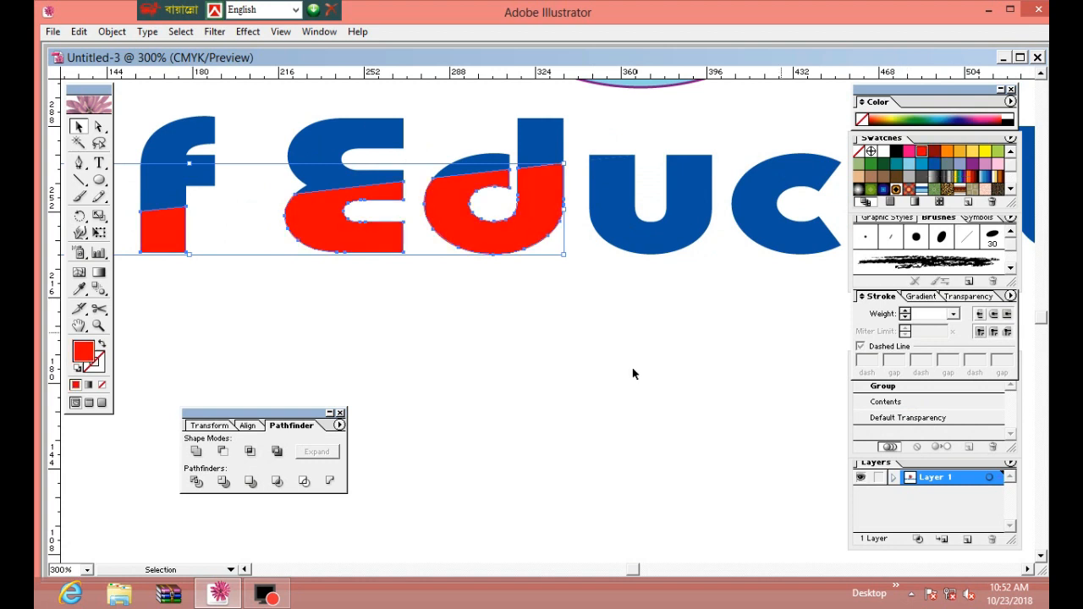
left_click_drag(461, 318, 551, 454)
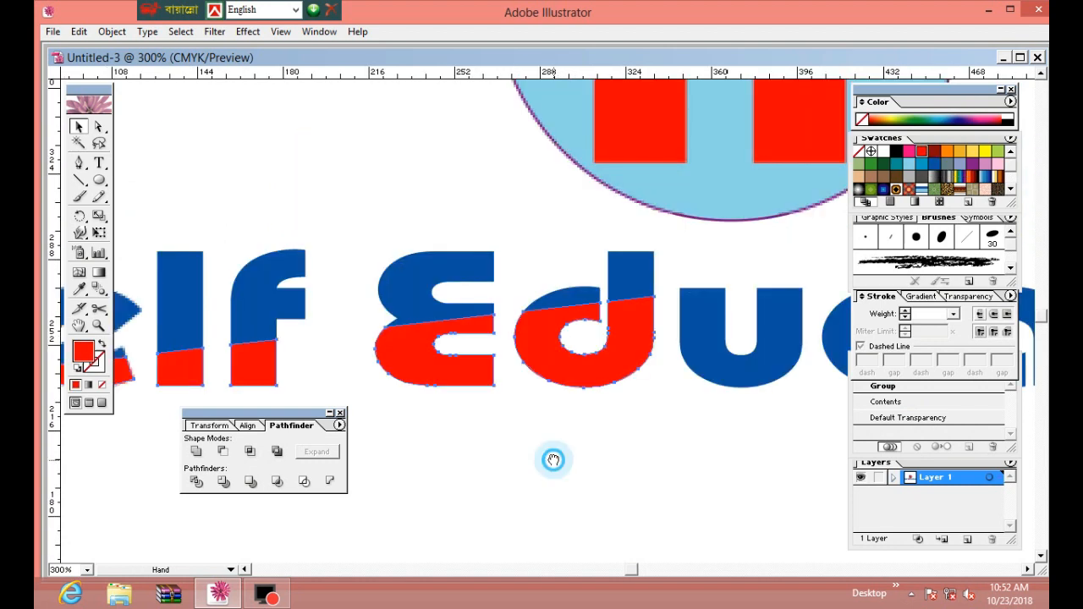
left_click(687, 296)
left_click(640, 282, "shift")
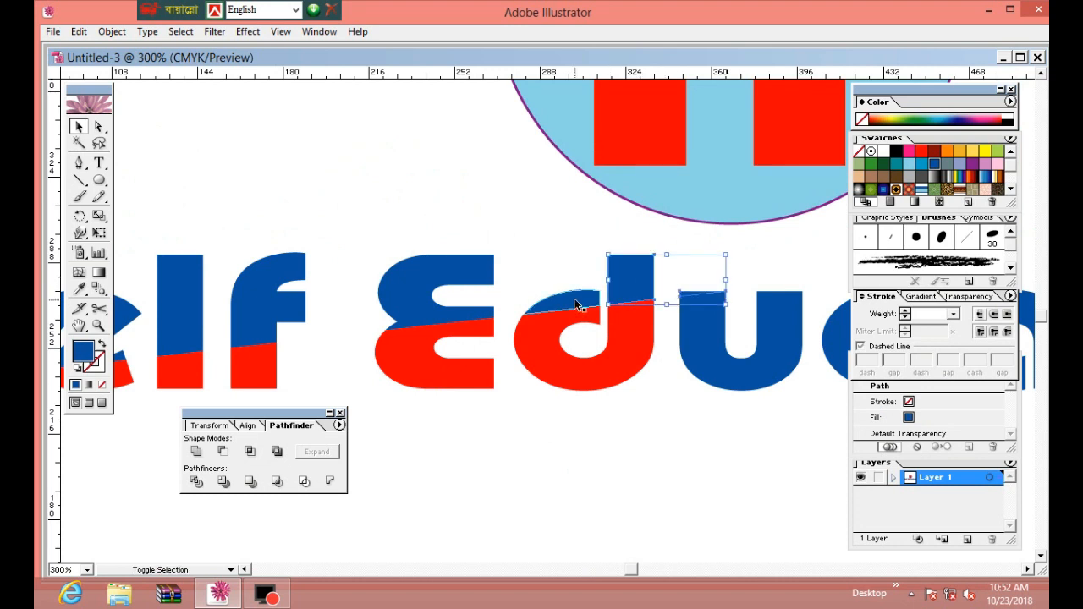
left_click(461, 269, "shift")
left_click(254, 305, "shift")
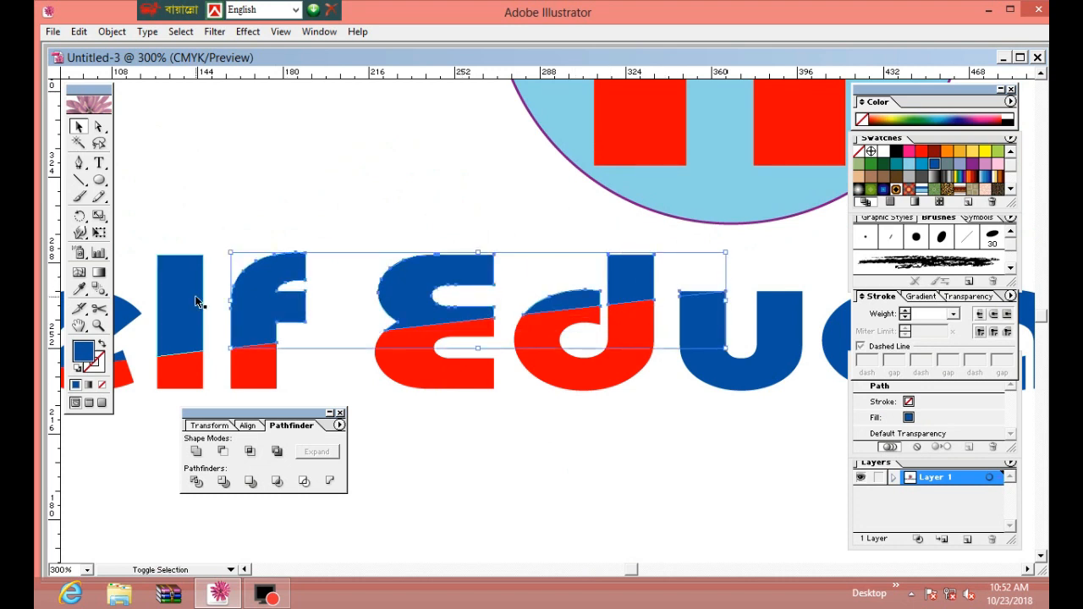
left_click(190, 305, "shift")
left_click_drag(230, 300, 539, 287)
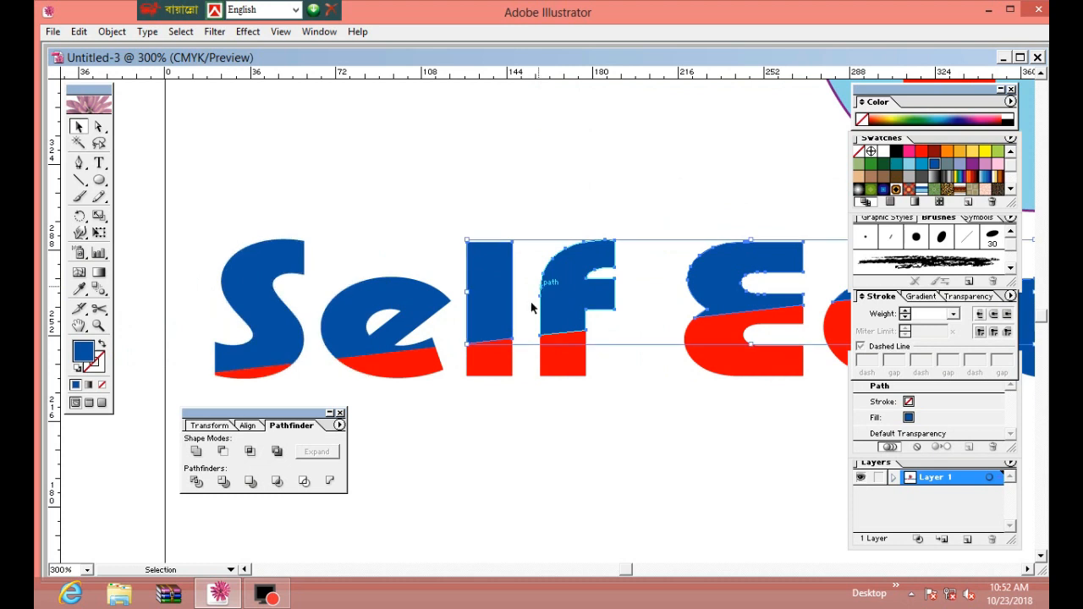
left_click(403, 295)
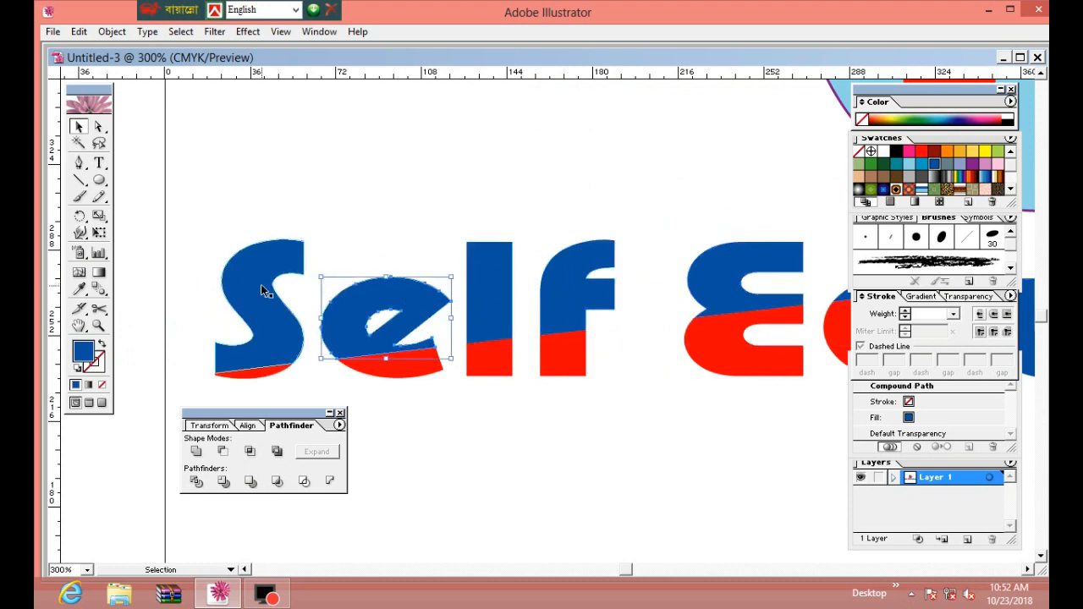
- Group the upper pieces of the letters S, e, l, f, E, d and the left stem of the u, and fill them with a lighter blue
left_click(261, 284)
left_click(404, 313, "shift")
left_click(488, 273, "shift")
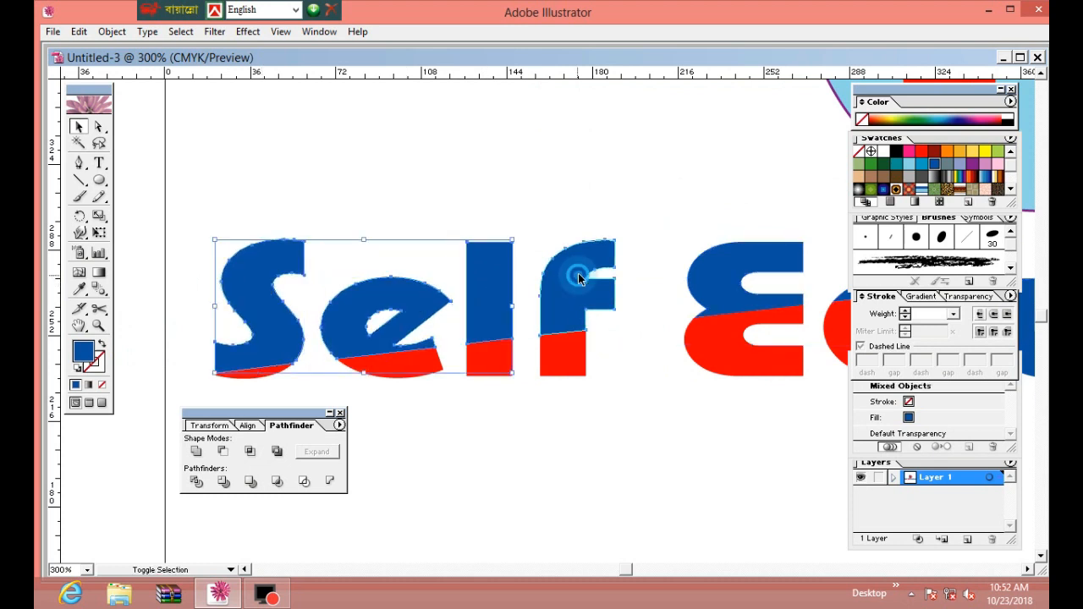
left_click(578, 273, "shift")
left_click(704, 271, "shift")
key("space")
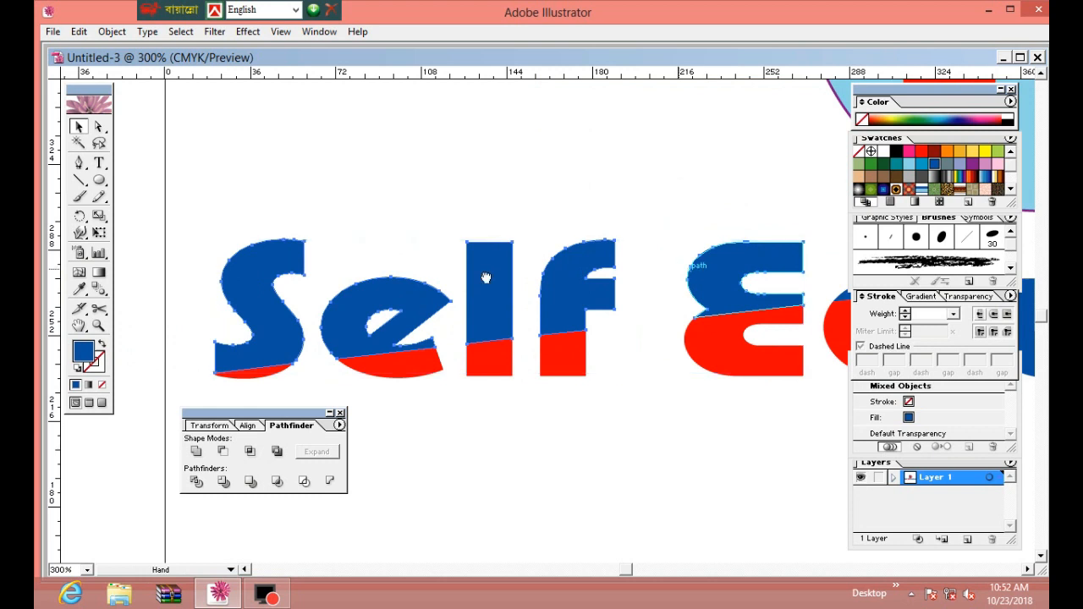
left_click_drag(487, 277, 182, 279)
left_click(618, 275, "shift")
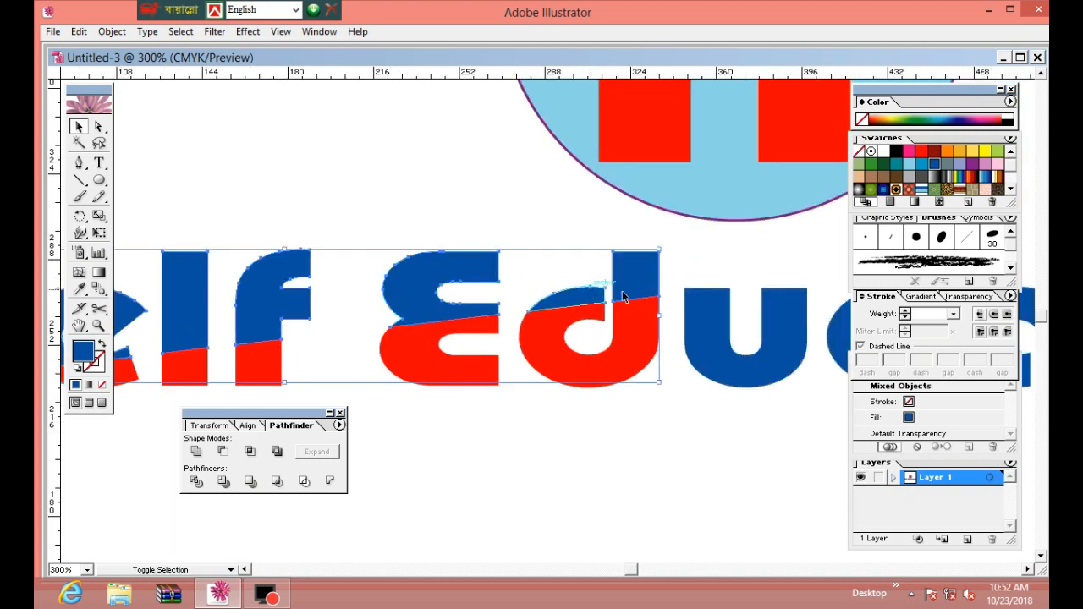
left_click(709, 292, "shift")
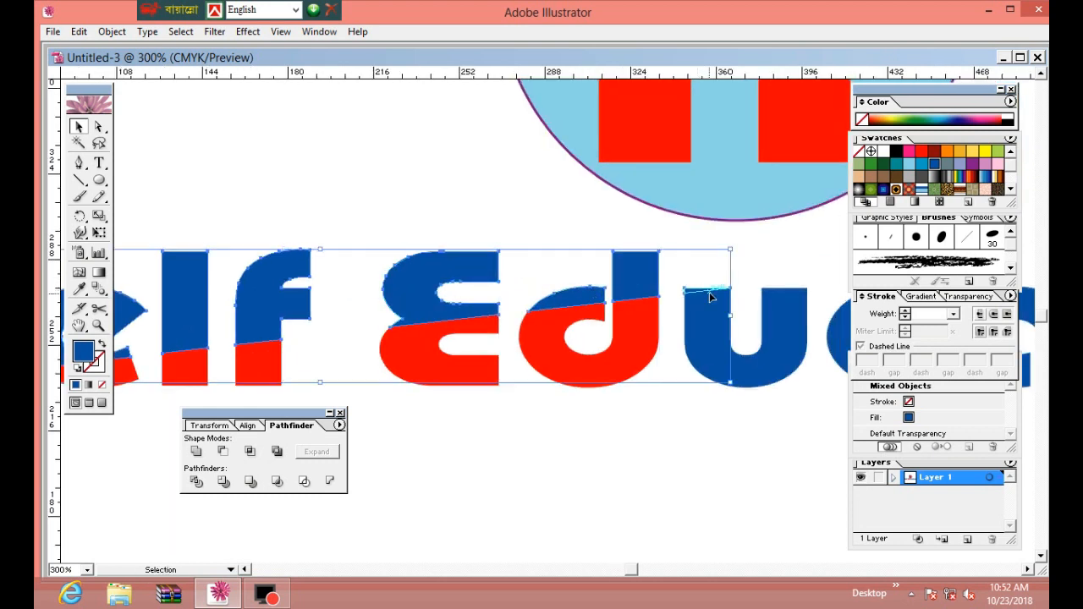
key("ctrl+g")
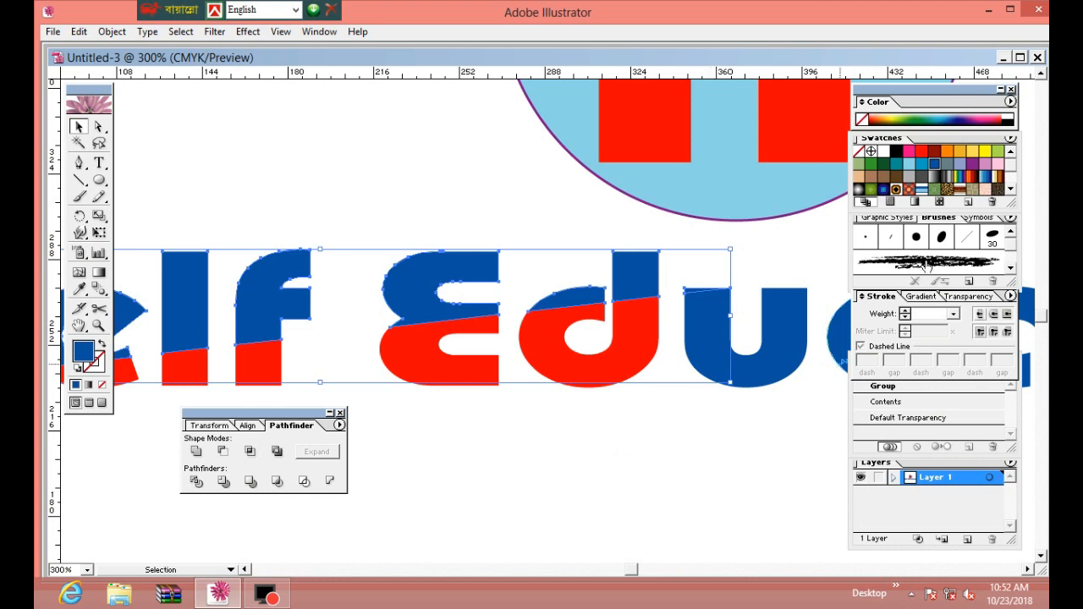
left_click(921, 164)
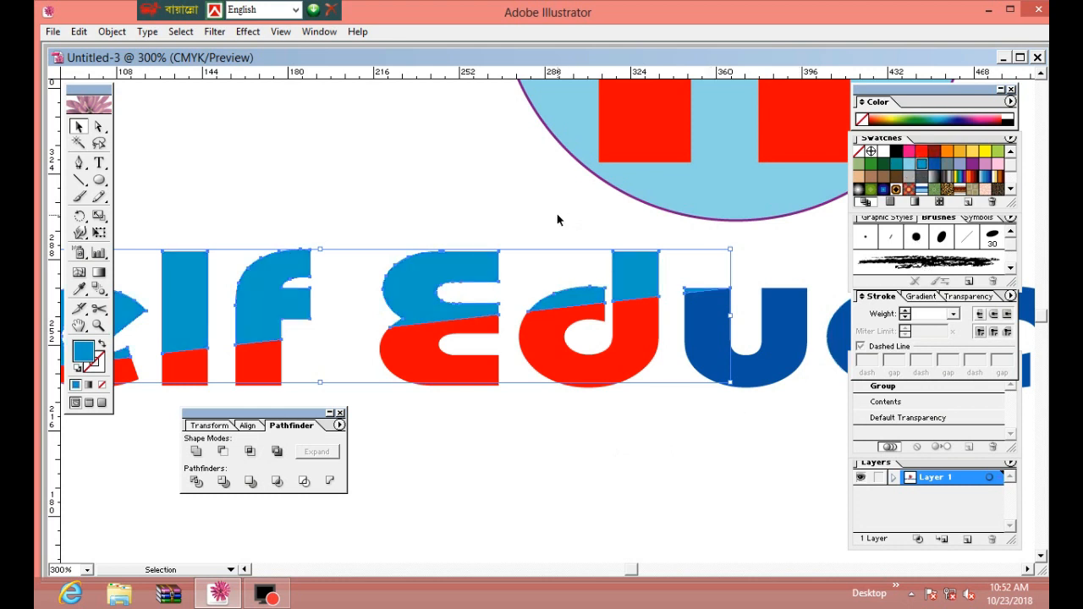
left_click(580, 226)
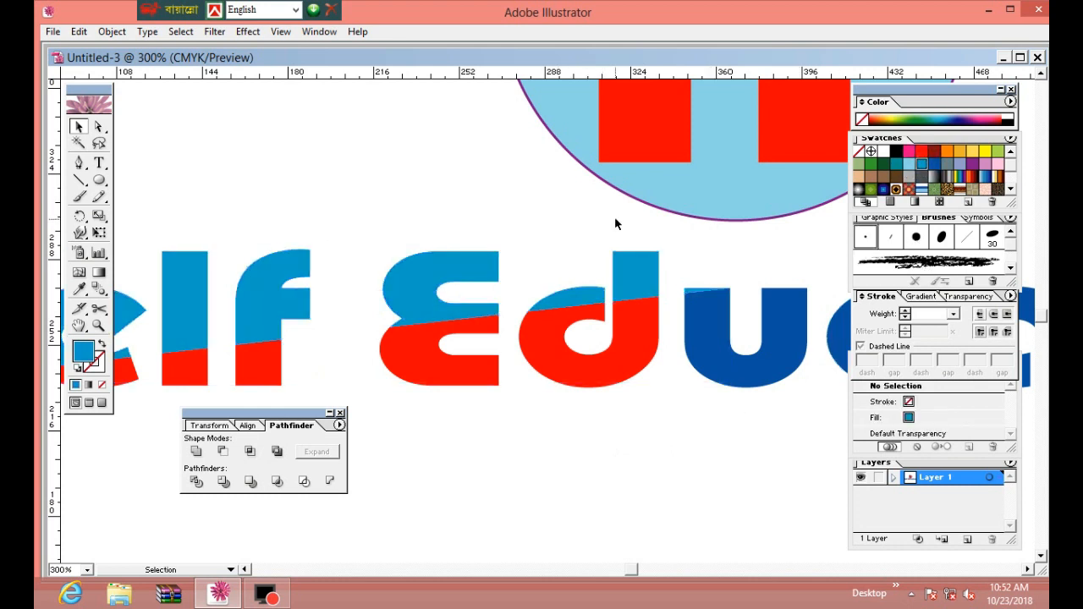
- Draw a slightly falling line segment across "ucation", from the top of the "u" to the base of the "n"
key("space")
left_click_drag(696, 457, 423, 488)
left_click_drag(672, 528, 502, 463)
left_click_drag(417, 427, 367, 414)
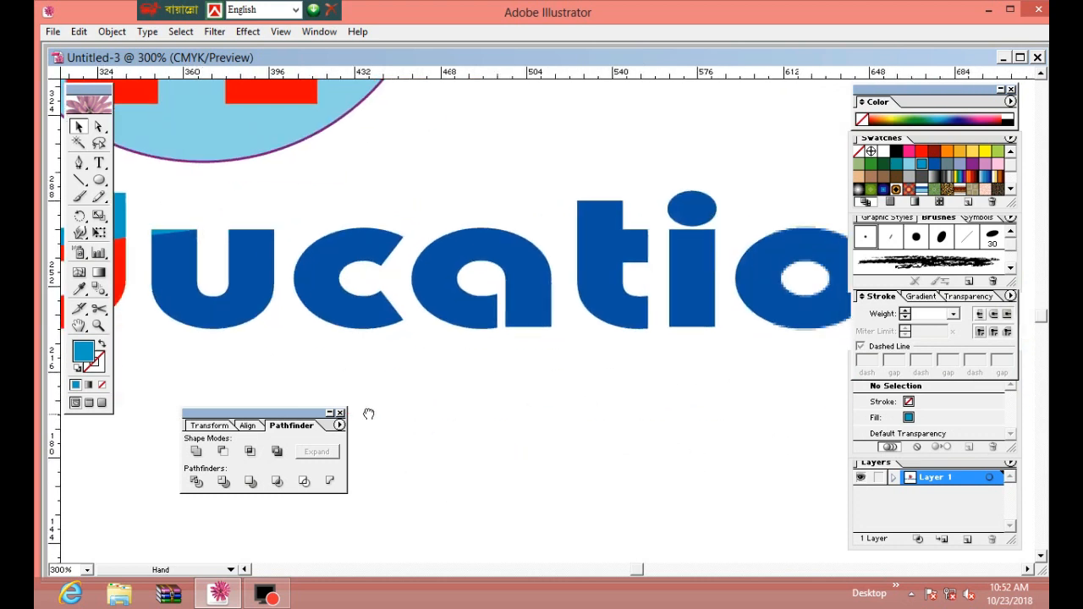
key("ctrl+alt+space")
left_click(559, 433)
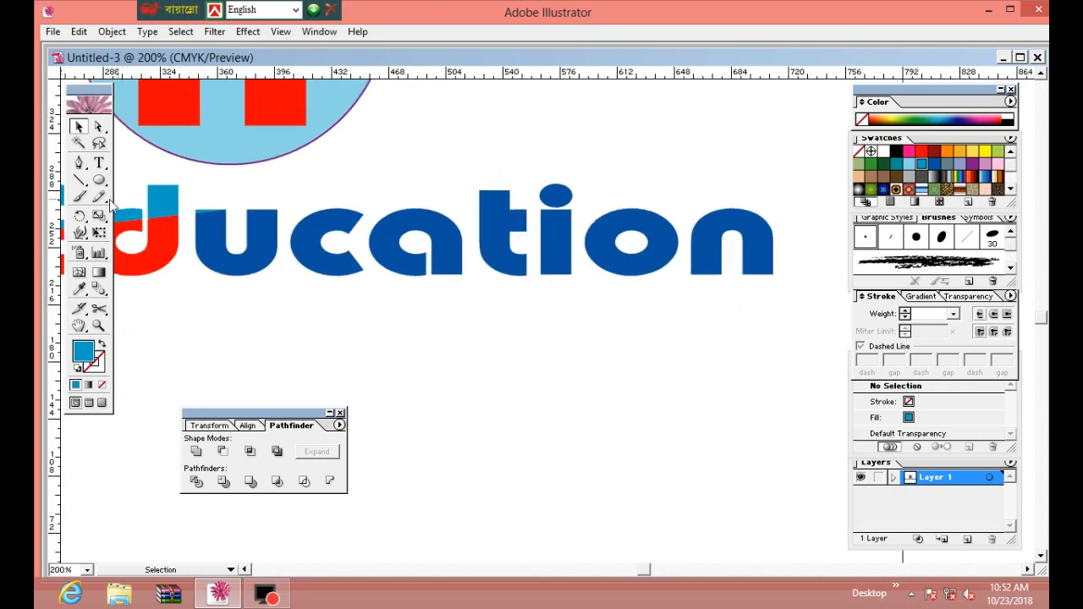
left_click(79, 180)
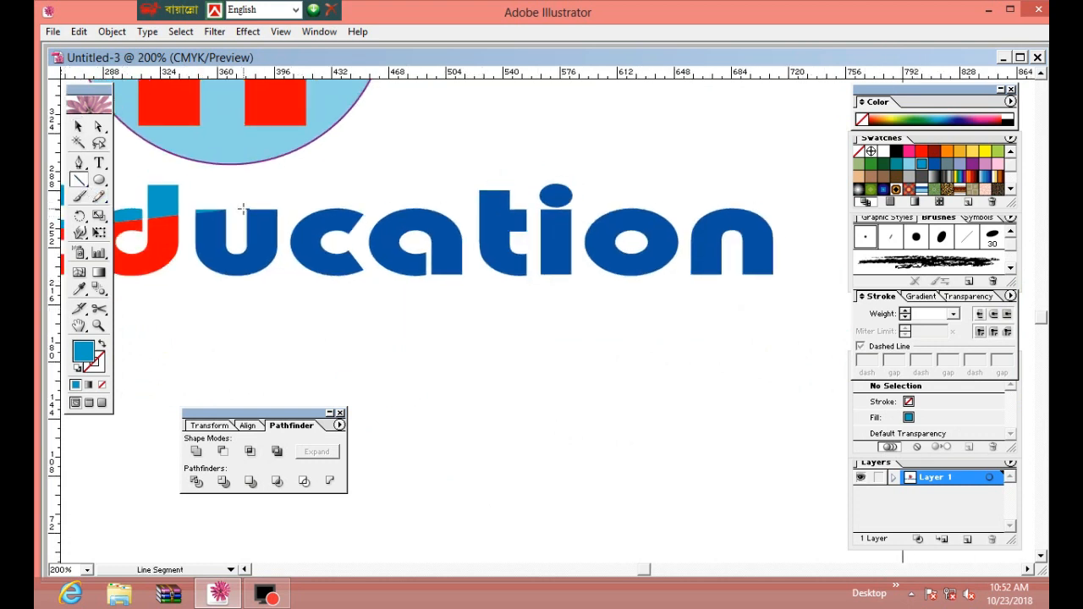
left_click_drag(241, 208, 779, 273)
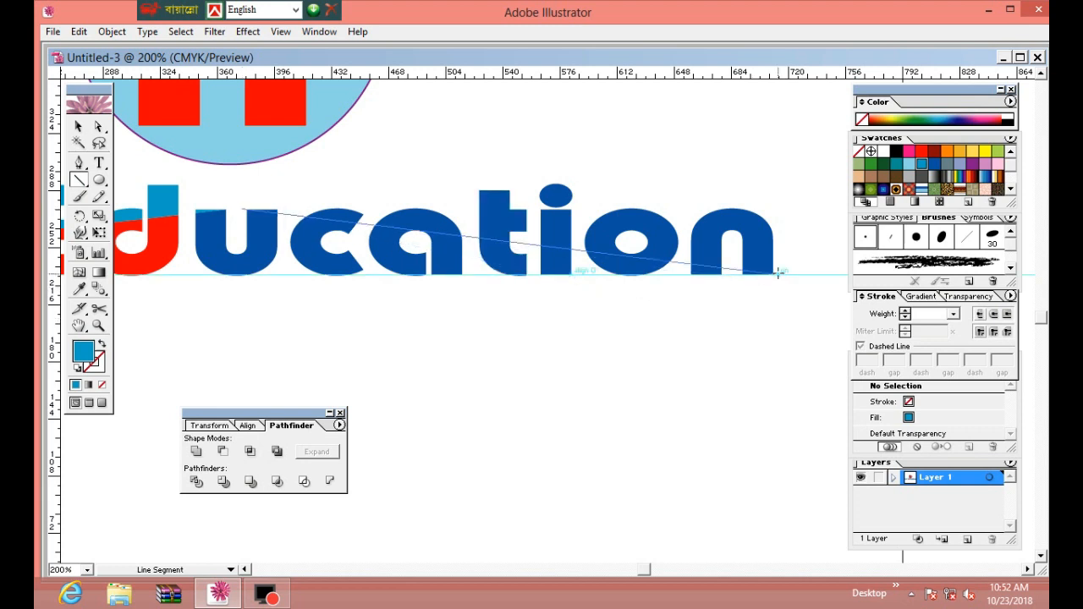
left_click_drag(779, 273, 778, 272)
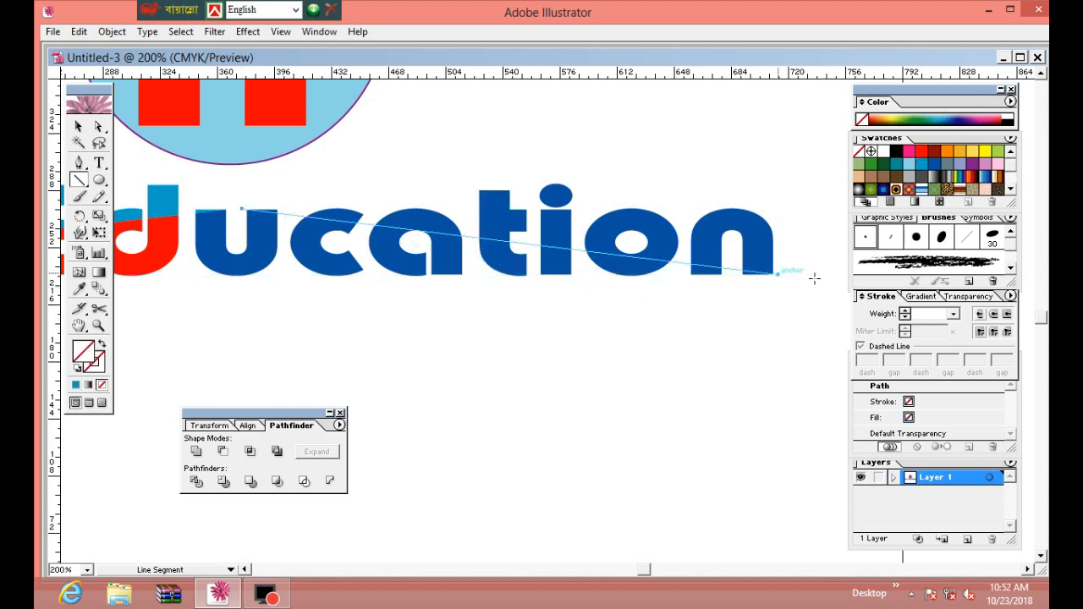
- Split the letters crossed by the falling line using Divide Objects Below, and clear the selection
left_click(80, 126)
left_click(112, 31)
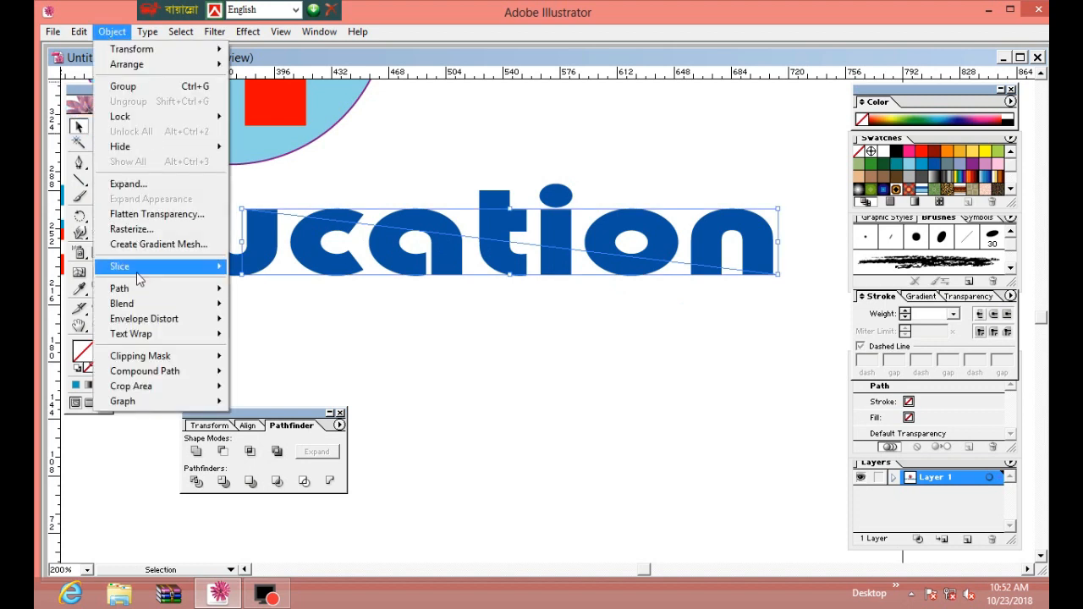
mouse_move(146, 291)
left_click(317, 392)
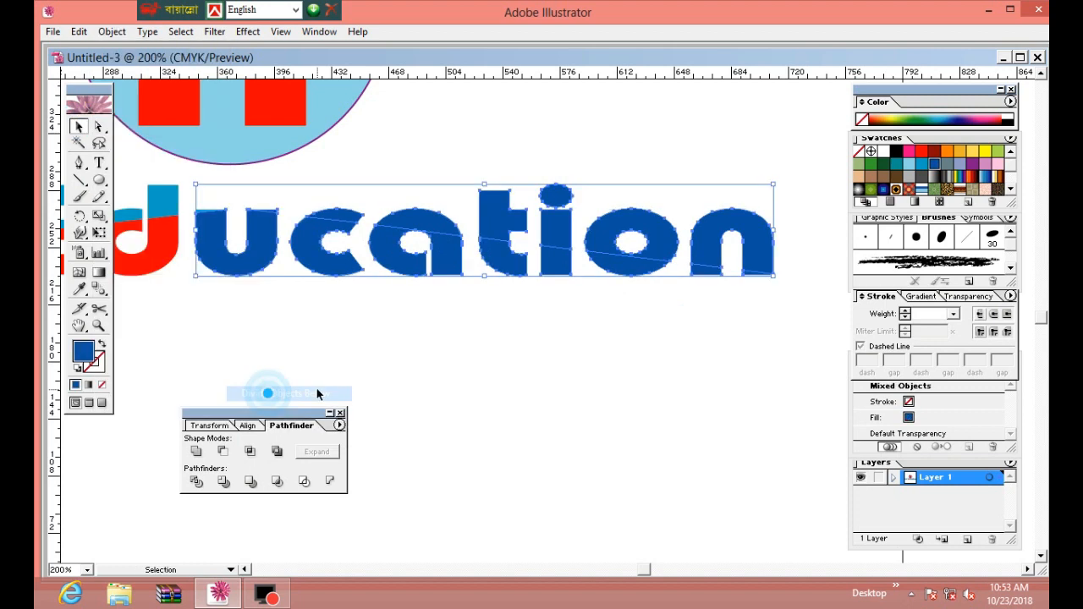
left_click(295, 306)
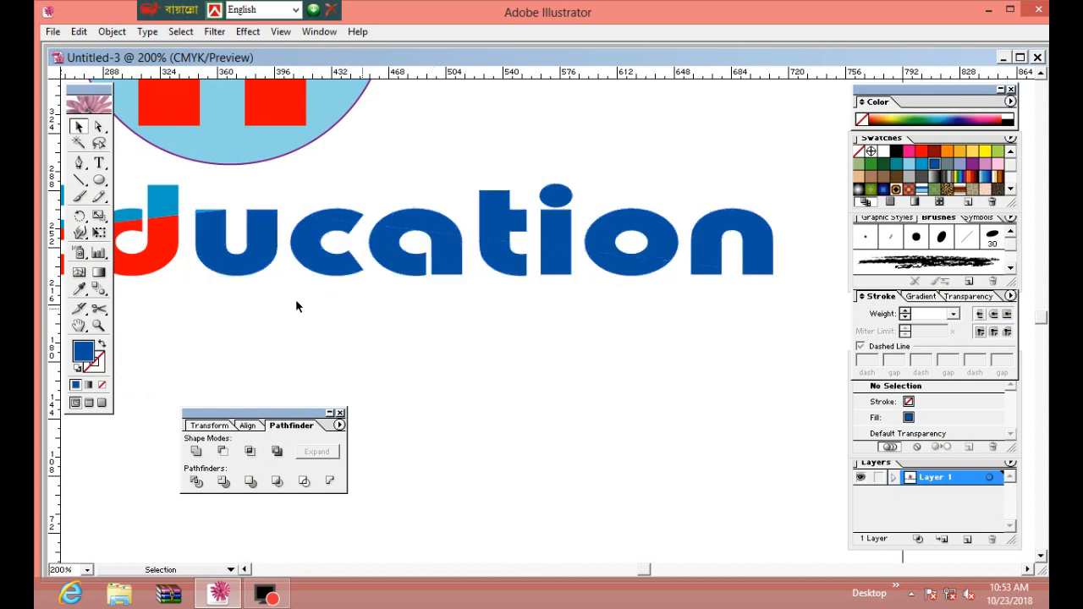
- Group the lower pieces of the divided letters u, c, a, t, i, o and n, and fill them with red
left_click(252, 262)
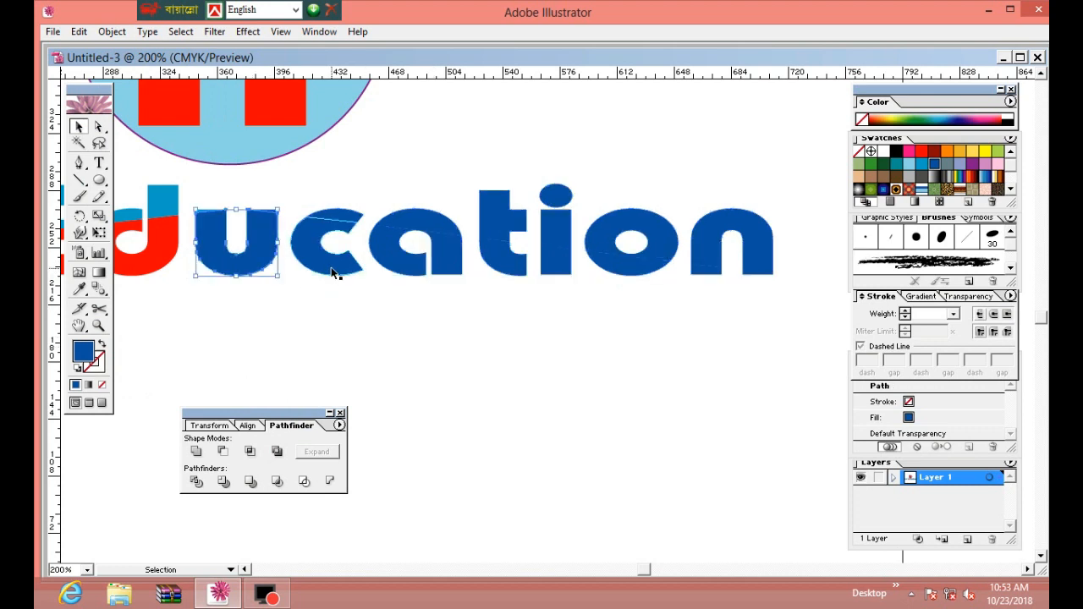
left_click(335, 269, "shift")
left_click(396, 259, "shift")
left_click(498, 268, "shift")
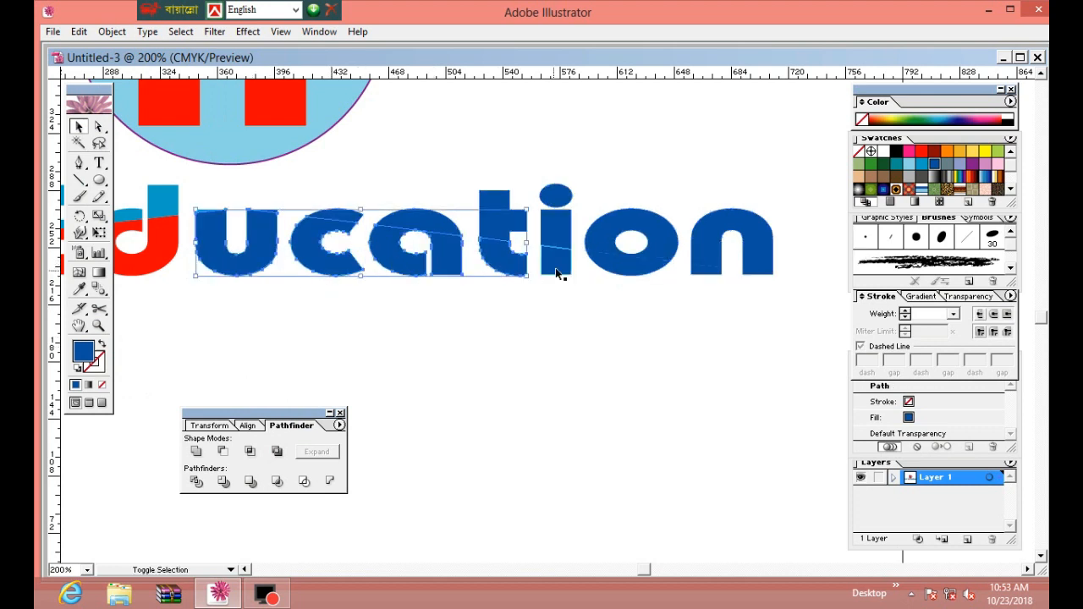
left_click(557, 274, "shift")
left_click(666, 267, "shift")
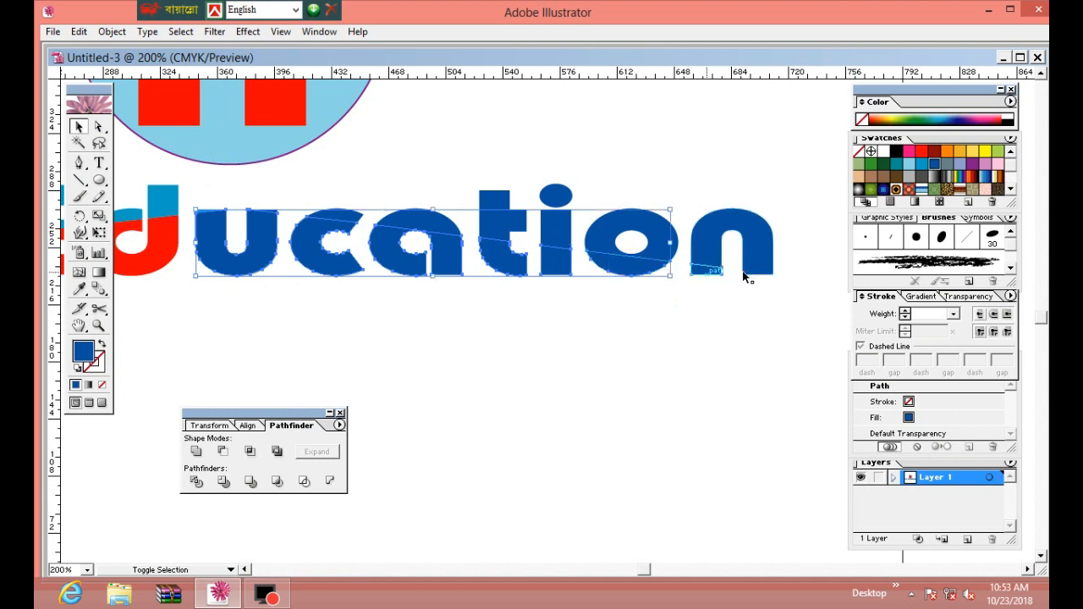
left_click(748, 276, "shift")
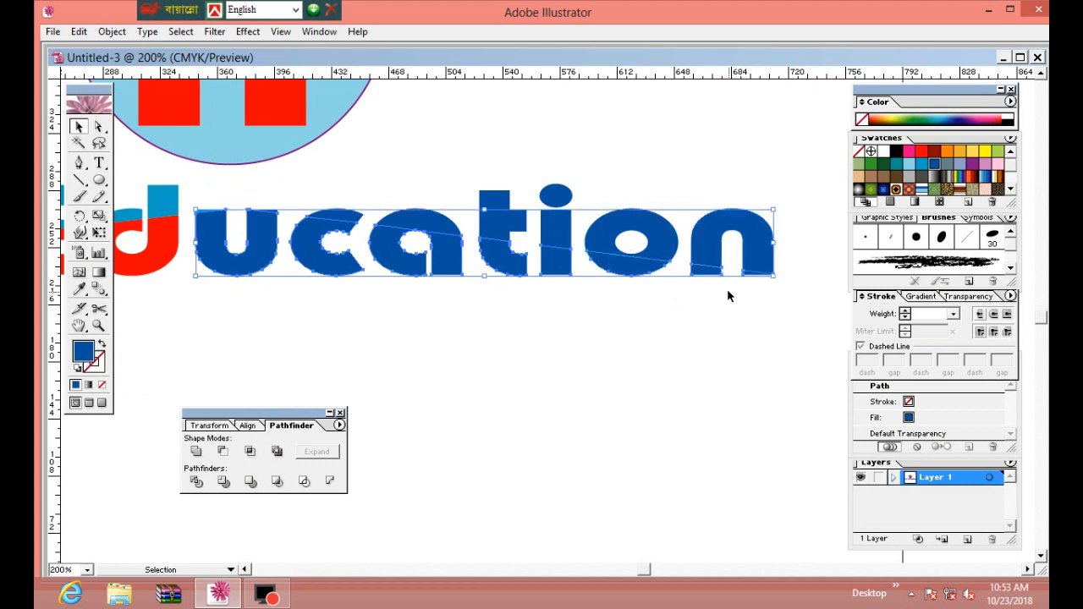
key("ctrl+g")
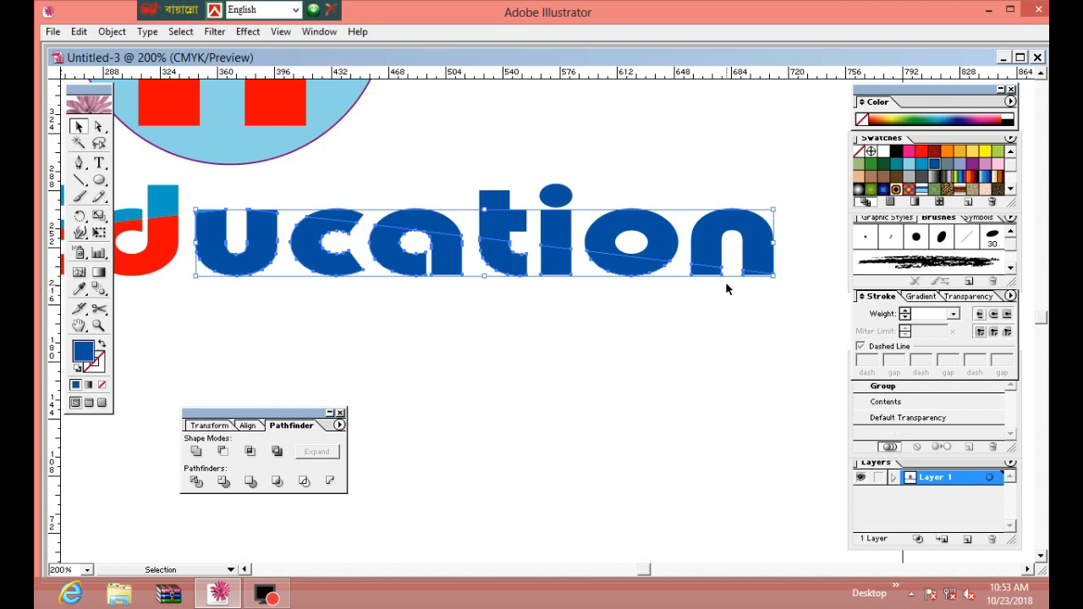
left_click(922, 158)
- Group the upper pieces of the letters u, c, a, t, i, o and n, including the i's dot, and fill them with the lighter blue
left_click(768, 229)
left_click(736, 226)
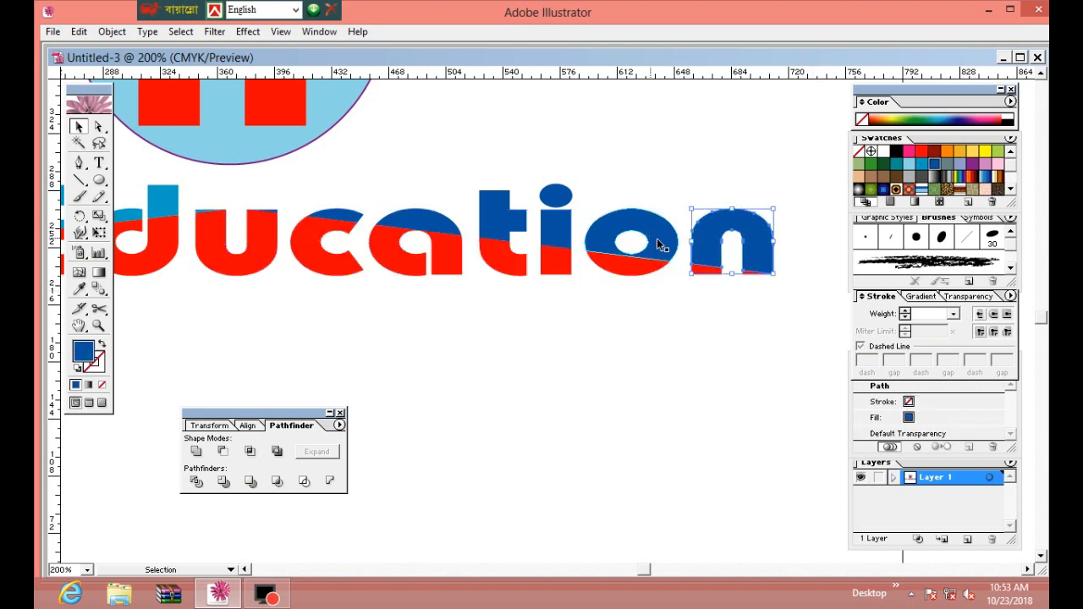
left_click(658, 238, "shift")
left_click(565, 226, "shift")
left_click(559, 196, "shift")
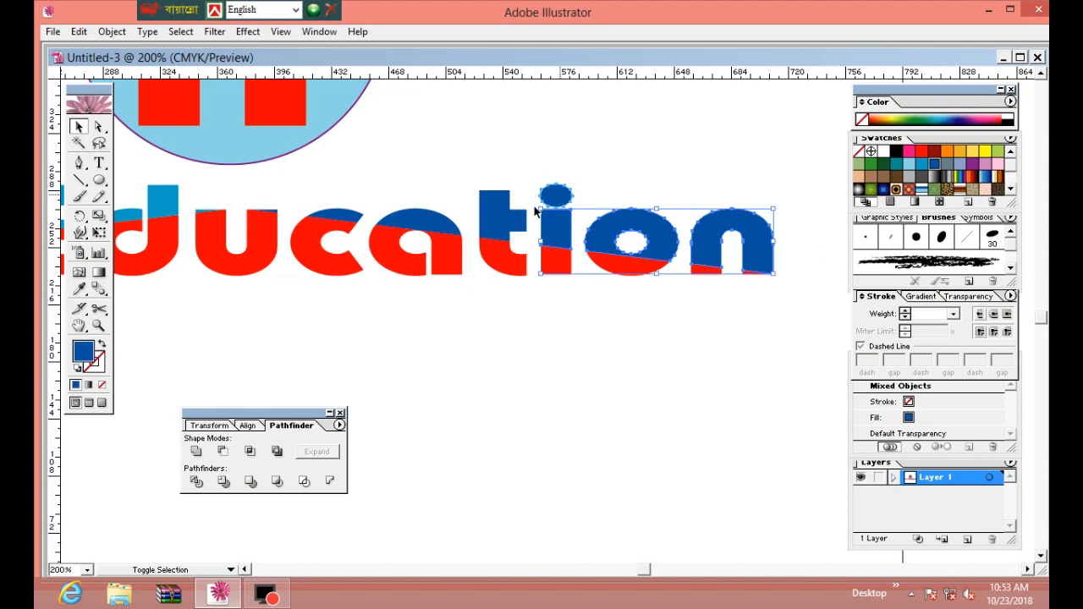
left_click(514, 213, "shift")
left_click(418, 224, "shift")
left_click(353, 222, "shift")
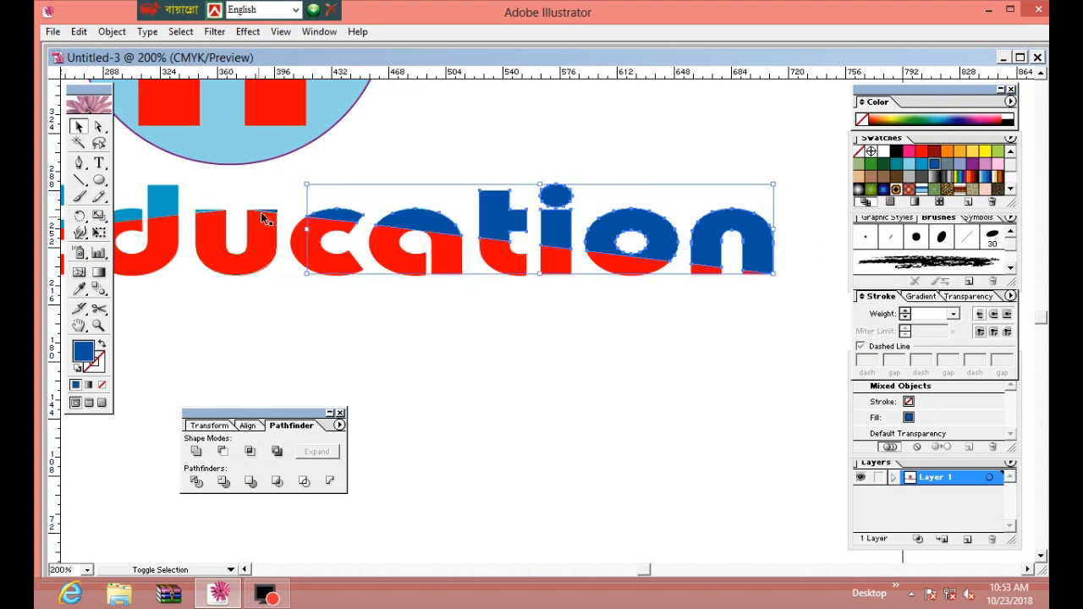
left_click(271, 211, "shift")
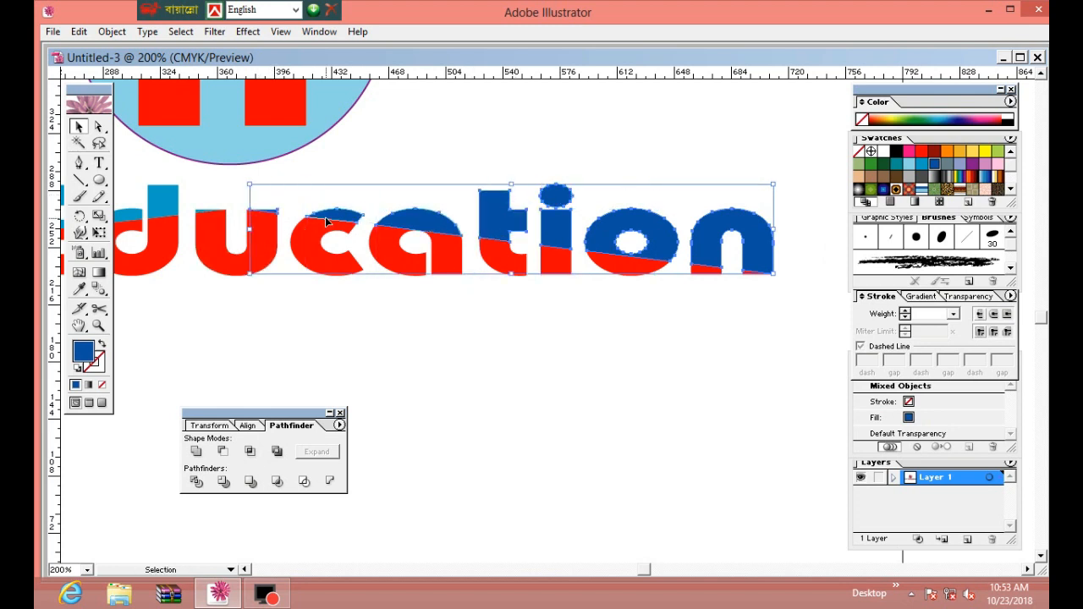
left_click(496, 418)
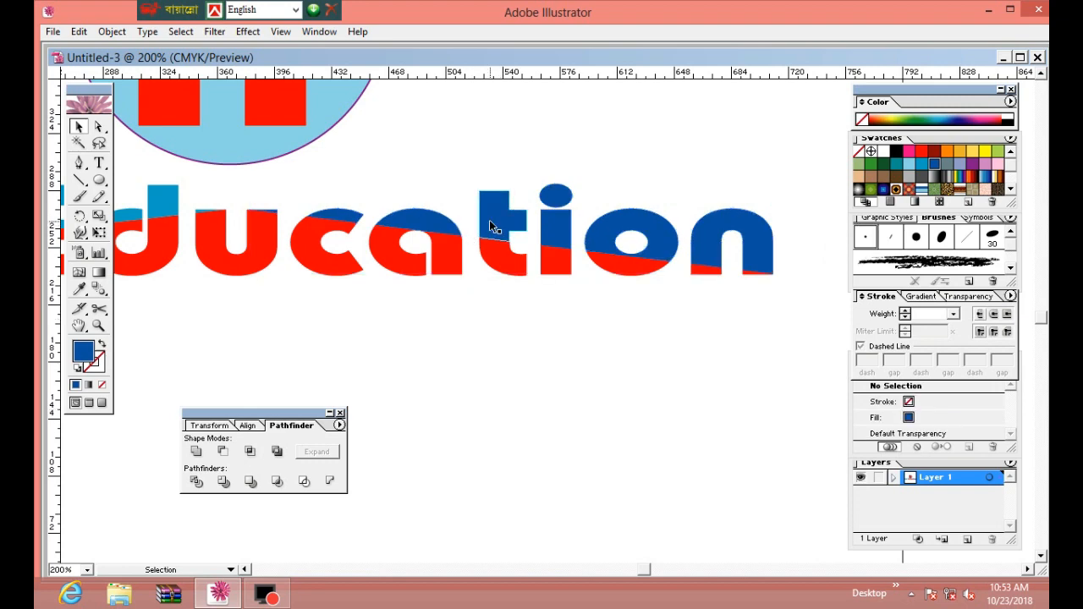
left_click(494, 226)
left_click(922, 165)
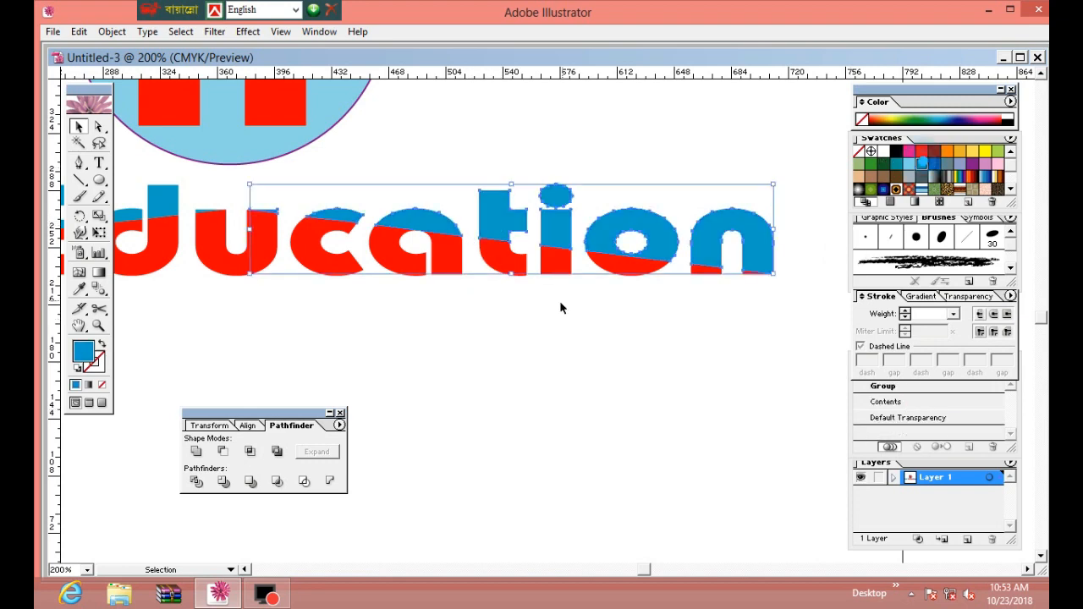
- Change the fill of both upper-piece groups, across "Self Ed" and "ucation", to red
key("z")
left_click(488, 310, "alt")
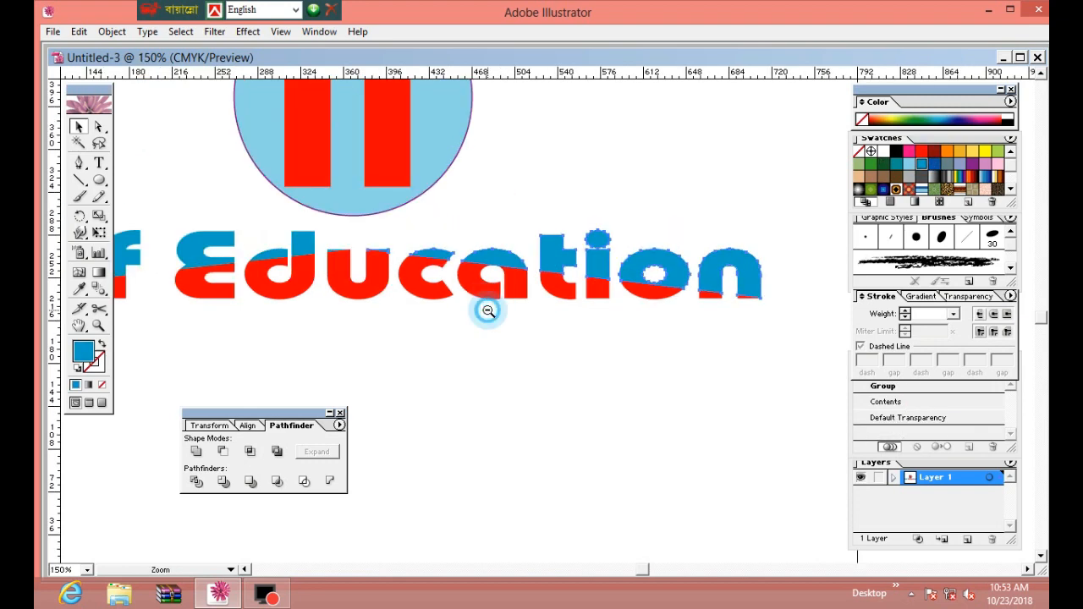
left_click(484, 309, "alt")
key("v")
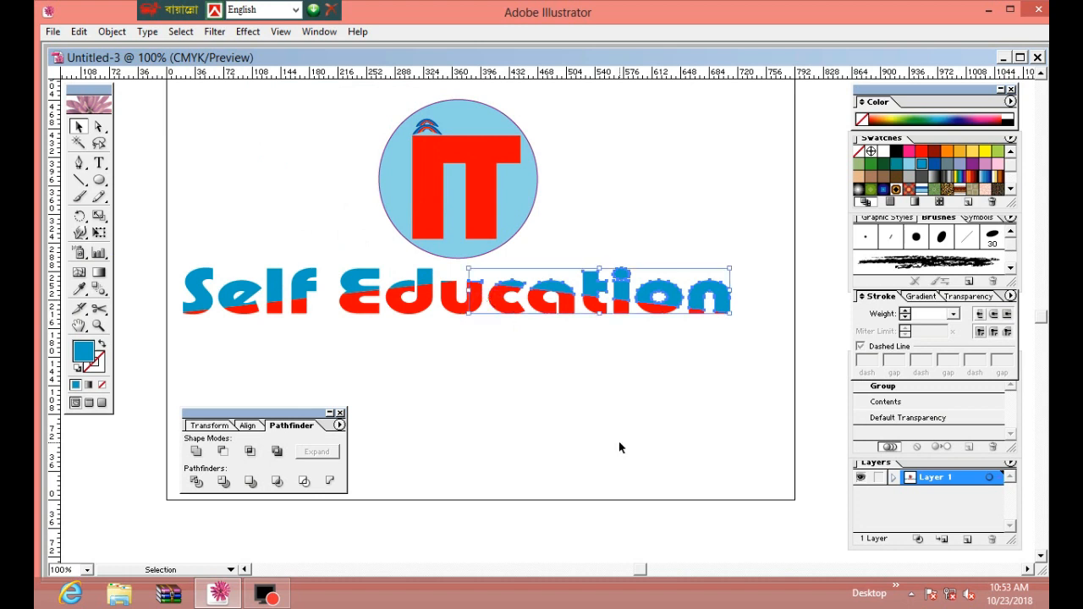
left_click(422, 278)
left_click(453, 408)
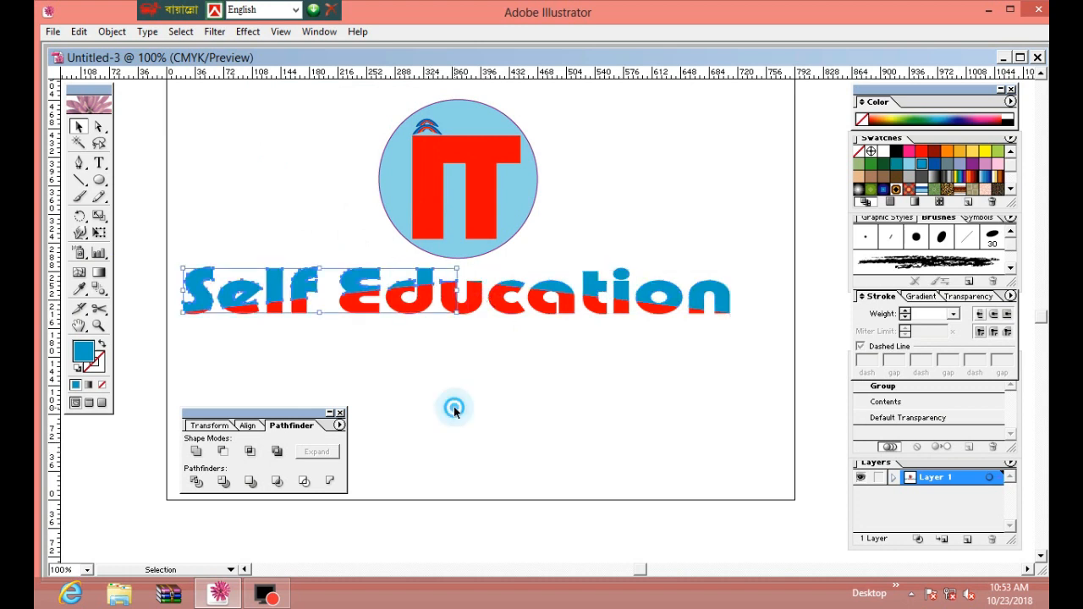
left_click(428, 285)
left_click(922, 151)
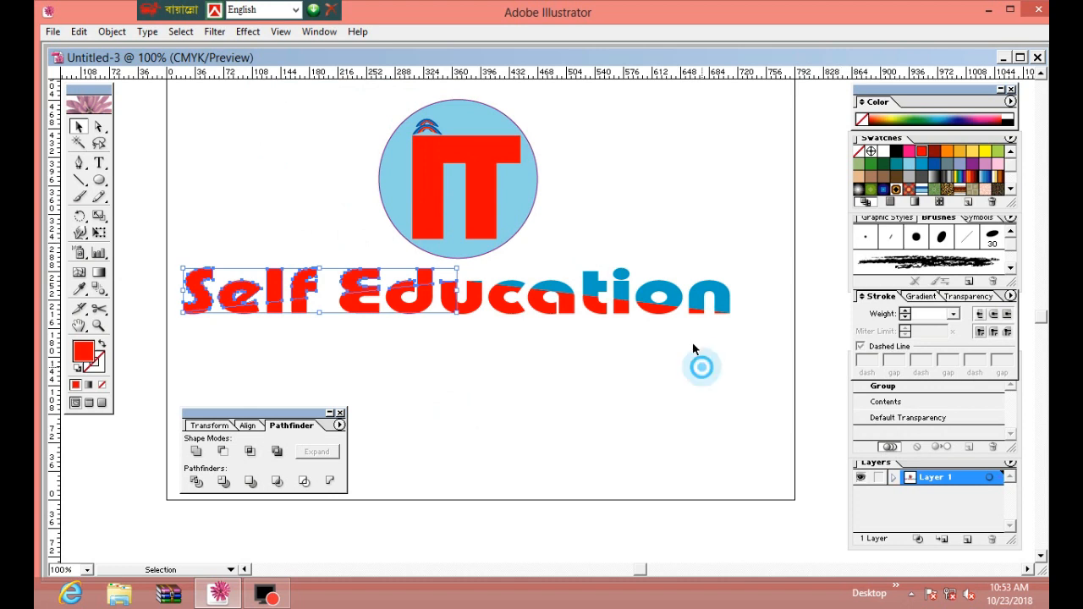
left_click(693, 344)
left_click(651, 284)
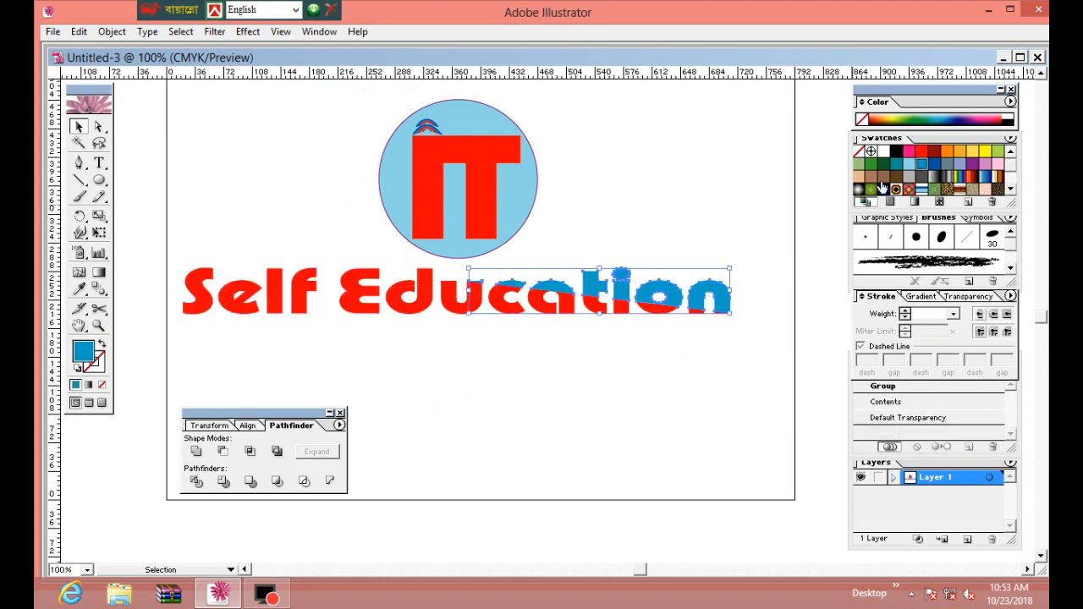
left_click(921, 152)
left_click(639, 368)
- Change the fill of both lower-piece groups, across "ucation" and "Self Ed", to the lighter blue, and clear the selection
left_click(609, 309)
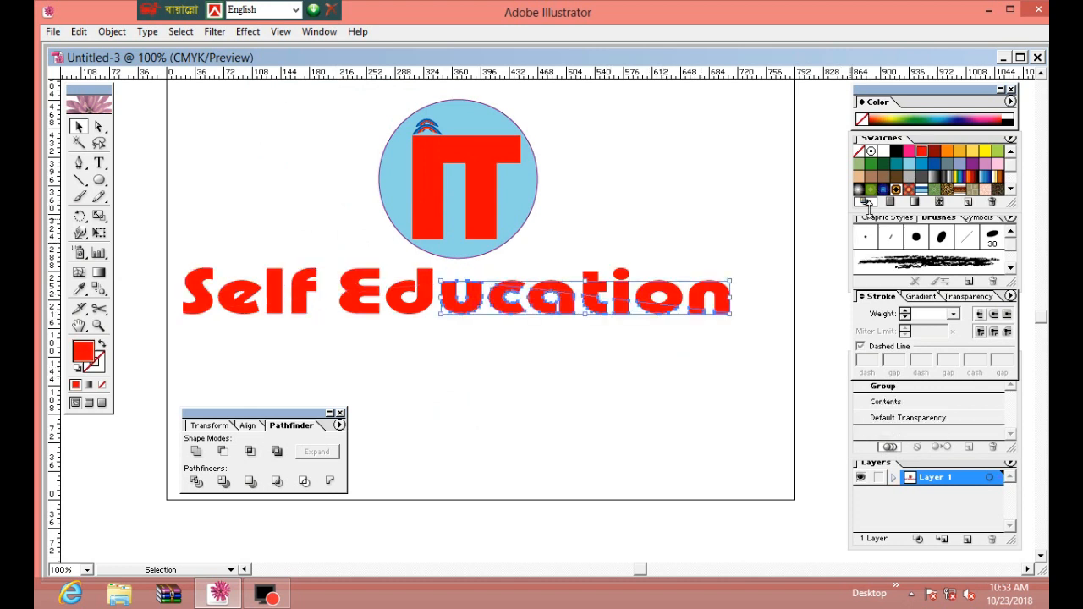
left_click(921, 164)
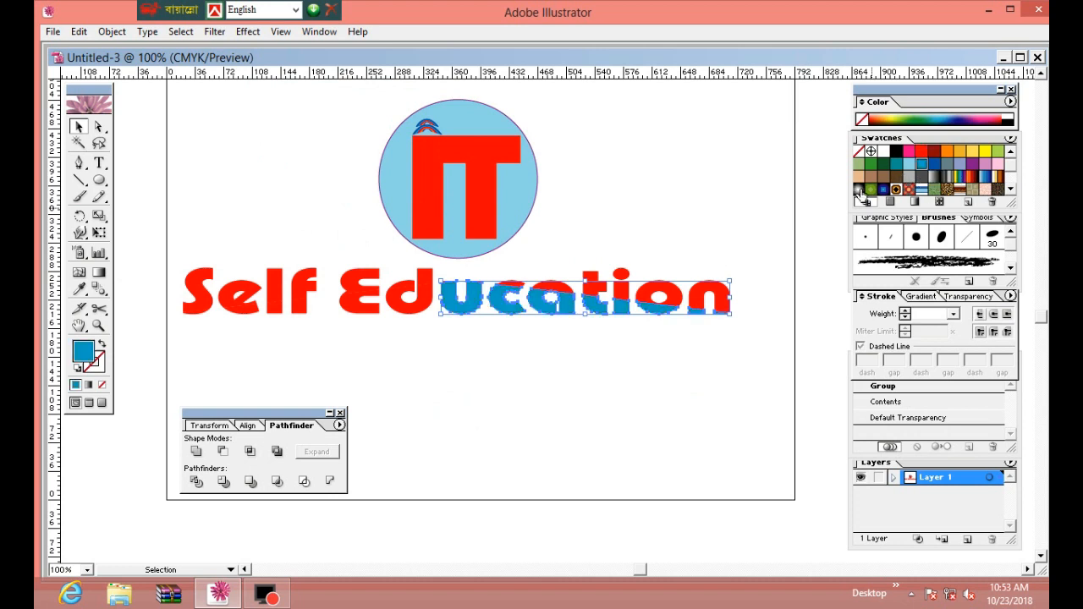
left_click(583, 376)
left_click(423, 309)
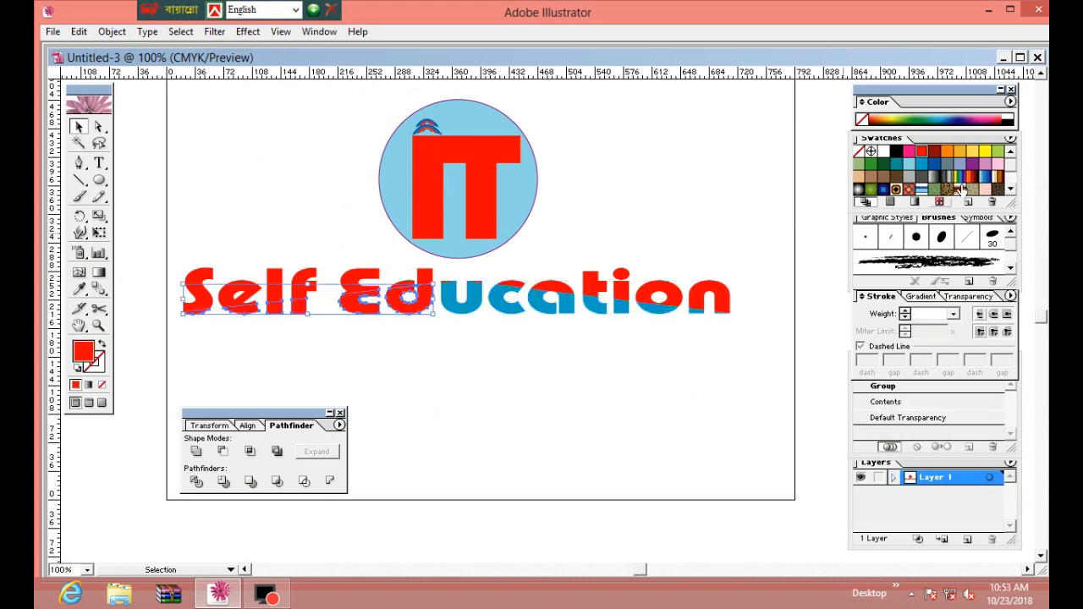
left_click(921, 164)
left_click(719, 249)
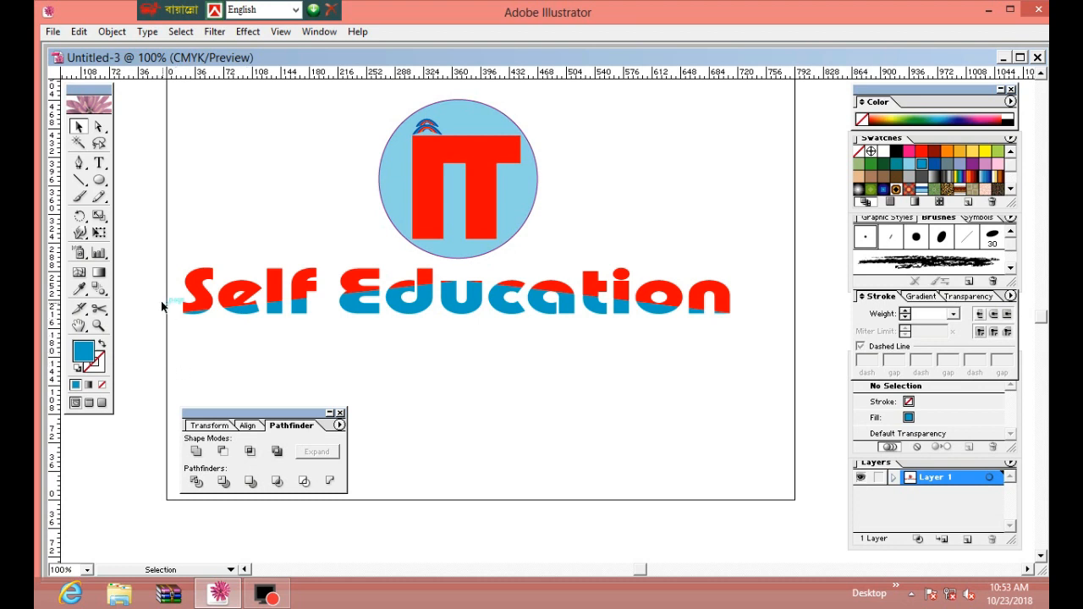
- Group all the pieces of the "Self Education" lettering and scale the group down slightly
left_click_drag(170, 298, 725, 388)
left_click(672, 378)
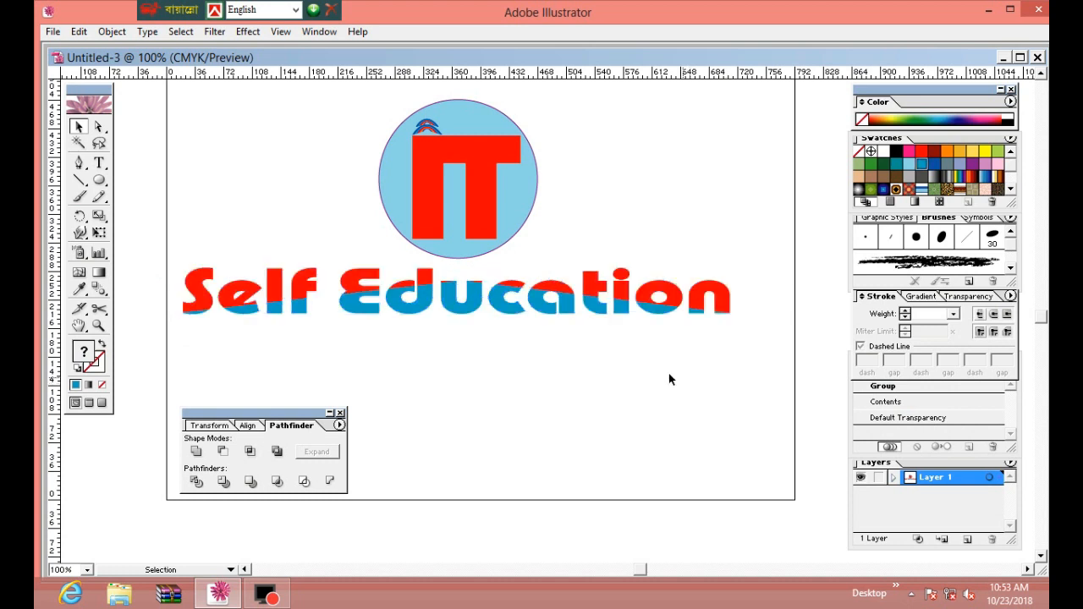
left_click(587, 304)
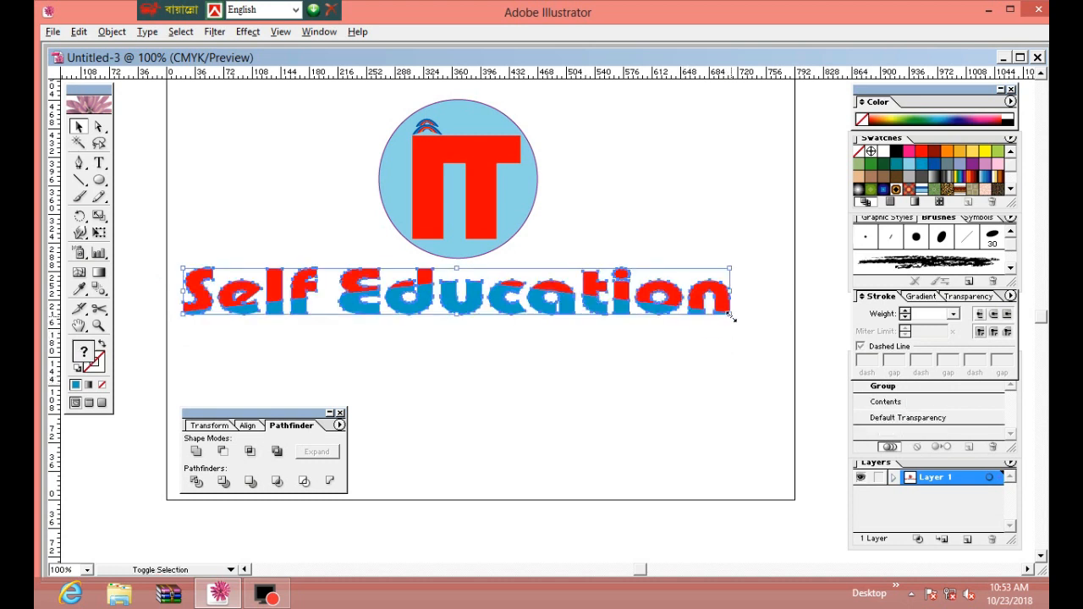
left_click_drag(732, 317, 708, 314)
- Nudge the "Self Education" lettering closer to the circle and centre it beneath the emblem
key("Right")
key("Right")
key("Right")
key("Right")
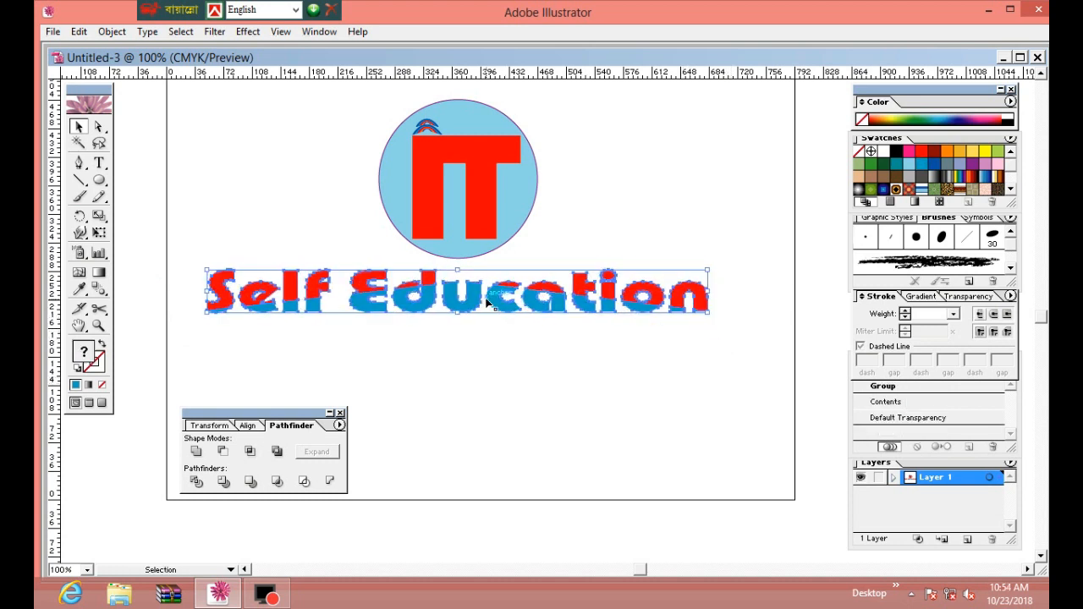
key("Up")
key("Up")
key("Up")
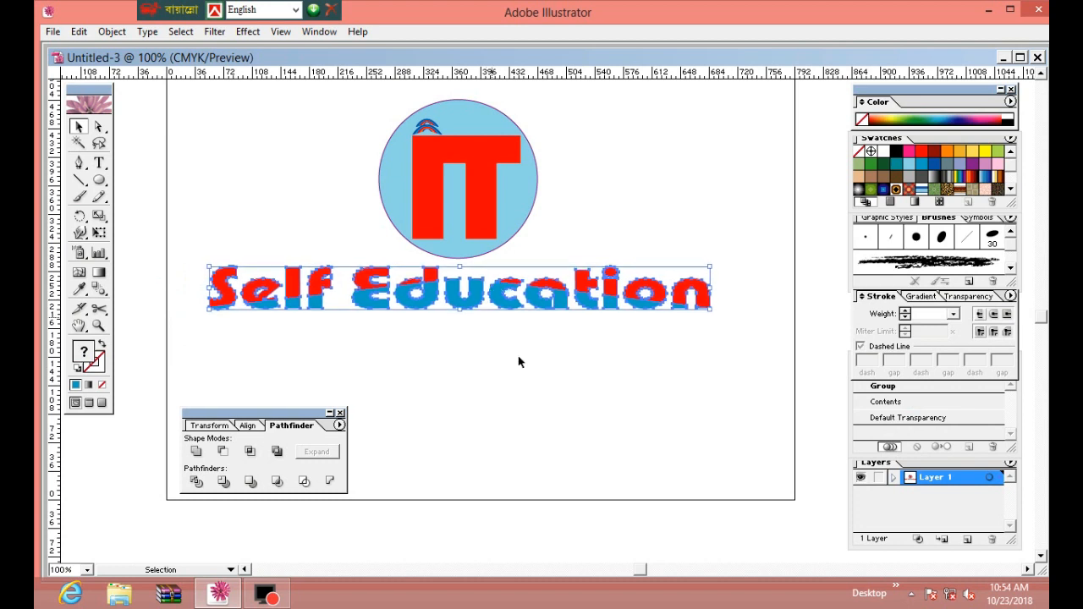
left_click(533, 389)
left_click(508, 306)
key("Left")
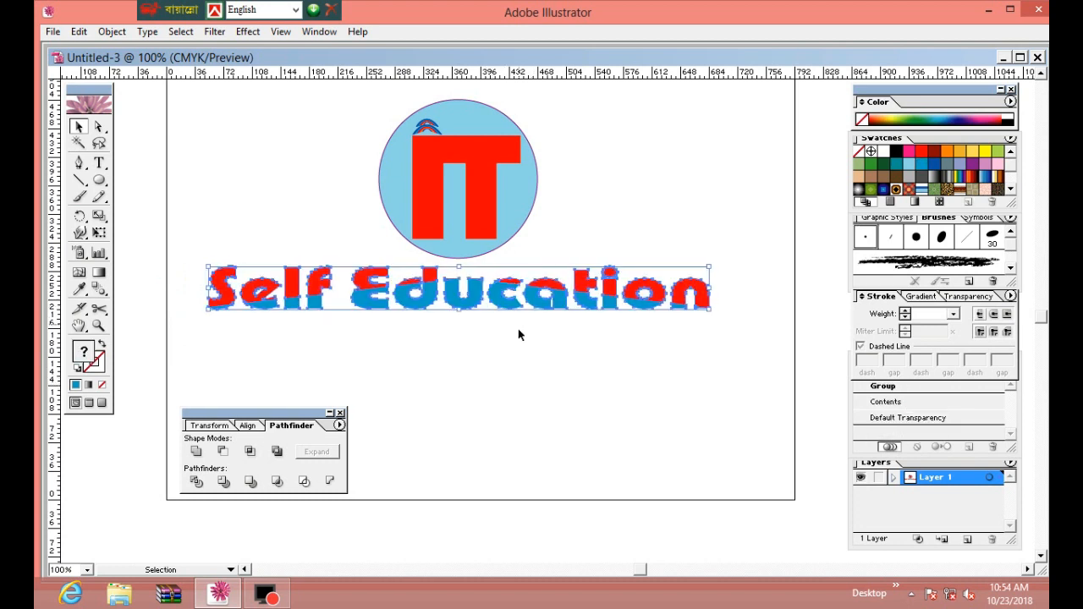
key("Left")
left_click(523, 352)
left_click(505, 306)
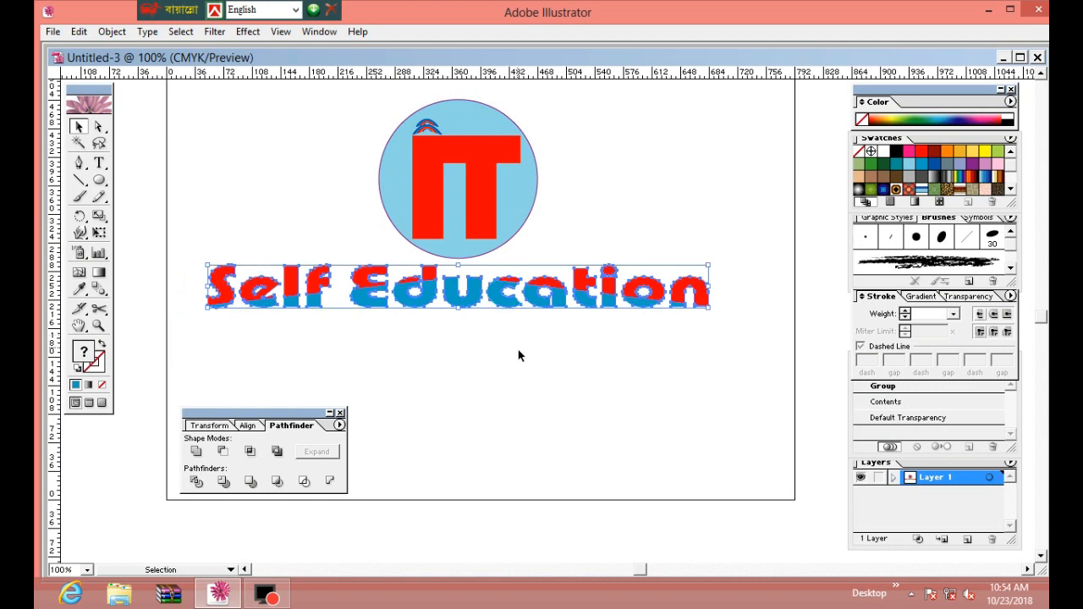
left_click(519, 353)
- Try a white stroke on the group of IT letters and arches, and undo it
left_click(493, 214)
left_click(617, 218)
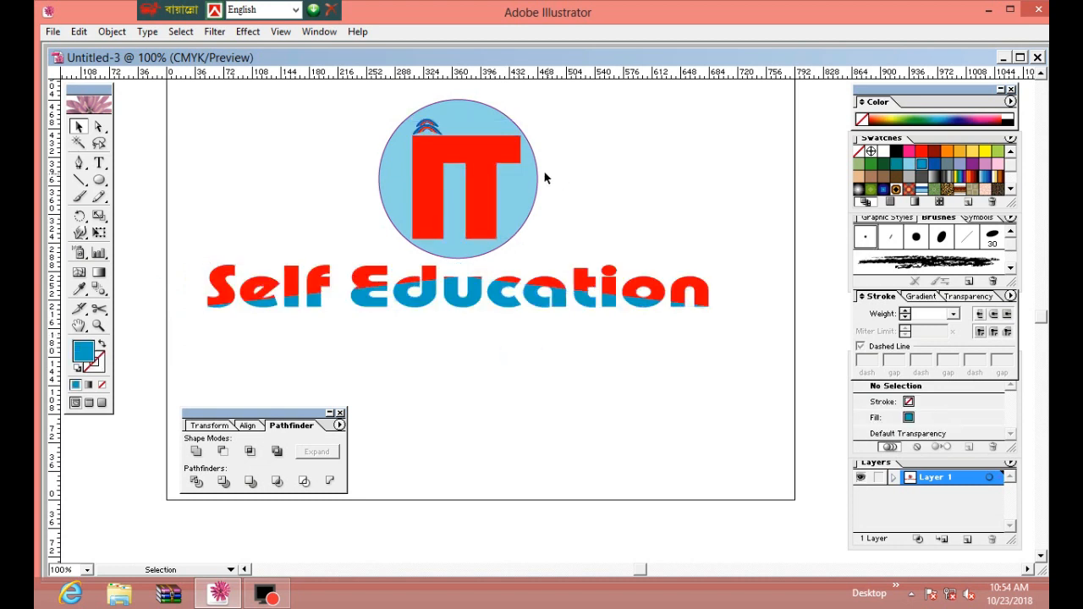
left_click_drag(552, 173, 480, 193)
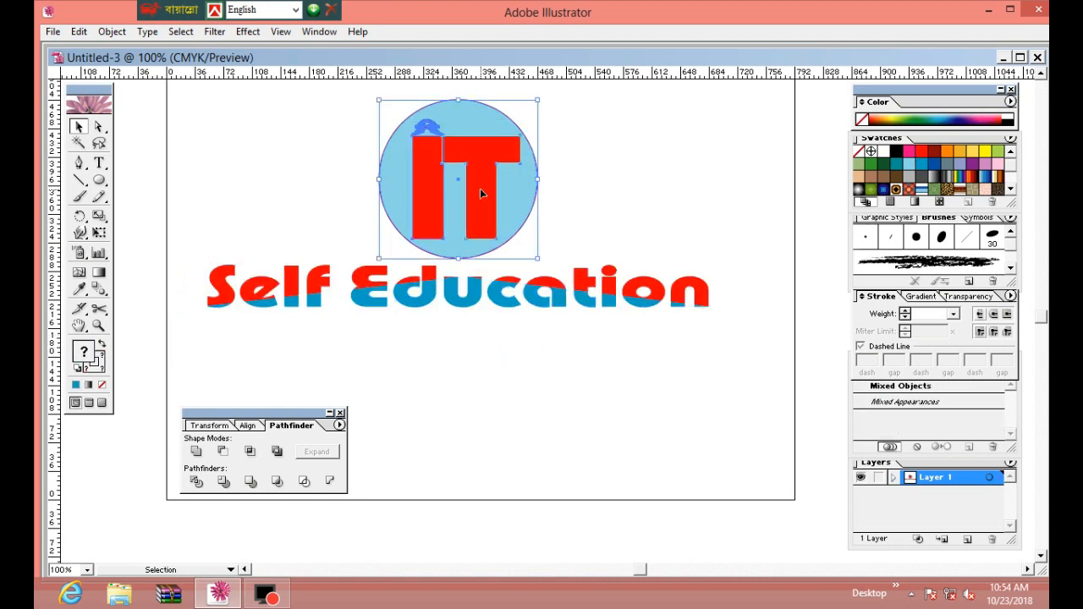
left_click(595, 174)
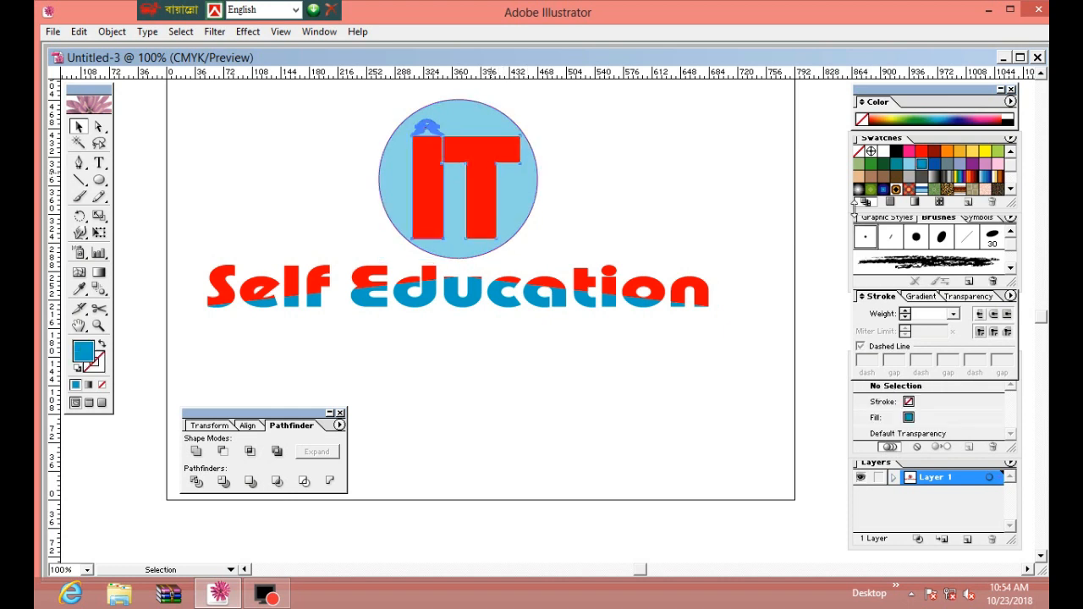
left_click(480, 221)
left_click(96, 362)
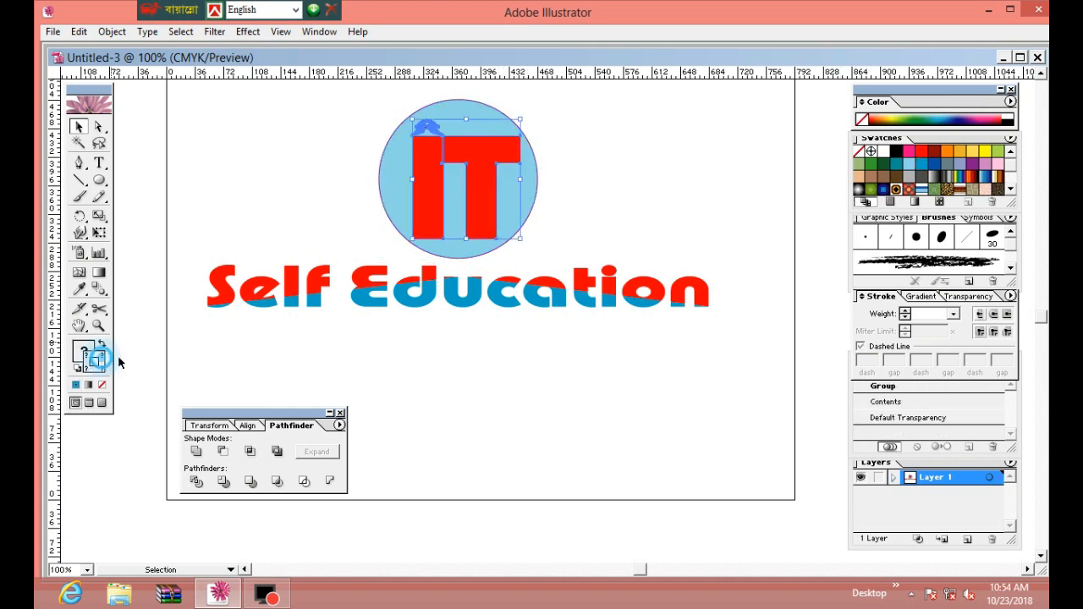
left_click(884, 153)
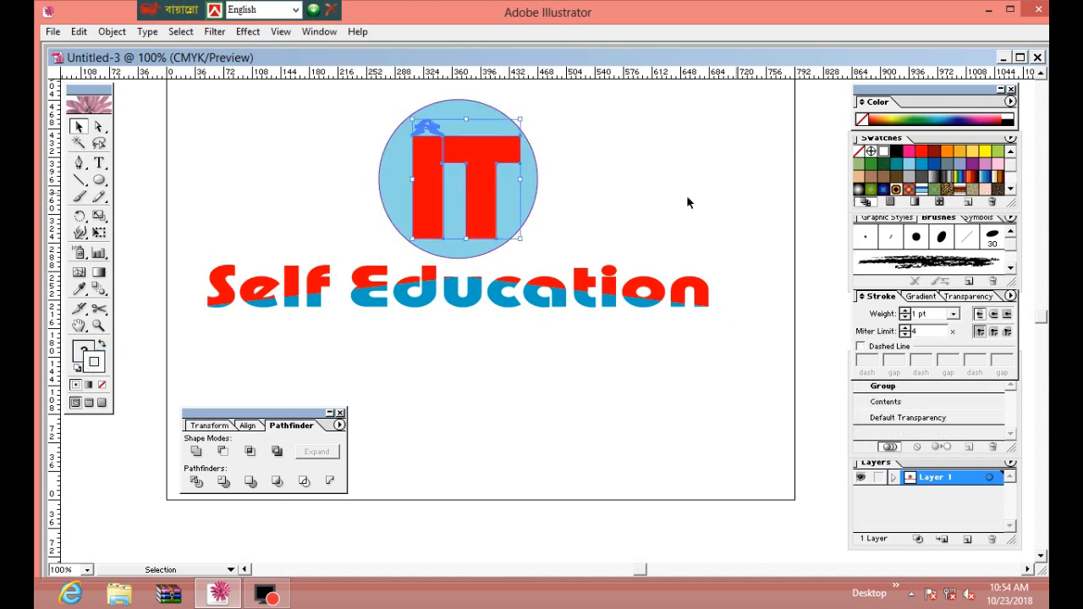
left_click(589, 183)
key("ctrl+z")
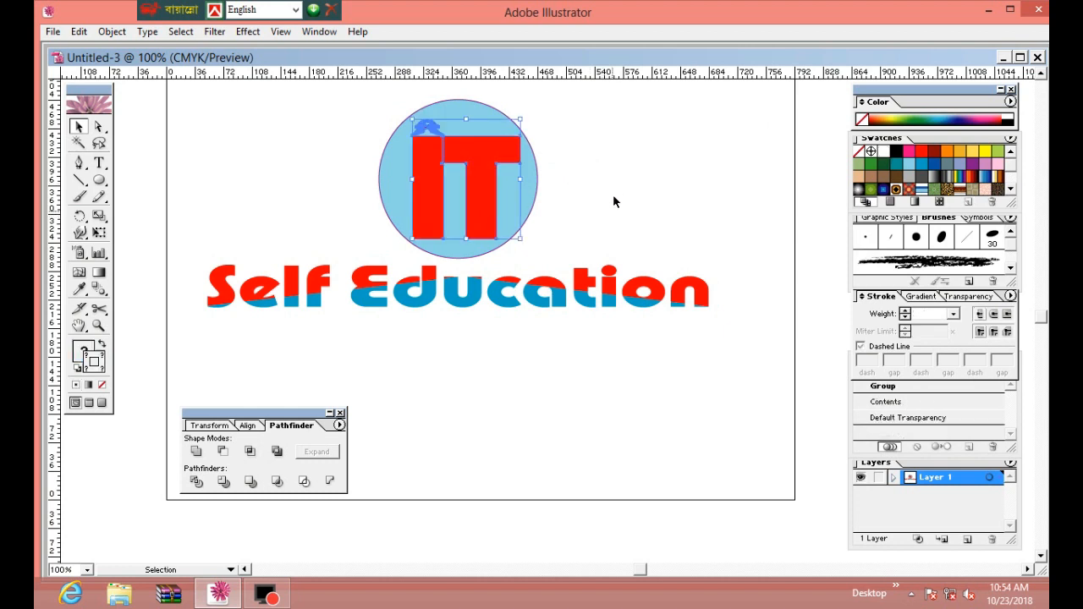
left_click(614, 202)
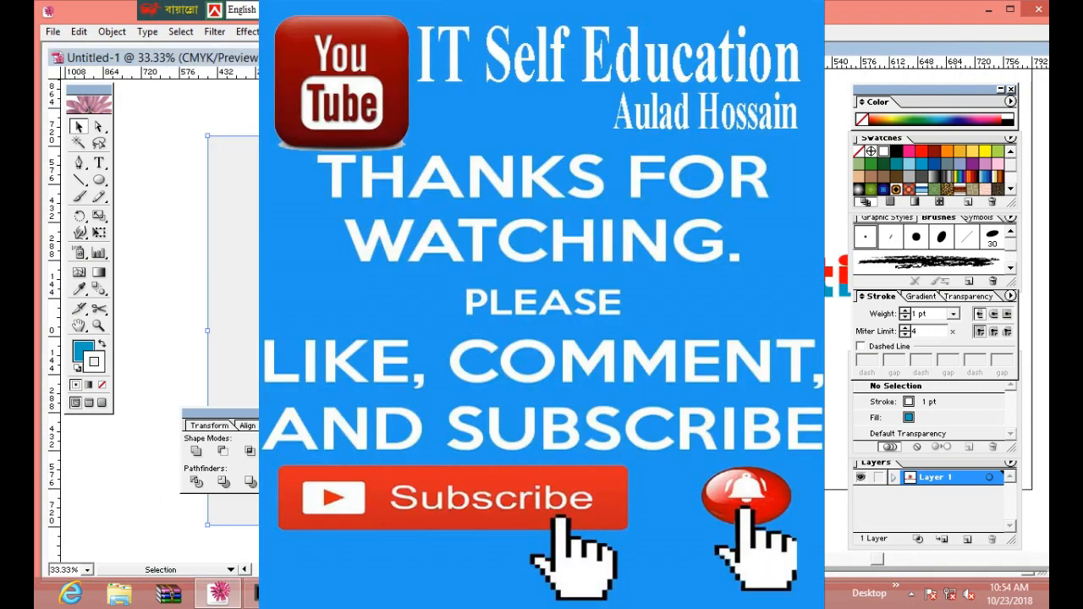
- Move the Untitled-3 document window over Untitled-1 and ungroup the arches from the IT letters
scroll(542, 321, "left", 3)
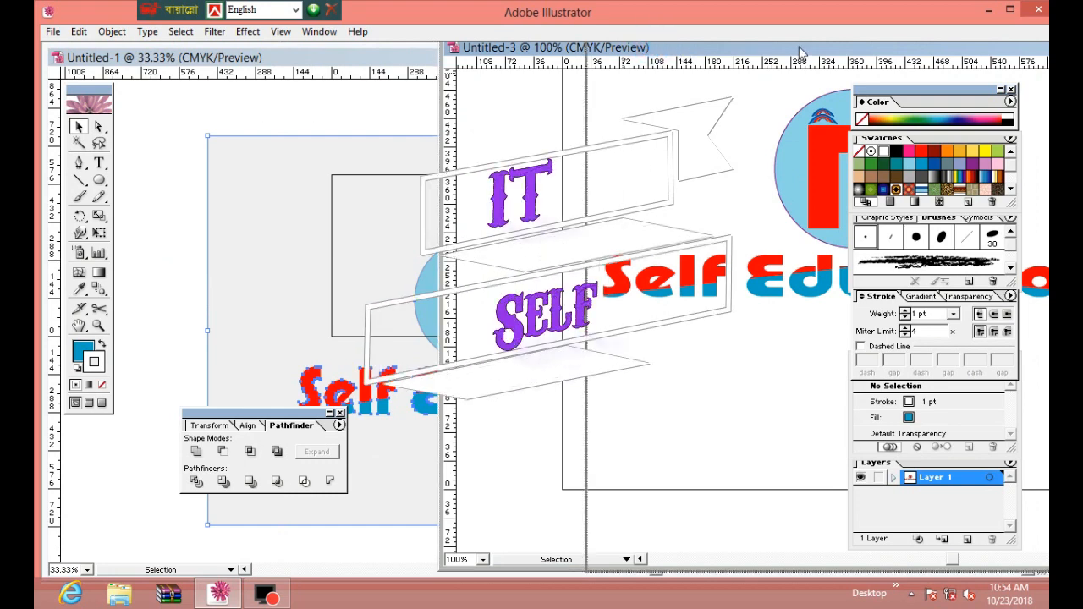
left_click_drag(801, 52, 446, 87)
left_click(688, 191)
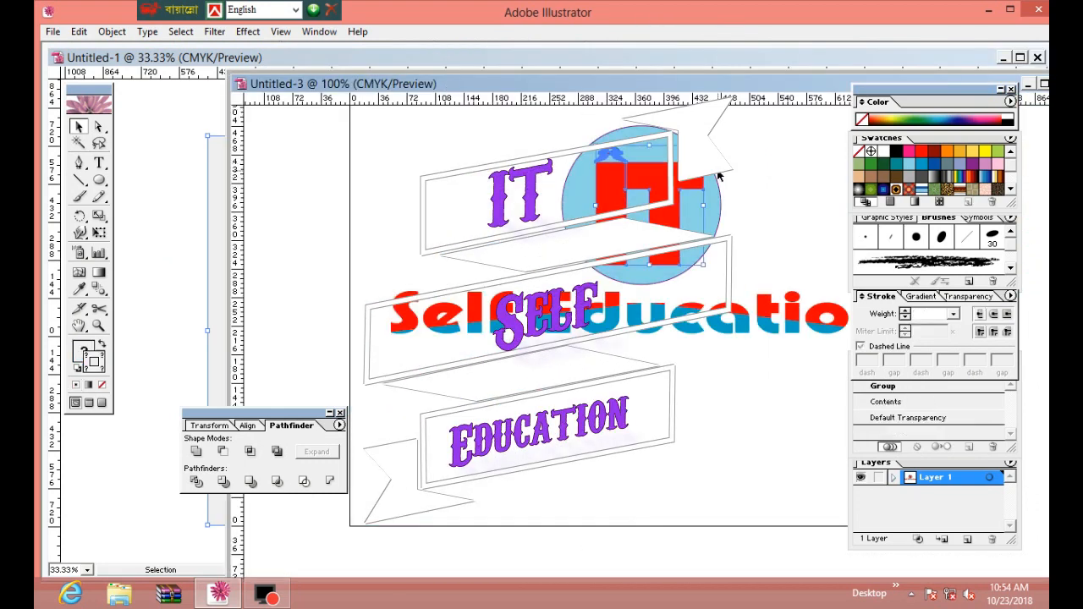
right_click(688, 190)
left_click(733, 234)
left_click(794, 176)
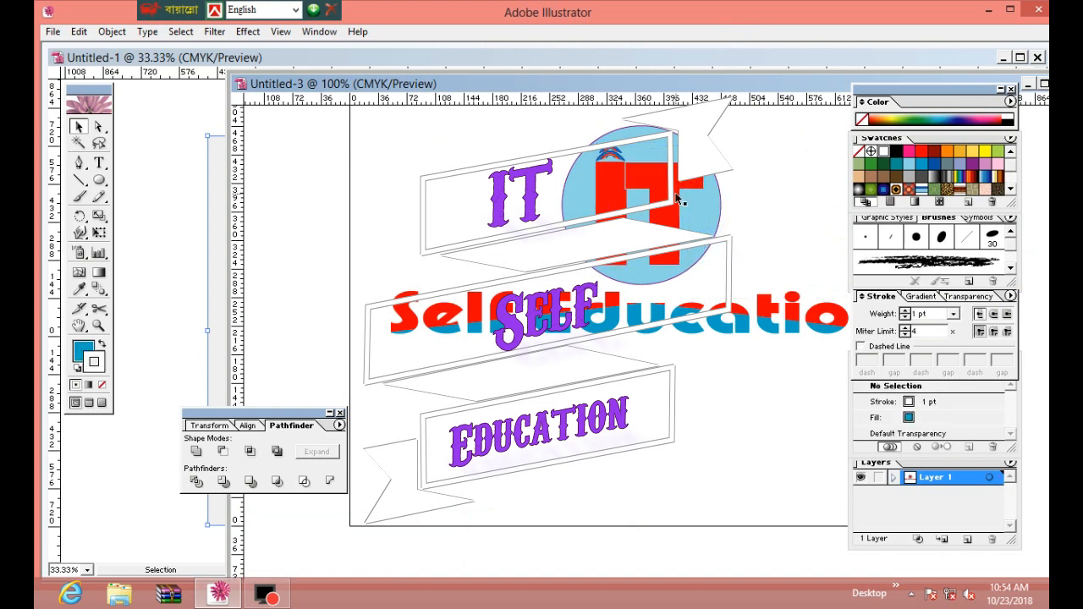
- Change the IT letters to a dark blue fill with no stroke, and clear the selection
left_click(680, 195)
left_click(935, 165)
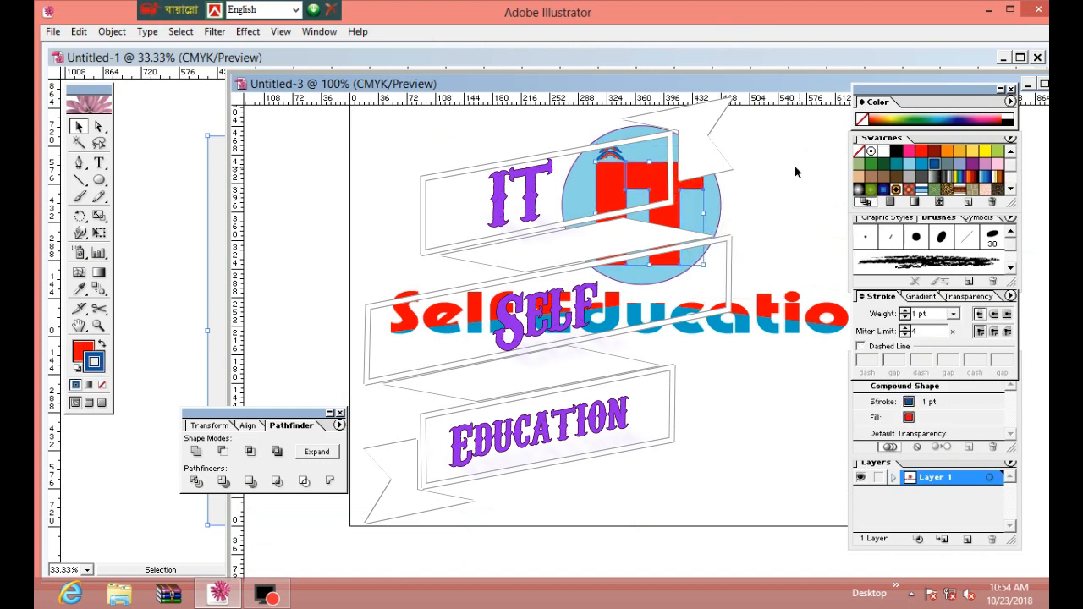
left_click(102, 344)
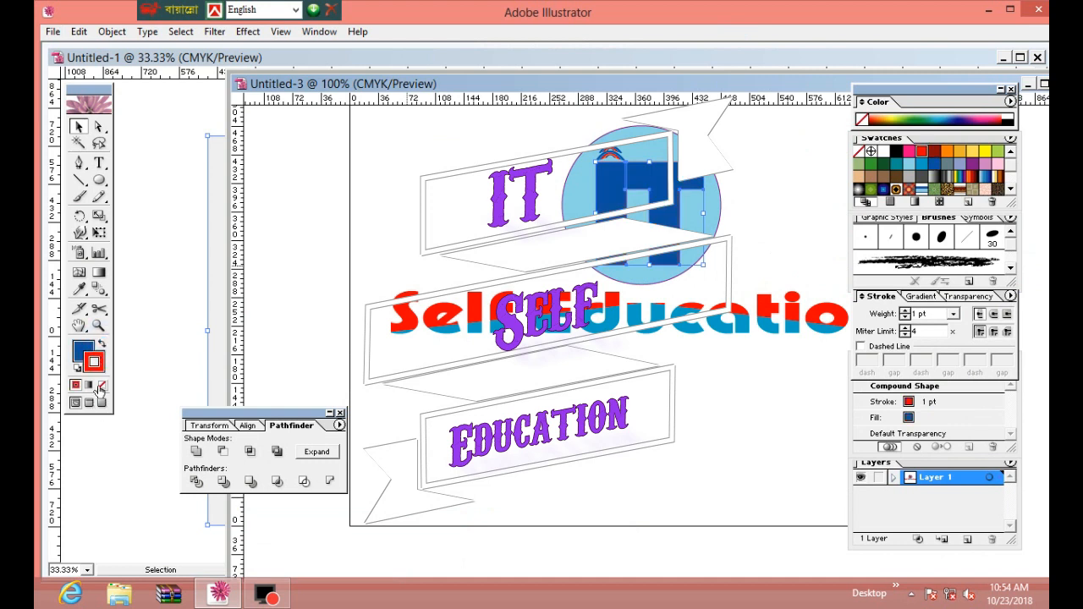
left_click(101, 384)
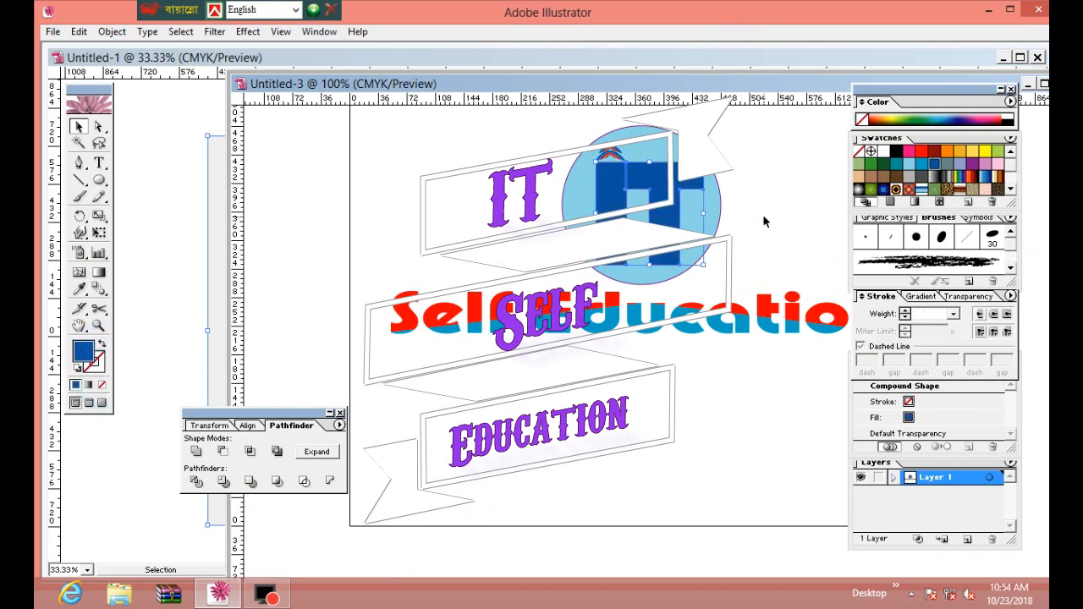
left_click(762, 214)
left_click(670, 204)
left_click(764, 199)
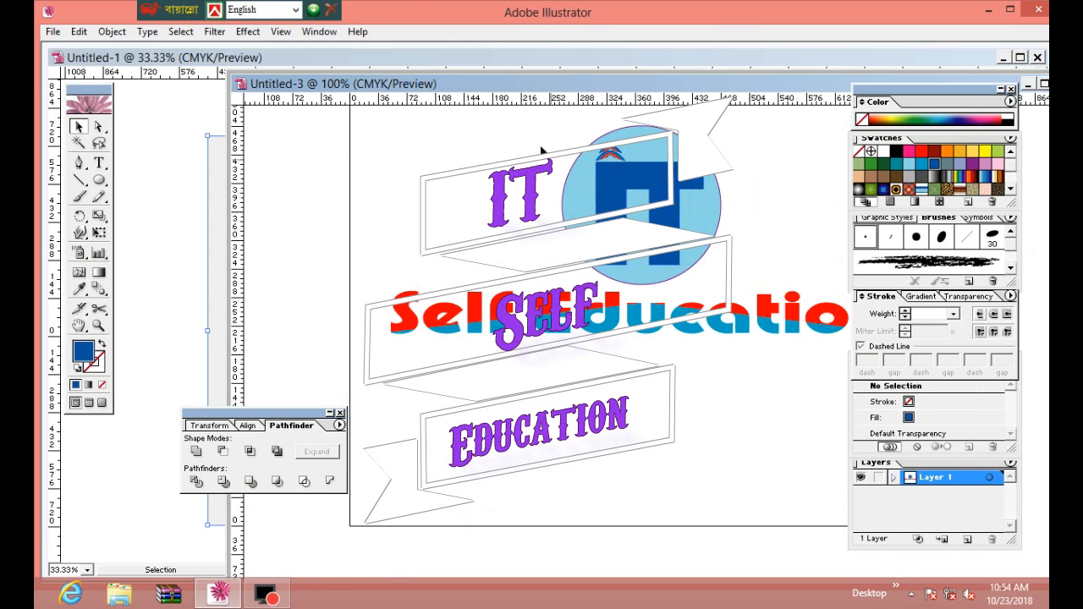
- Group the circle with the IT letters and arches, and group that emblem with the "Self Education" lettering
left_click_drag(529, 137, 720, 248)
key("ctrl+g")
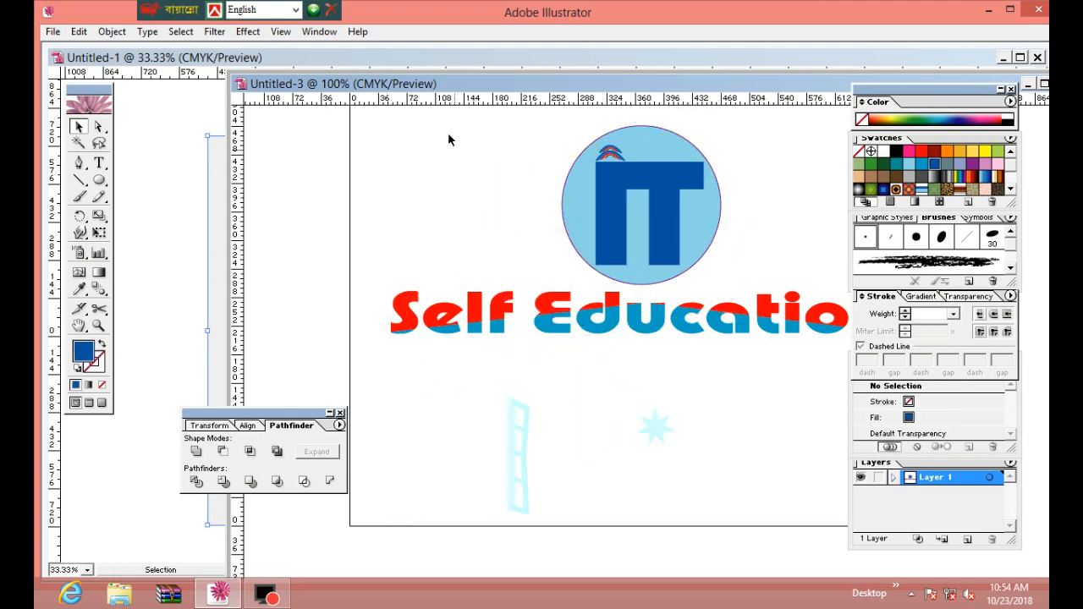
left_click_drag(448, 135, 719, 468)
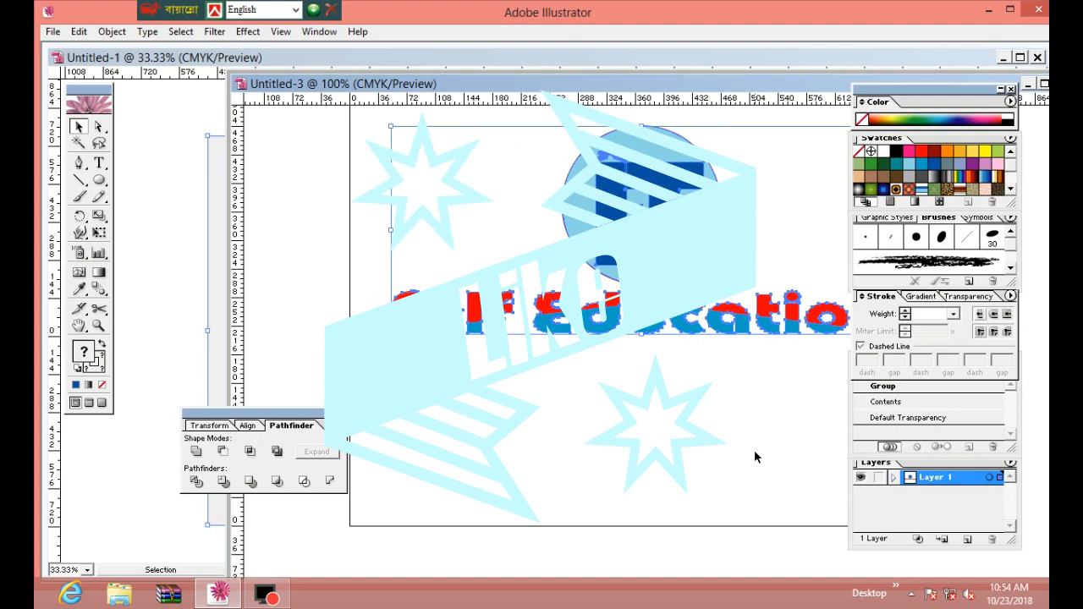
left_click(718, 423)
- Nudge the whole grouped logo to the right on the artboard
key("ctrl+minus")
key("ctrl+minus")
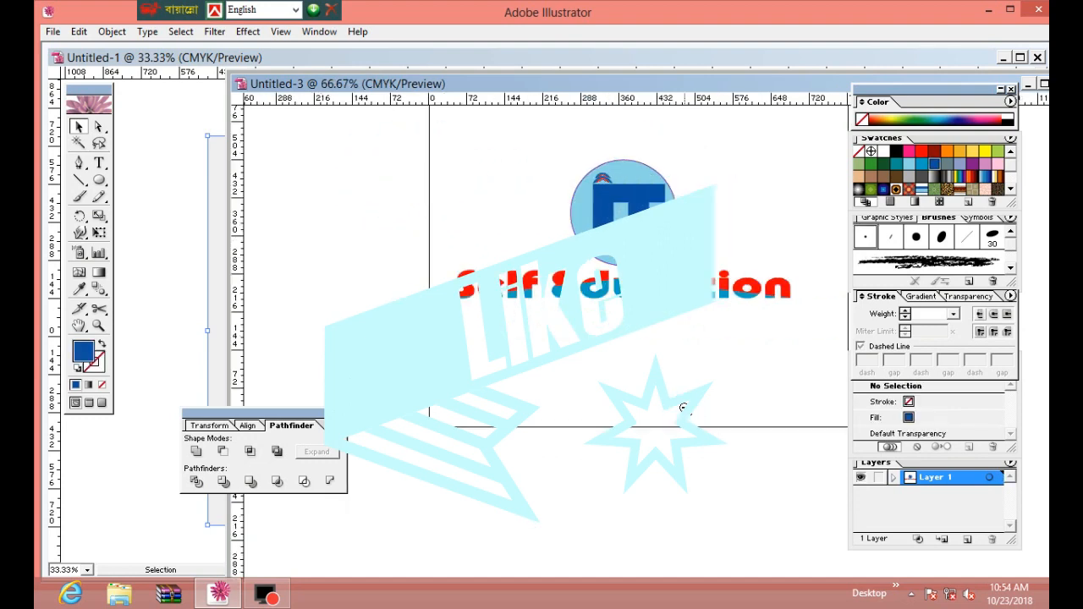
left_click_drag(691, 310, 617, 365)
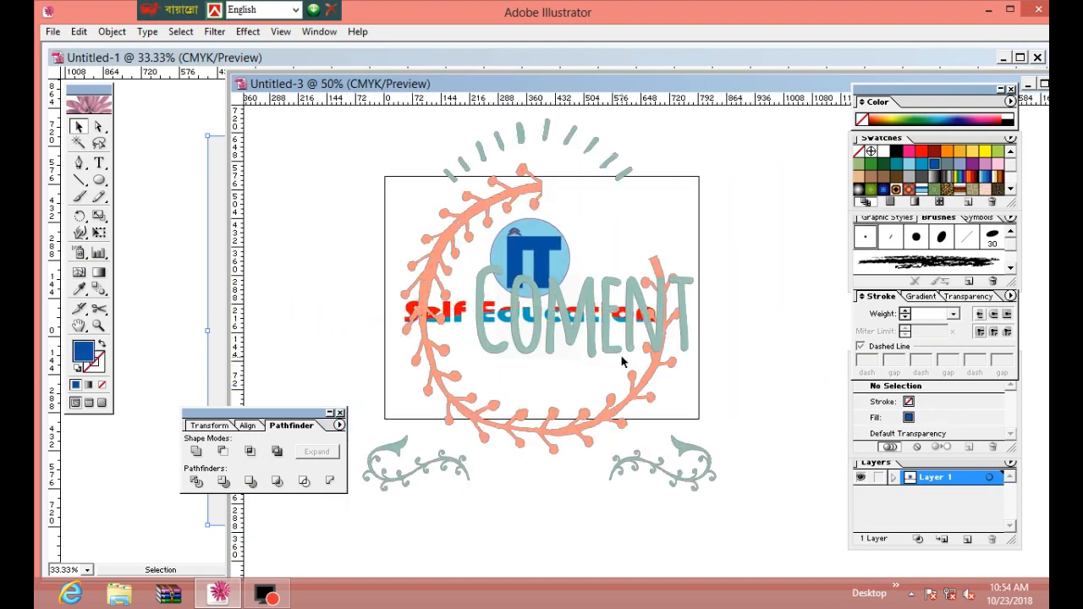
left_click(611, 327)
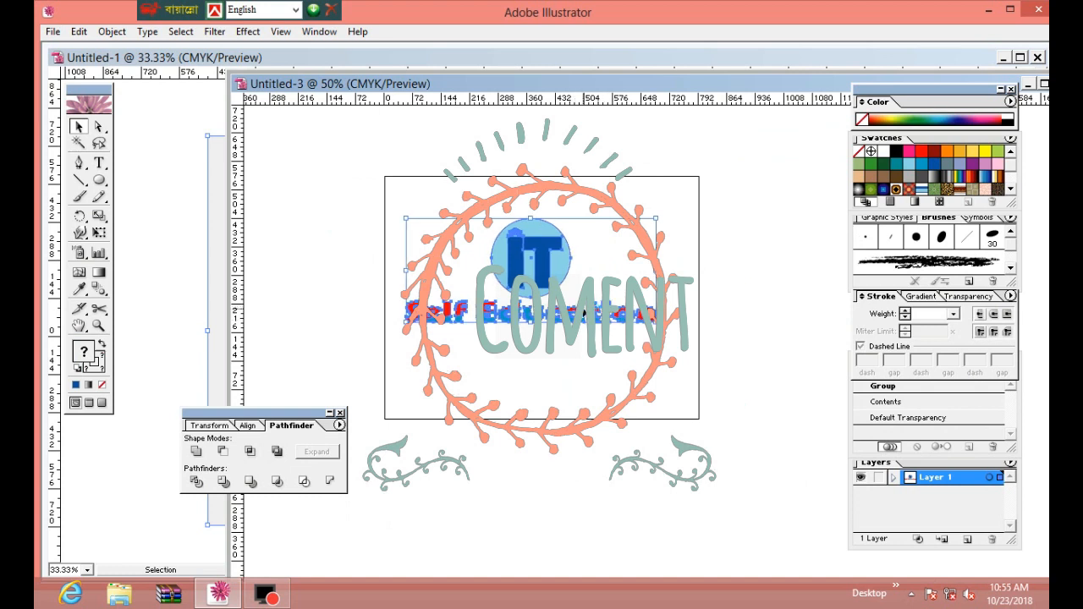
key("Right")
key("Right")
key("Right")
key("Right")
key("Right")
key("Right")
key("Right")
key("Right")
key("Right")
key("Right")
key("Right")
key("Right")
key("Right")
key("Right")
key("Right")
key("Right")
key("Right")
key("Right")
key("Right")
key("Right")
key("Right")
key("Right")
key("Right")
key("Right")
key("Right")
key("Right")
key("Right")
key("Right")
key("Right")
key("Right")
key("Right")
key("Right")
key("Right")
key("Right")
key("Right")
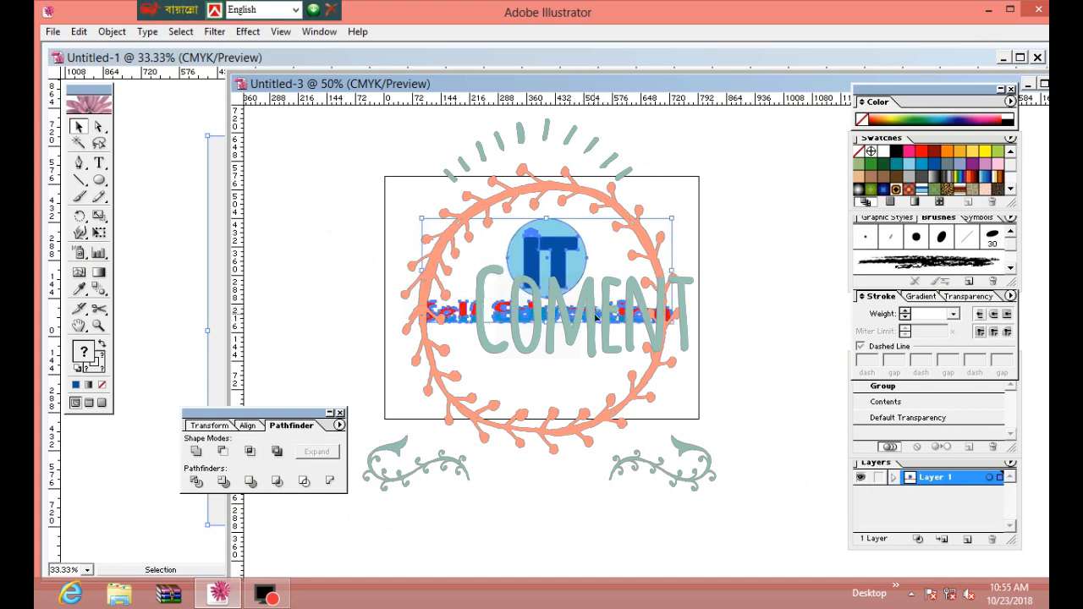
key("Right")
key("Right")
key("Right")
key("Right")
key("Right")
key("Right")
key("Right")
key("Right")
key("Right")
key("Right")
key("Right")
key("Right")
key("Right")
key("Right")
key("Right")
key("Right")
key("Right")
key("Right")
key("Right")
key("Right")
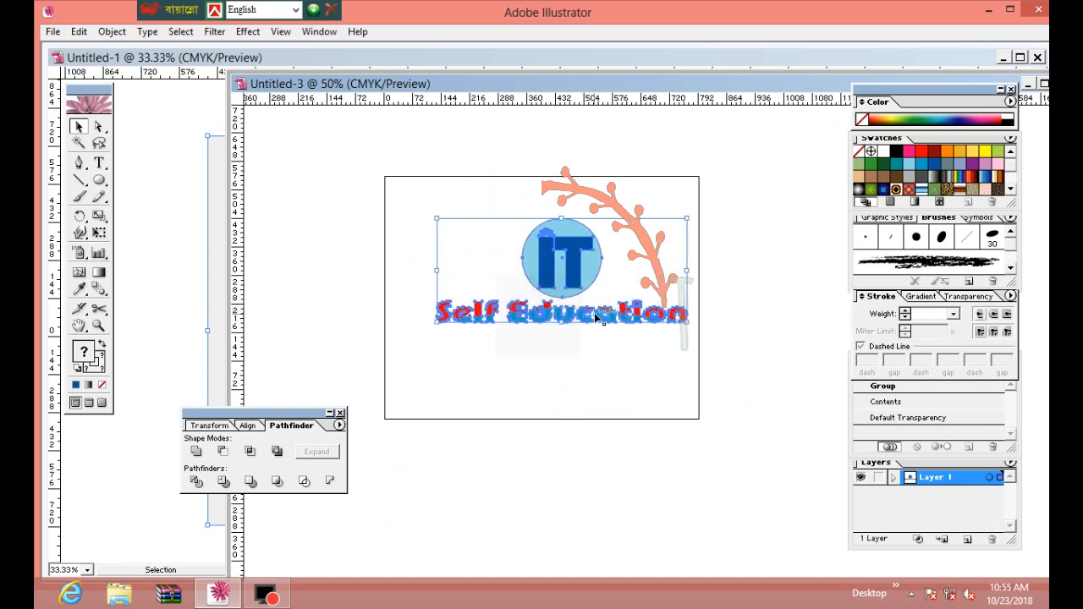
- Nudge the grouped logo slightly down, stretch it a little taller, and clear the selection
key("Down")
key("Down")
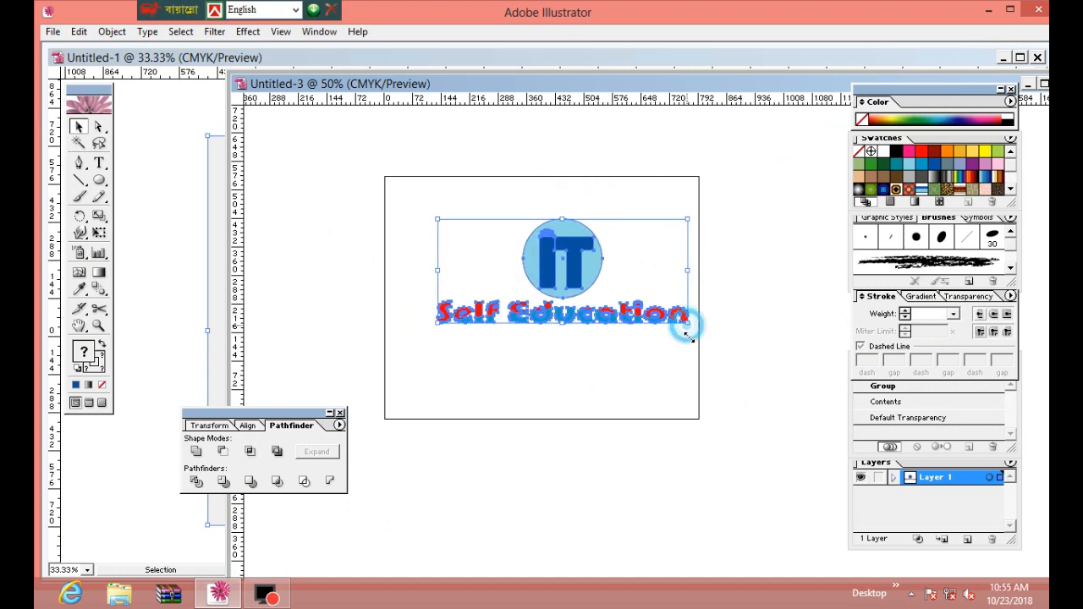
left_click_drag(686, 322, 690, 336)
left_click(779, 354)
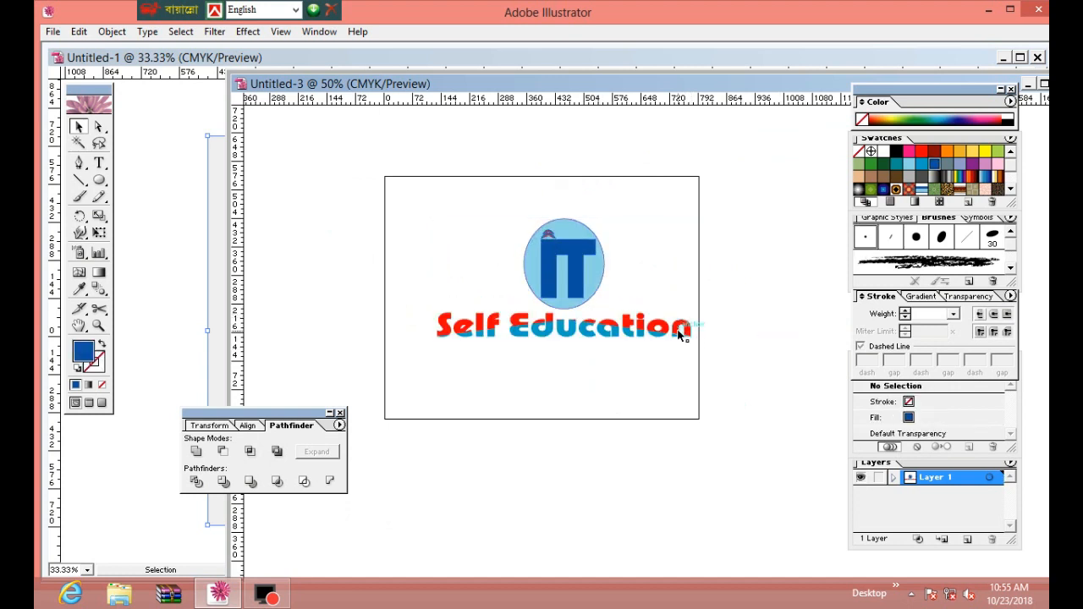